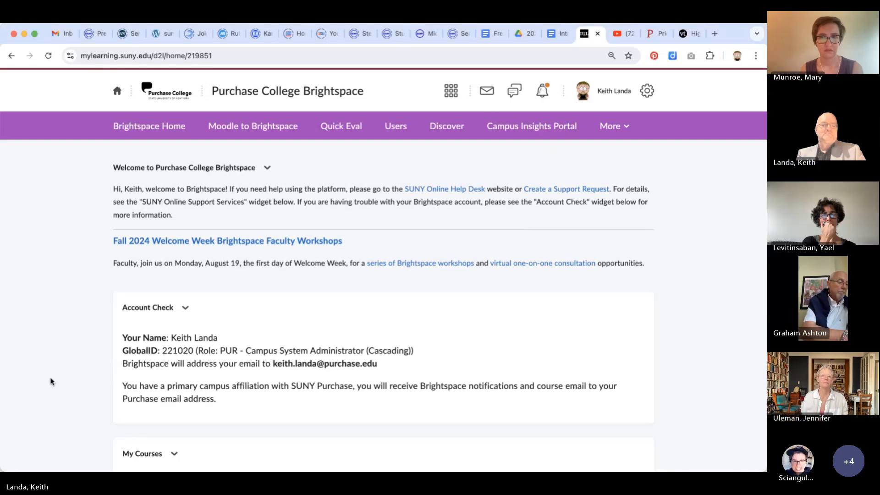
- Open the SUNY DLE Brightspace Fundamentals Asynchronous Modules course from the pinned courses on the Purchase College home page
scroll(214, 255, down, 5)
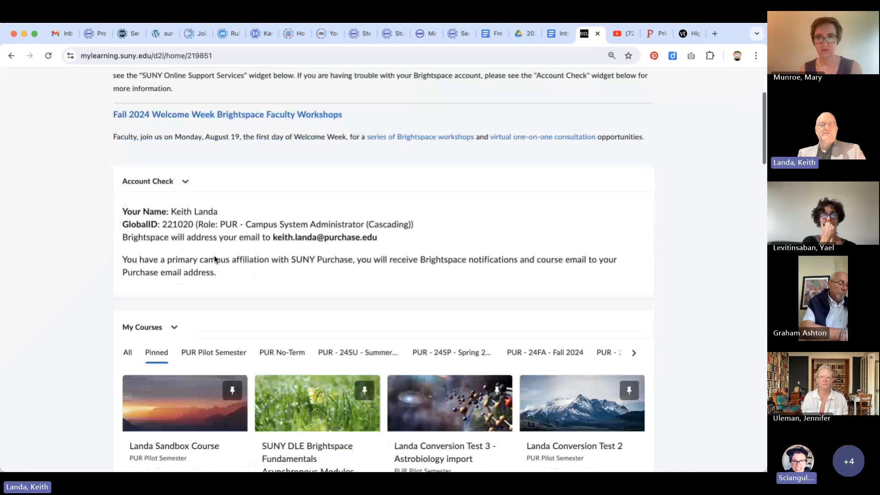
scroll(214, 255, up, 5)
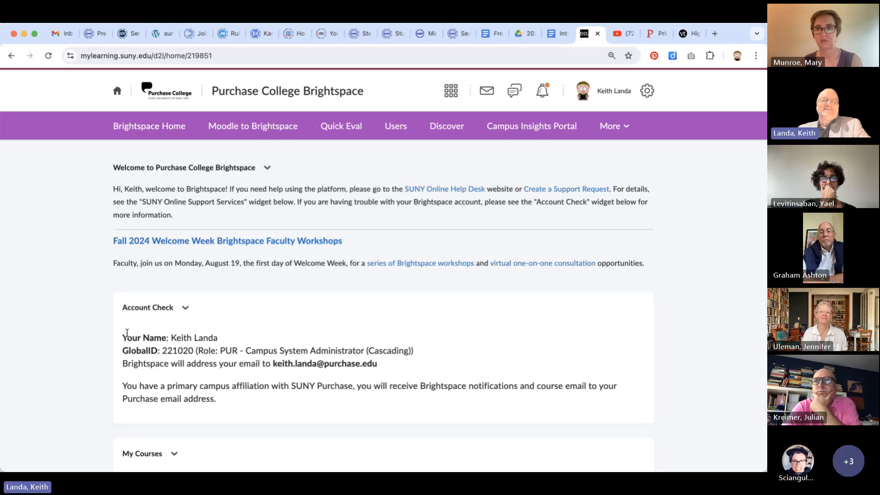
scroll(162, 340, down, 2)
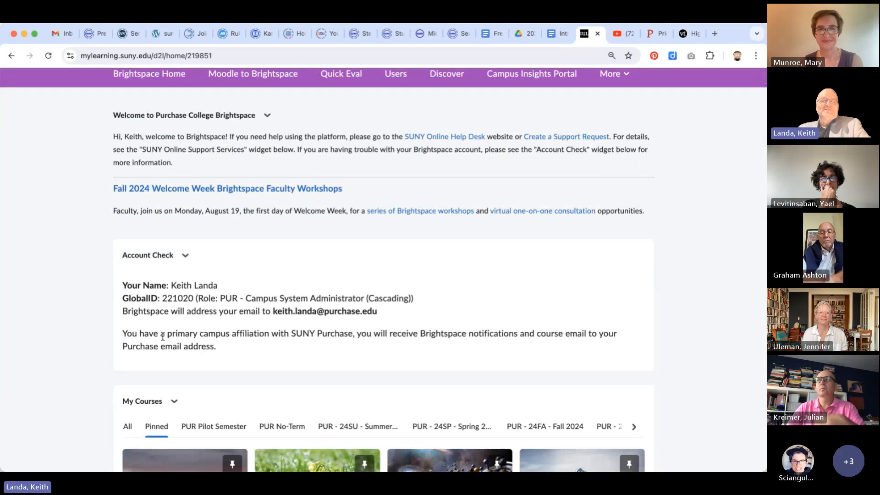
scroll(163, 339, down, 3)
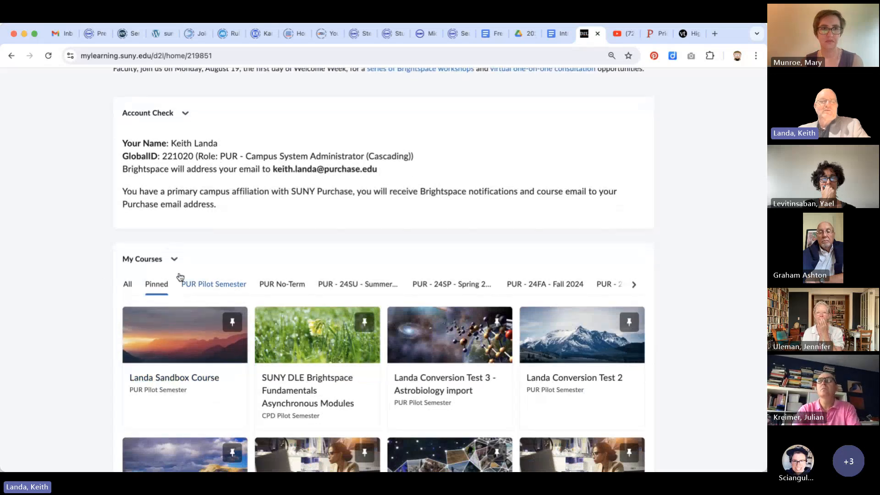
scroll(178, 276, up, 2)
scroll(179, 275, down, 2)
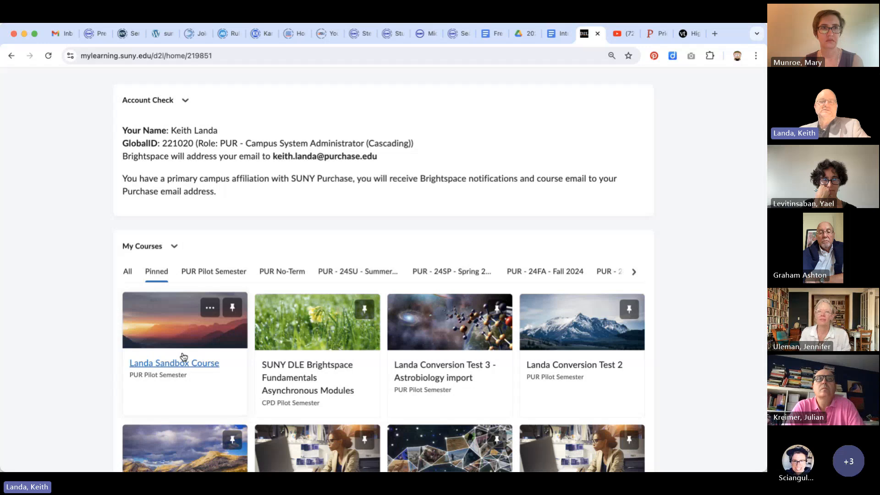
scroll(183, 356, down, 1)
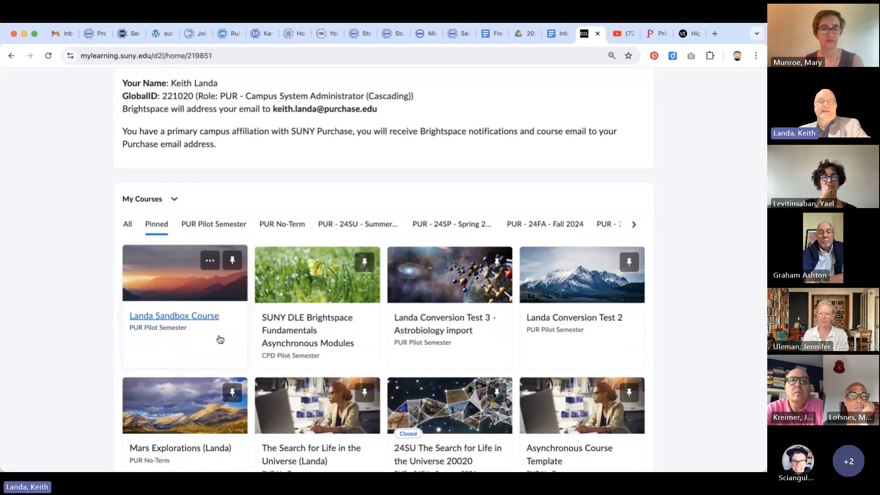
click(305, 335)
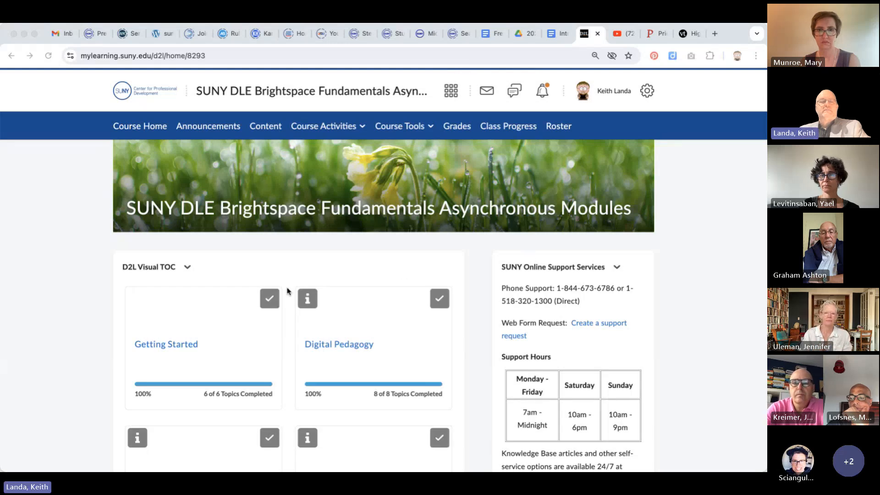
- Look through the training module cards in the course's D2L Visual TOC, from Getting Started to Course Management
click(3, 424)
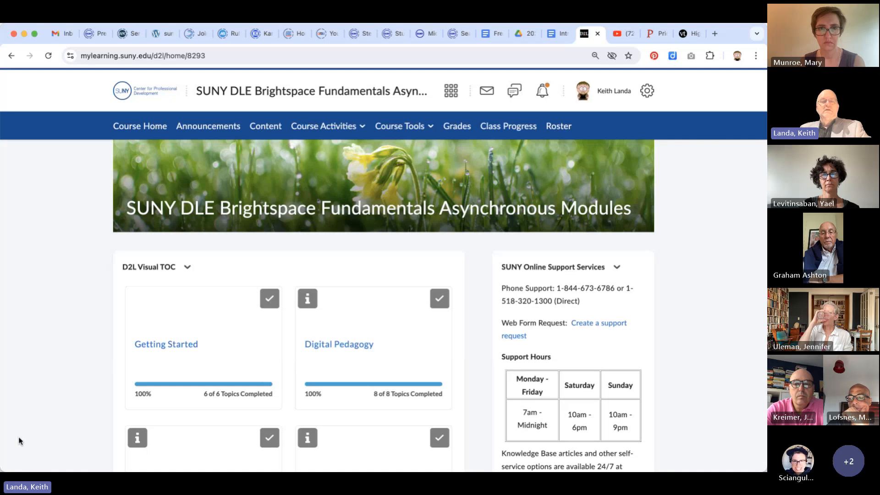
scroll(19, 441, down, 4)
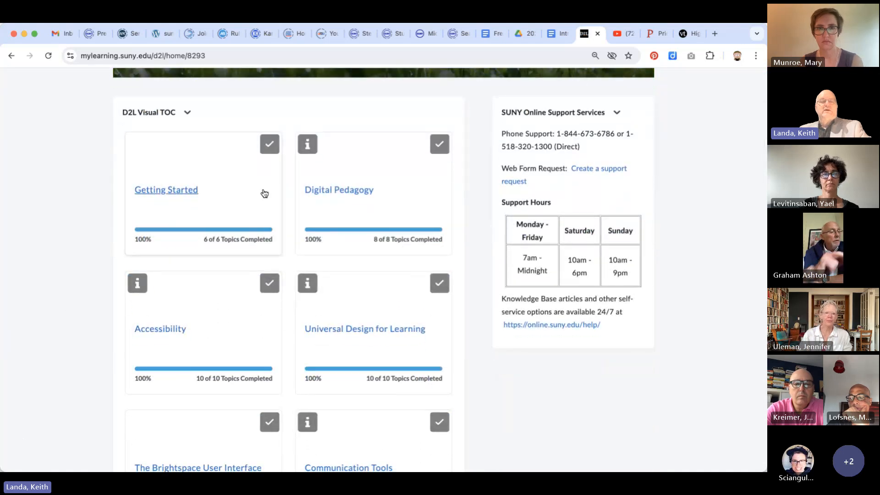
scroll(326, 237, down, 3)
scroll(325, 237, up, 2)
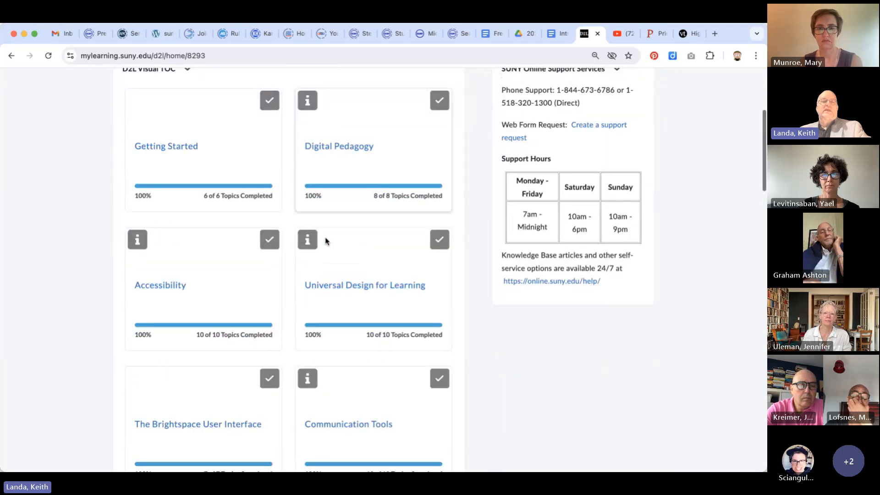
scroll(325, 239, up, 2)
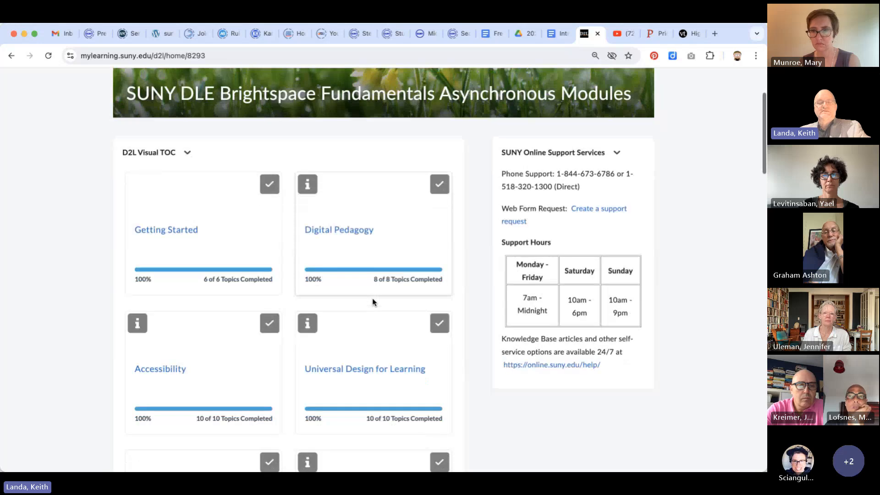
scroll(372, 298, down, 3)
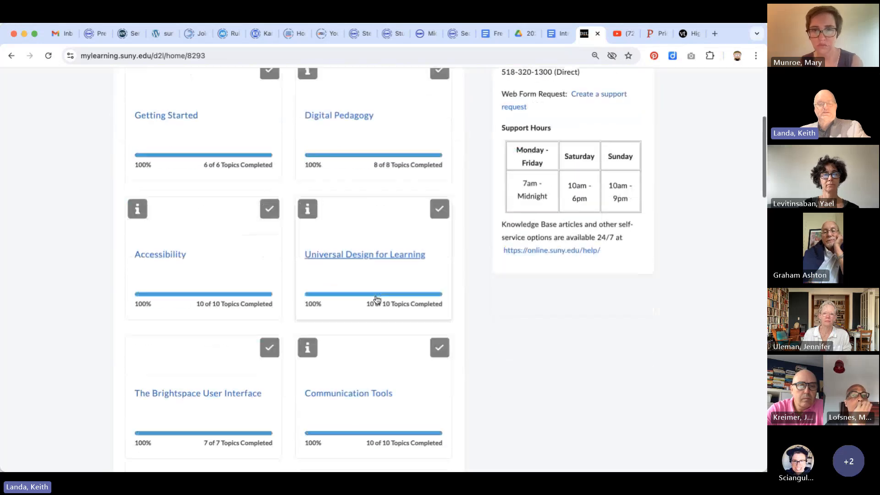
scroll(376, 298, down, 2)
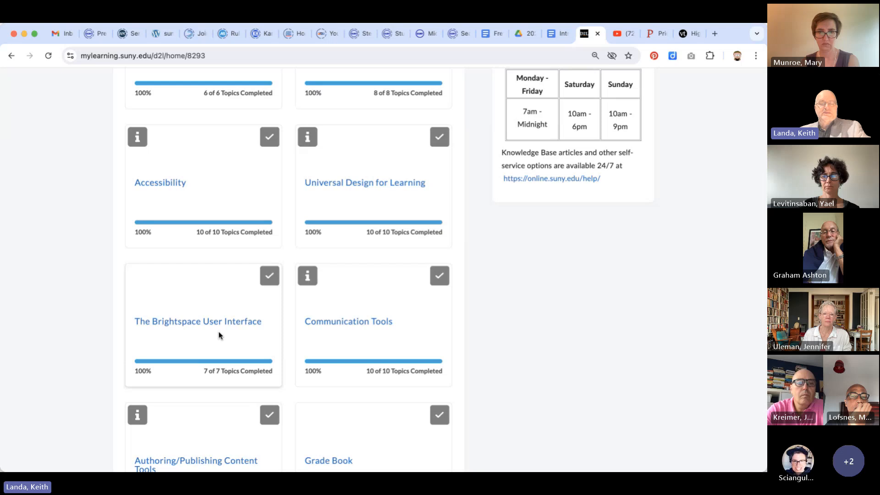
scroll(334, 338, down, 3)
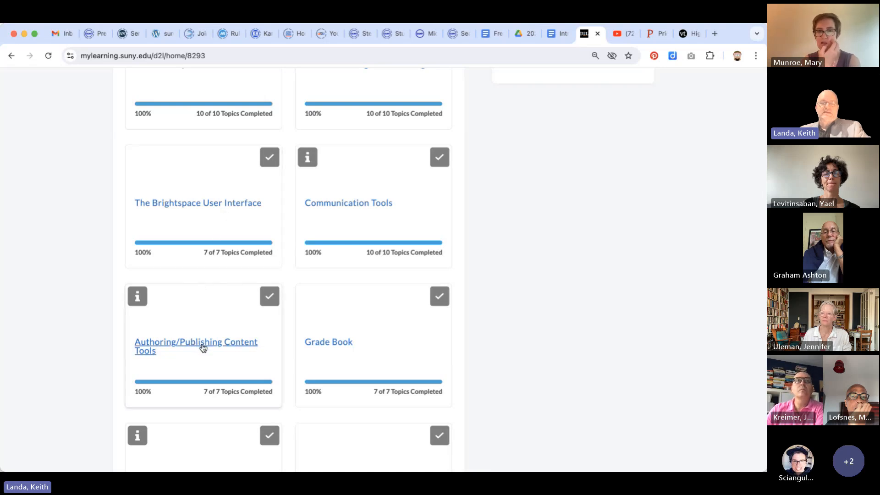
scroll(376, 316, down, 3)
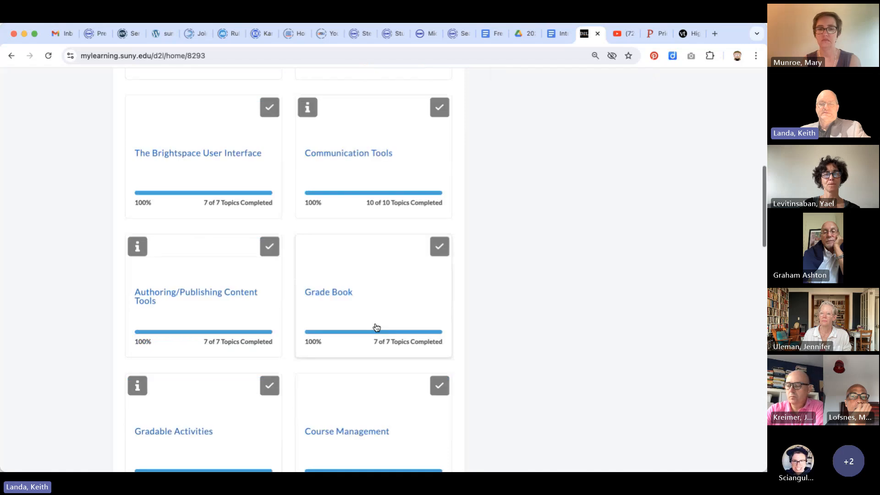
scroll(375, 326, down, 2)
scroll(375, 326, up, 4)
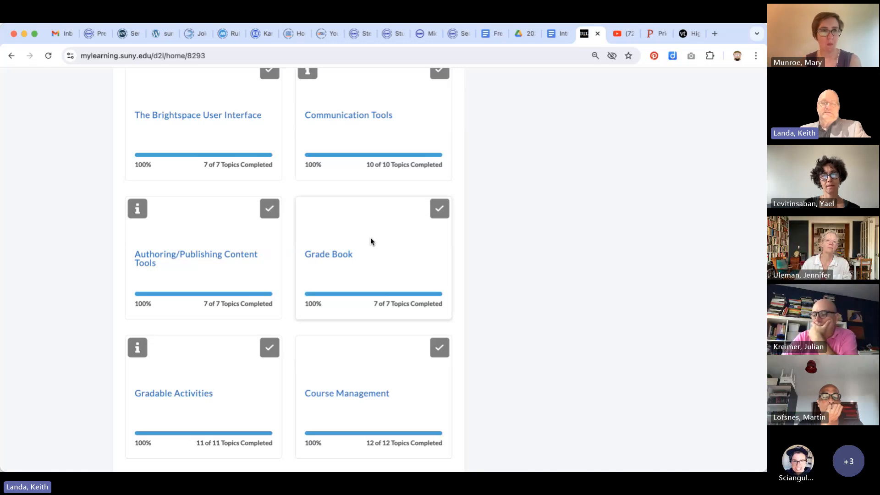
- Leave the fundamentals course for the SUNY Brightspace home page and open the Purchase College campus page
scroll(371, 241, up, 10)
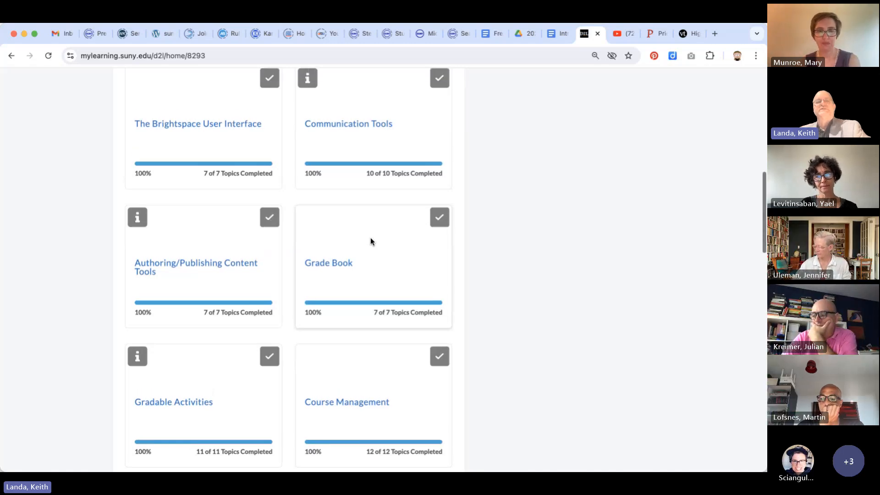
scroll(371, 239, up, 2)
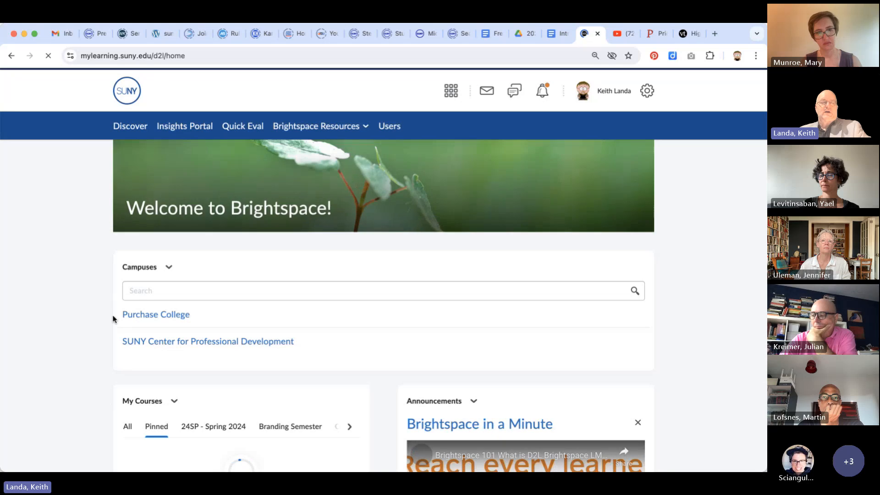
click(159, 320)
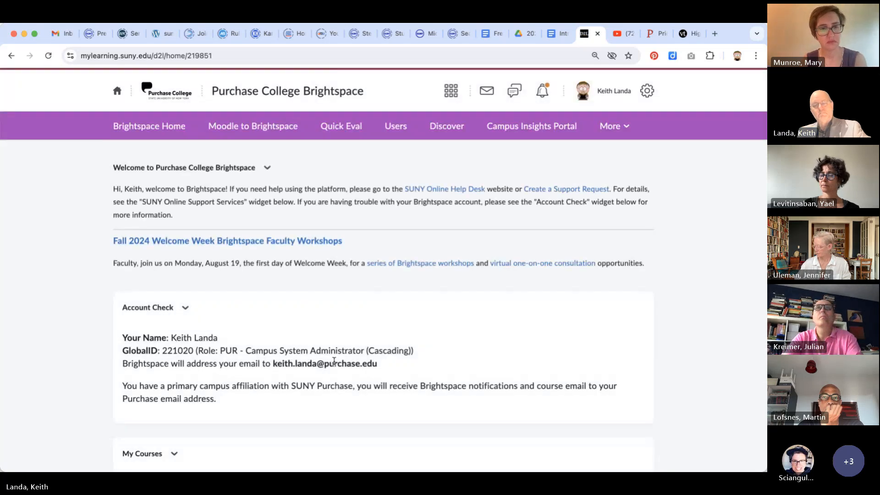
- Open the pinned Summer 2024 course 24SU The Search for Life in the Universe 20020
scroll(335, 361, down, 1)
scroll(334, 361, down, 6)
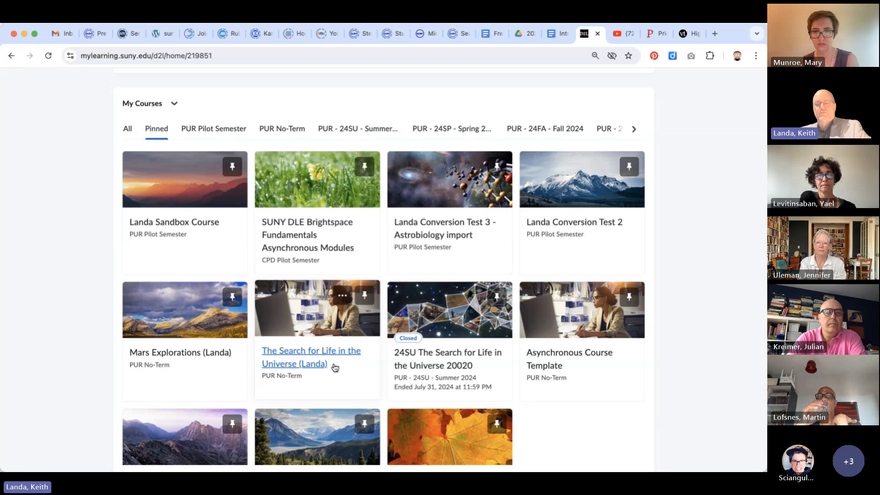
click(439, 352)
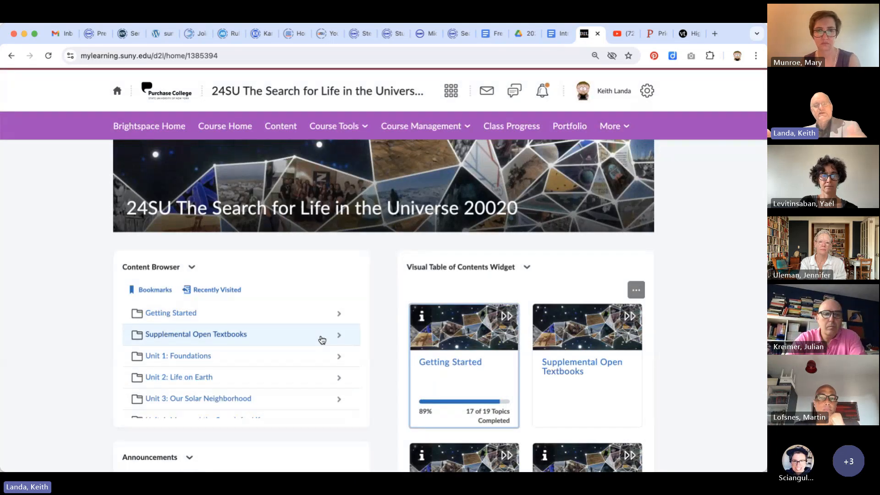
- Look through the unit cards in the Visual Table of Contents widget and the unit list in the Content Browser
scroll(389, 347, down, 2)
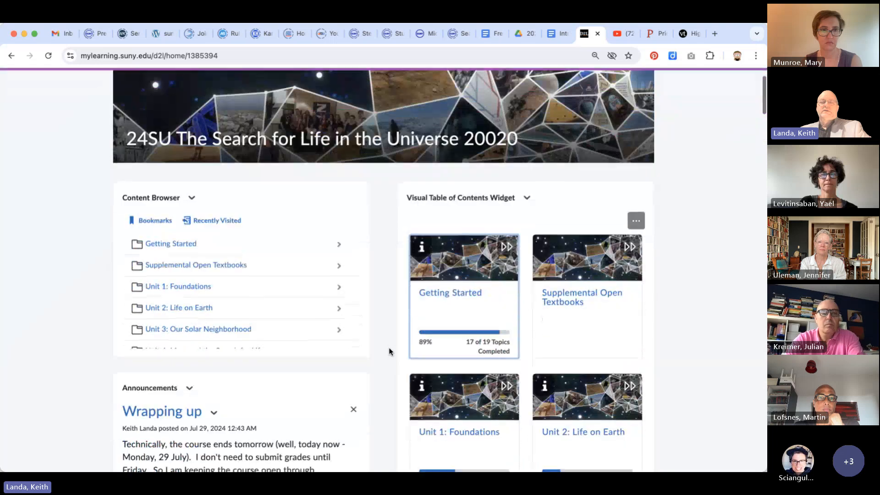
scroll(389, 347, up, 2)
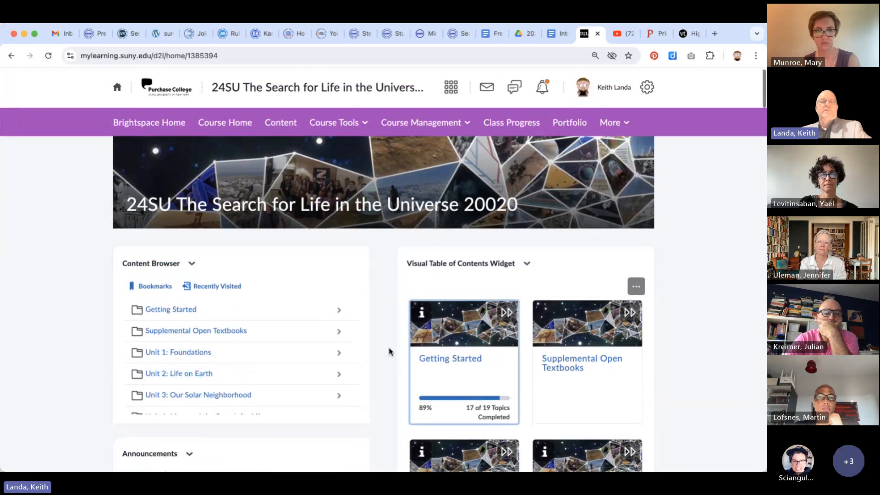
scroll(388, 351, down, 3)
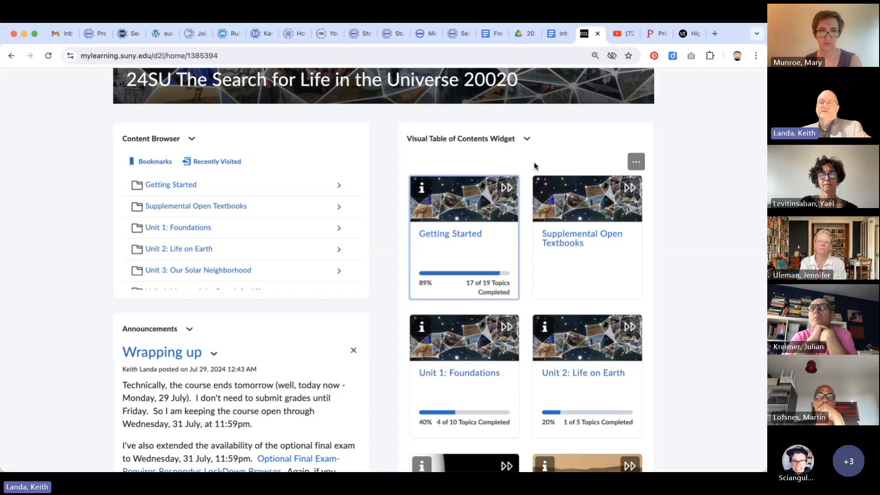
scroll(530, 242, down, 3)
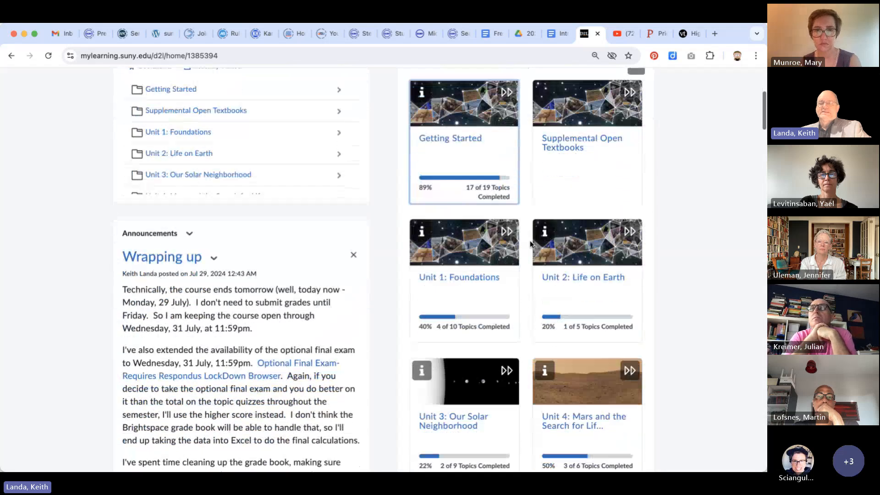
scroll(531, 243, down, 8)
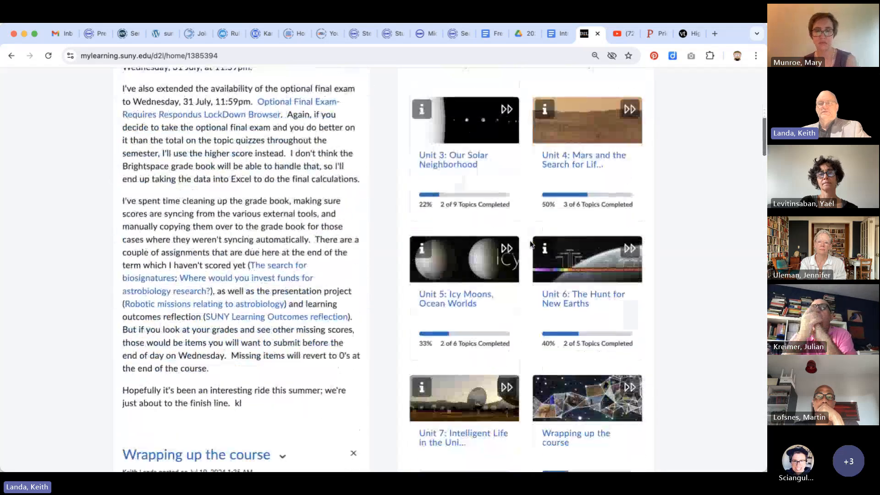
scroll(530, 243, up, 6)
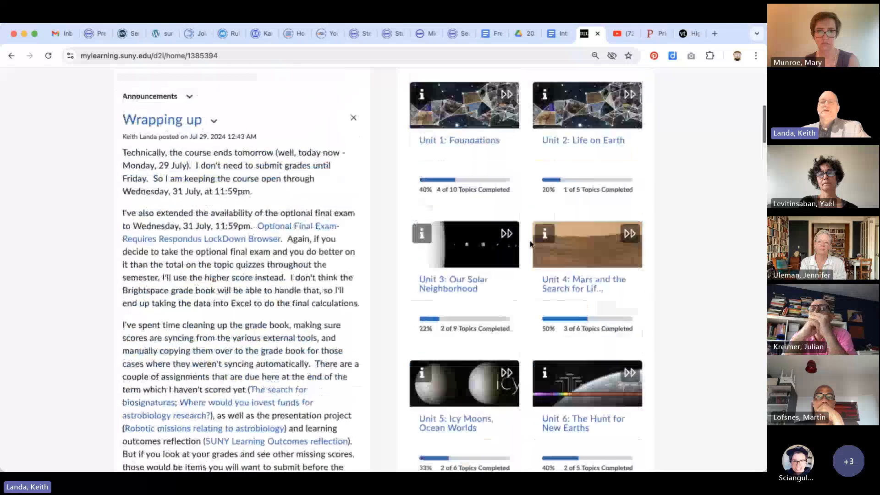
scroll(530, 244, up, 4)
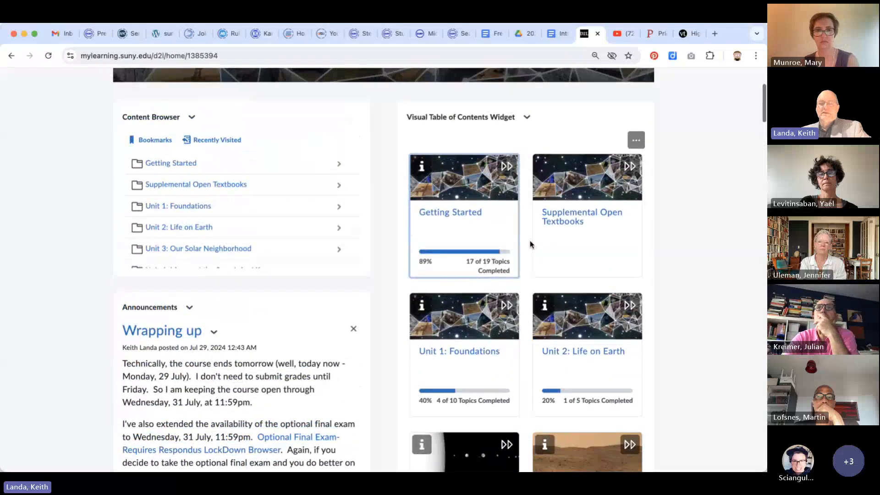
scroll(530, 244, down, 2)
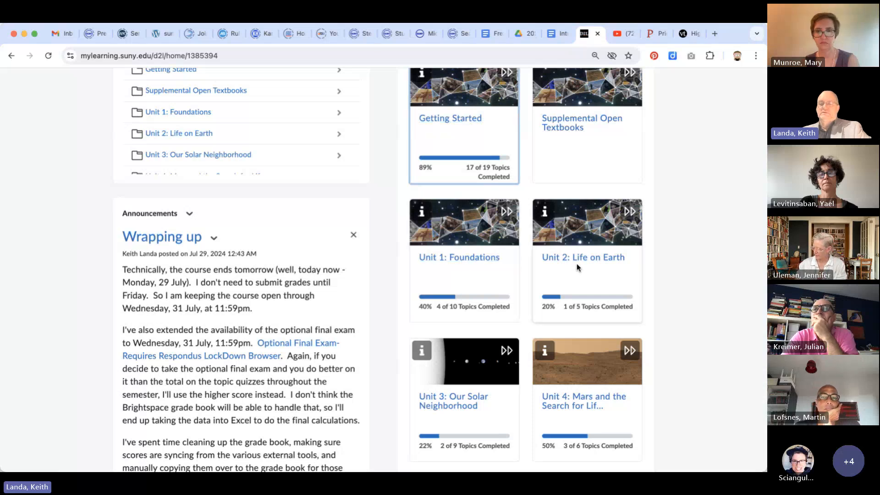
scroll(577, 268, down, 1)
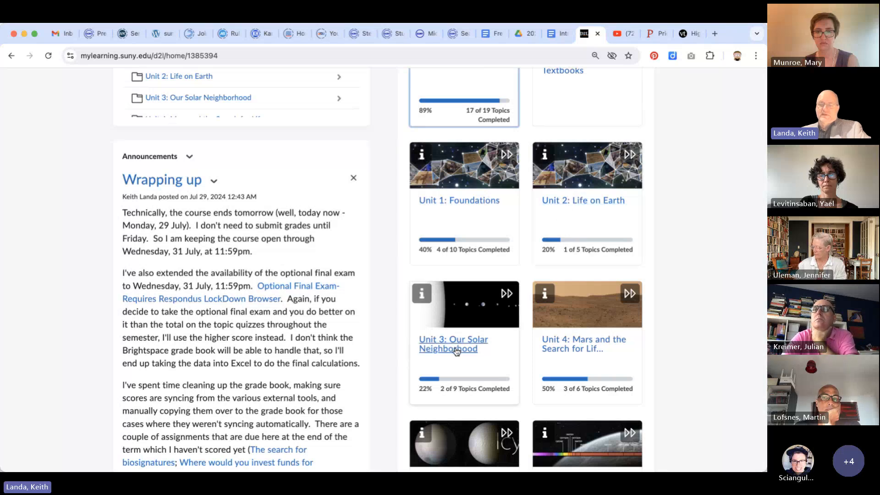
scroll(560, 352, down, 7)
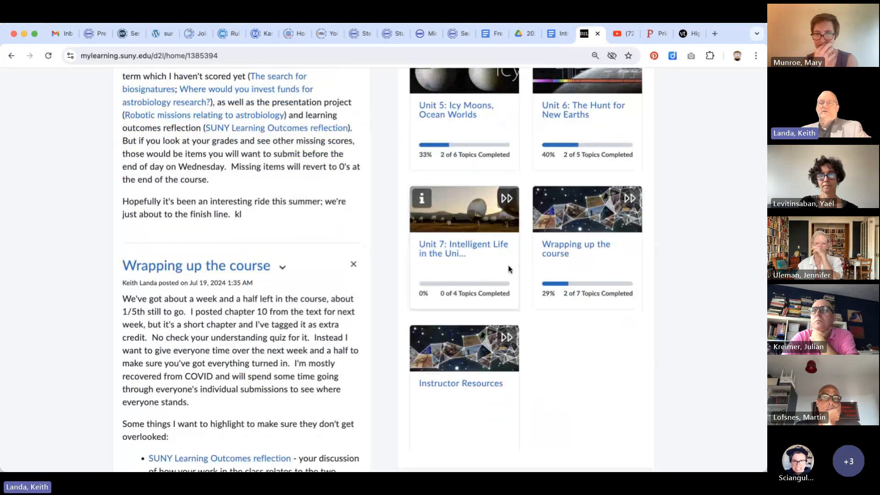
scroll(509, 269, up, 3)
scroll(509, 269, down, 2)
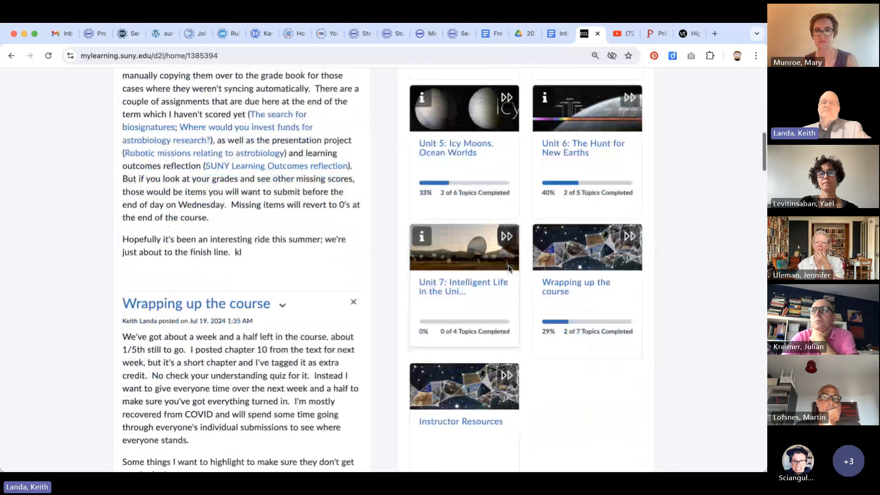
scroll(509, 269, down, 1)
scroll(536, 224, up, 1)
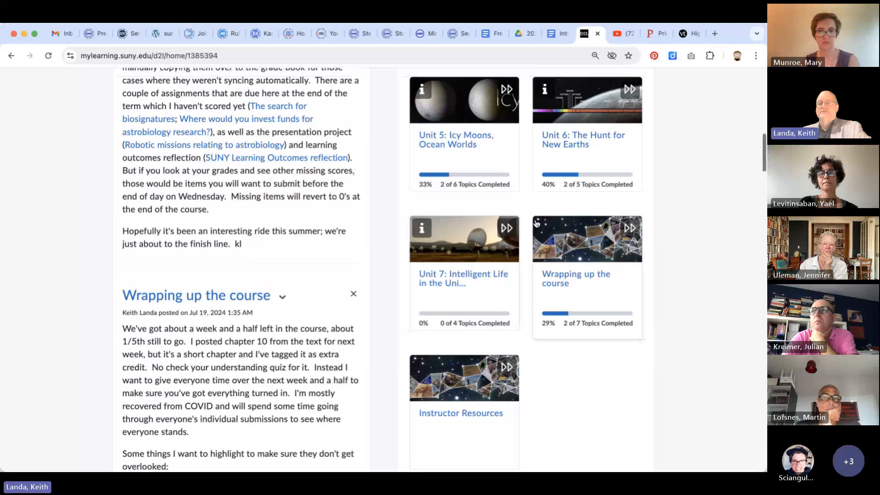
scroll(536, 224, up, 10)
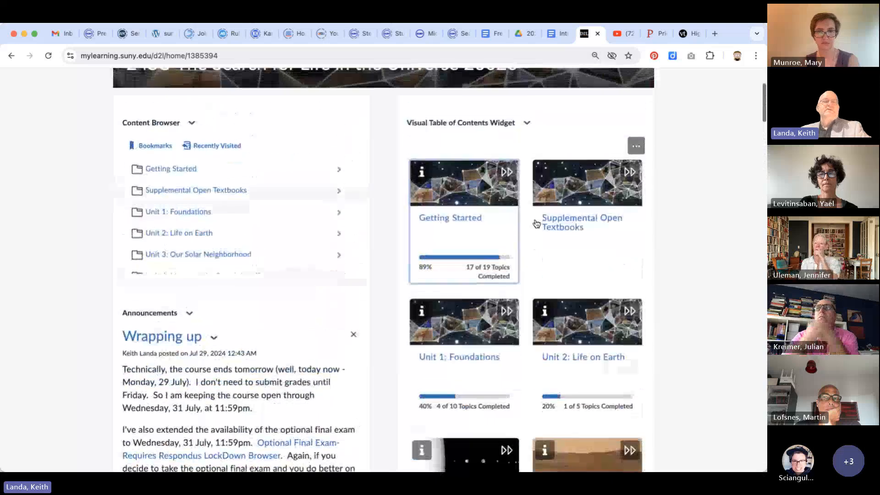
scroll(303, 211, down, 3)
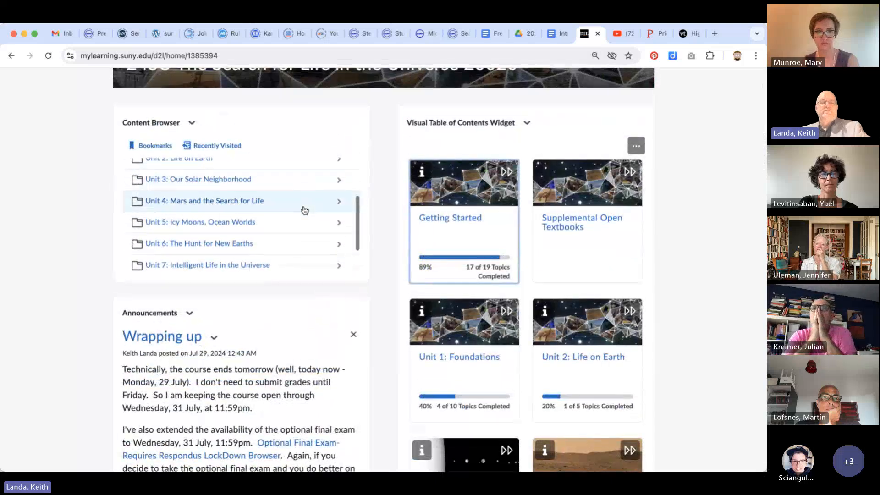
- Look through the remaining Content Browser entries down to Instructor Resources and the Wrapping up announcement below them
scroll(305, 211, down, 2)
scroll(302, 206, down, 5)
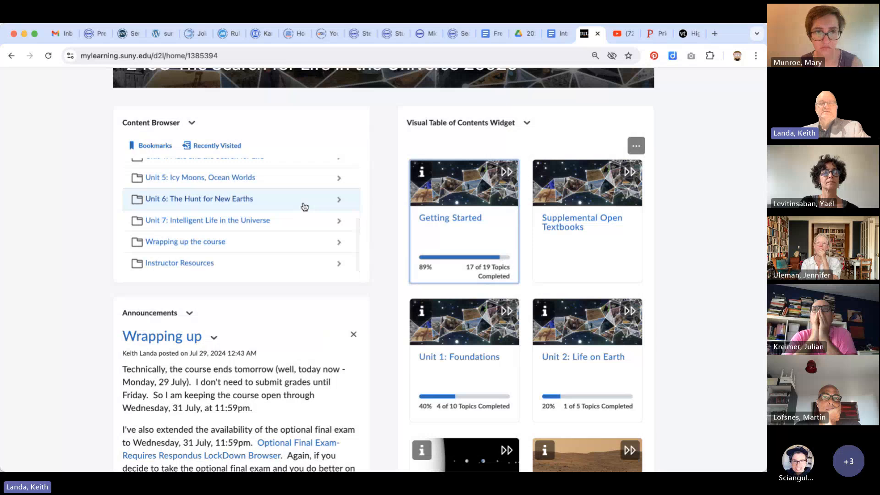
scroll(249, 278, down, 10)
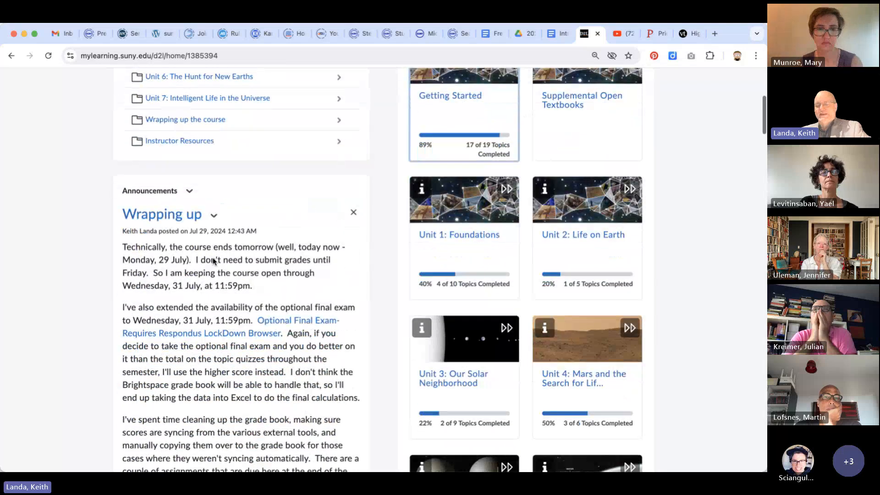
scroll(213, 260, up, 15)
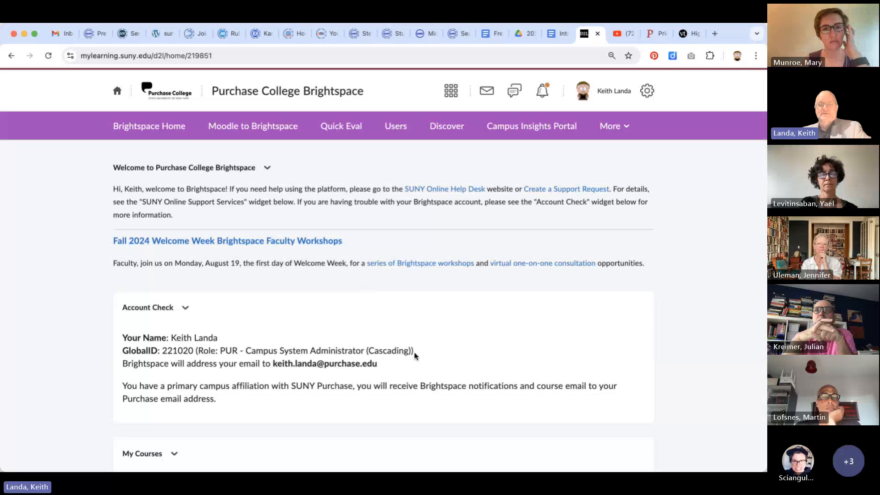
- Open the pinned Sandbox Course 2 from My Courses on the Purchase College Brightspace home page
scroll(415, 356, down, 5)
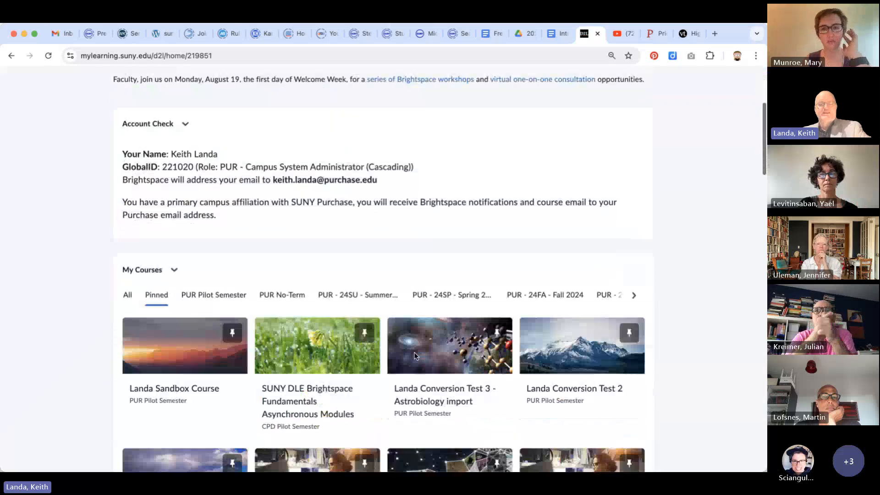
scroll(415, 357, down, 8)
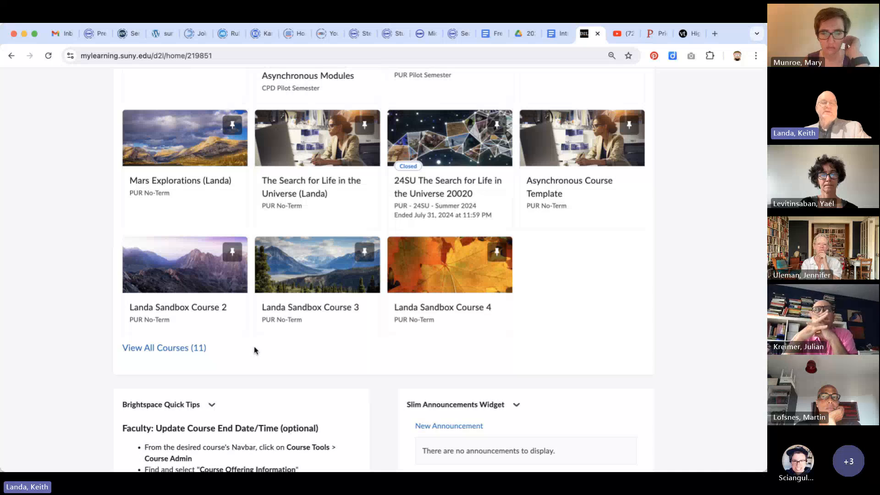
click(198, 305)
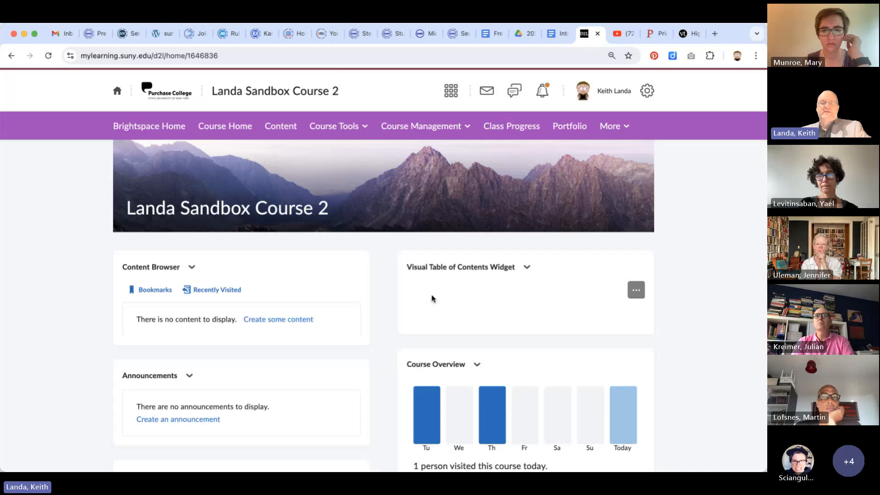
- Examine the empty course's home page widgets, from Content Browser and Announcements to Calendar, Activity Feed, Quick Eval and Instructor Reports
scroll(315, 338, down, 3)
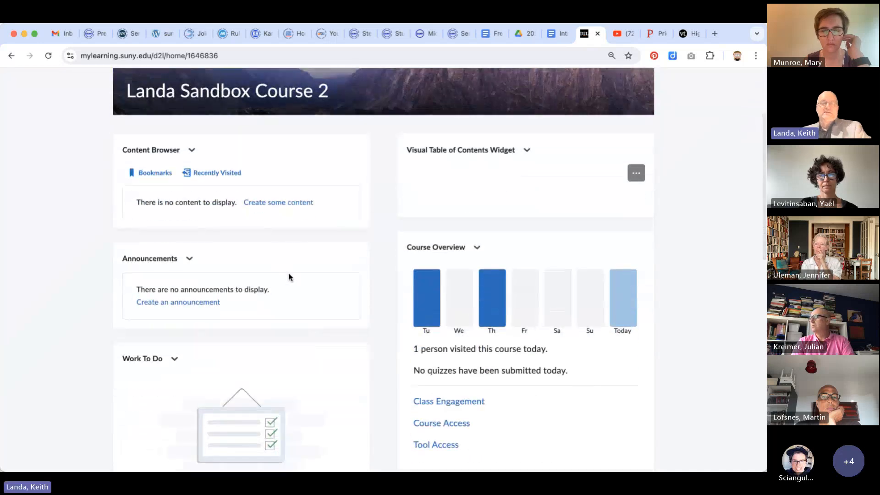
scroll(289, 276, down, 3)
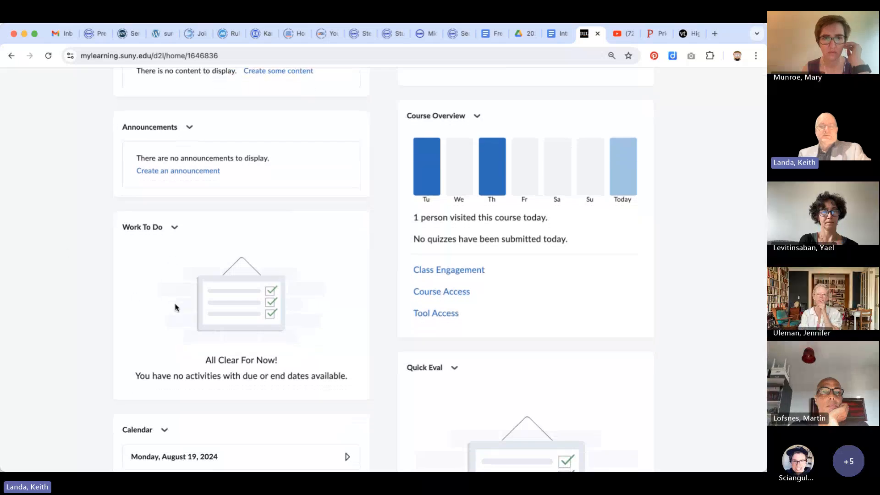
scroll(367, 356, down, 2)
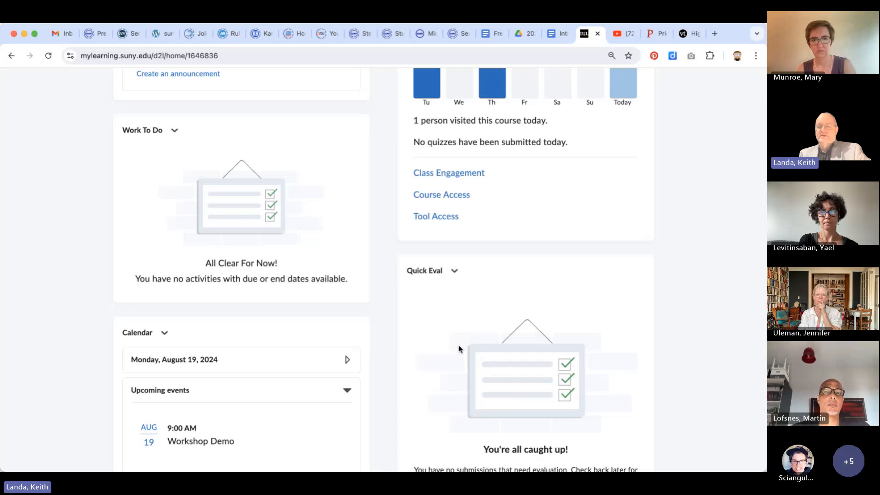
scroll(459, 348, down, 2)
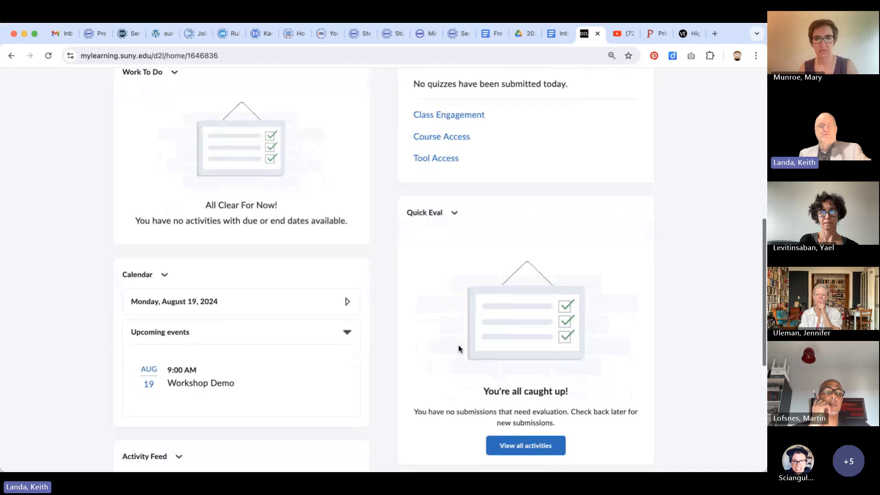
scroll(459, 348, down, 3)
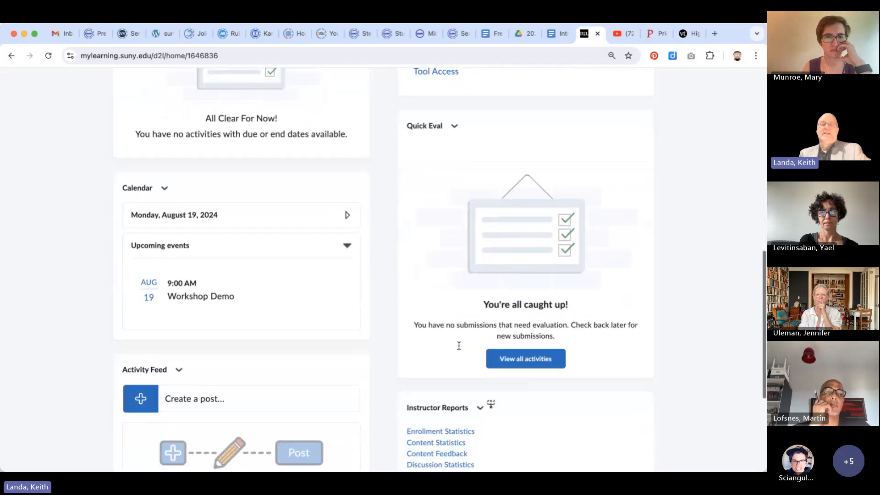
scroll(458, 346, down, 1)
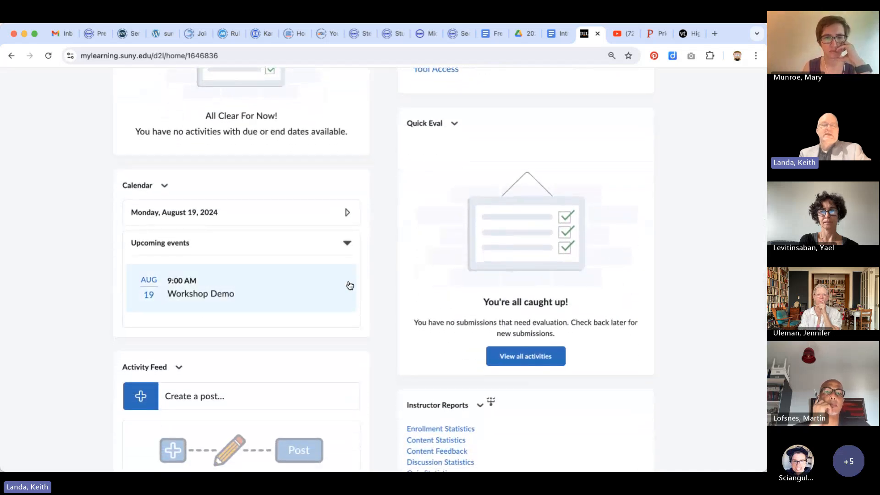
scroll(383, 324, down, 3)
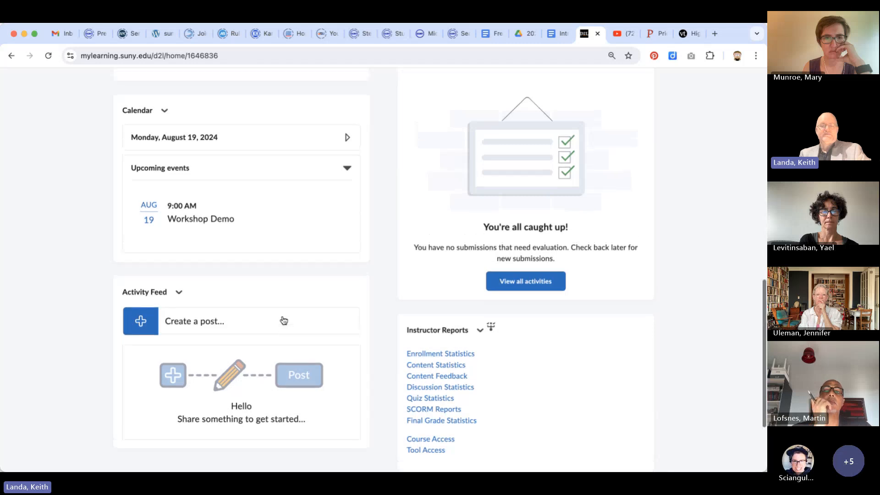
scroll(284, 321, up, 3)
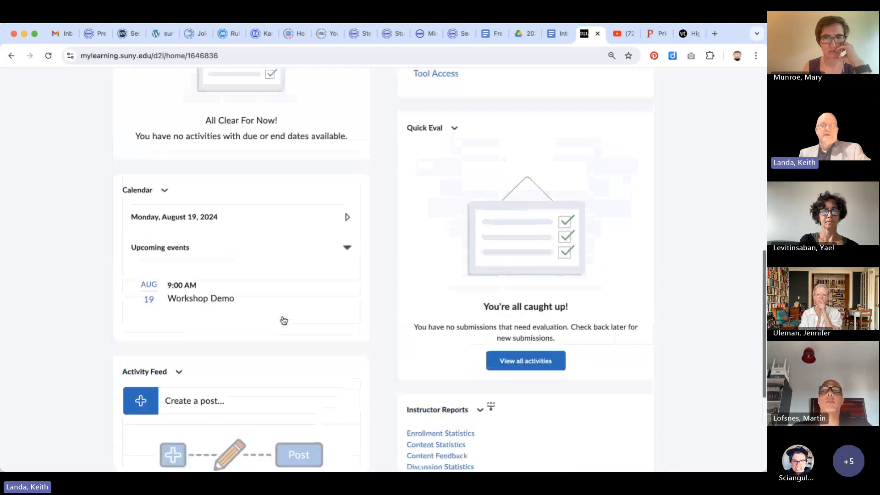
scroll(283, 321, up, 10)
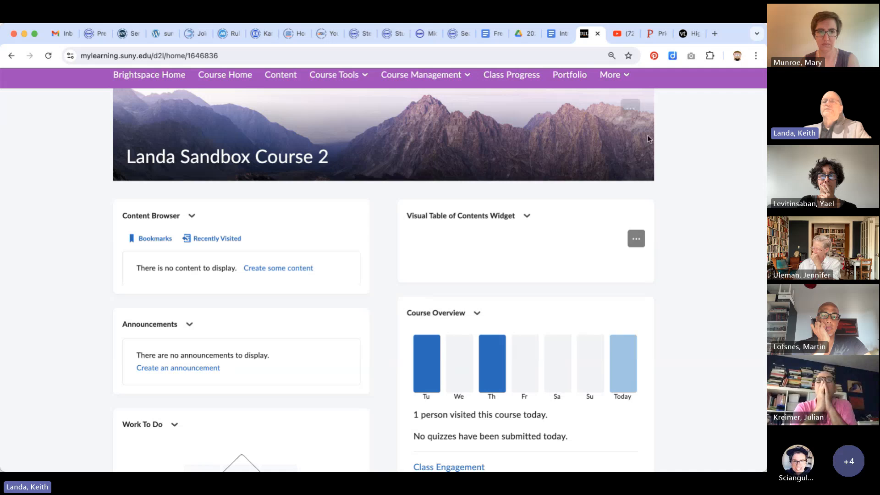
- Switch to the Introduction to Brightspace document in Google Docs and read the session overview and Getting started with Brightspace sections
click(553, 34)
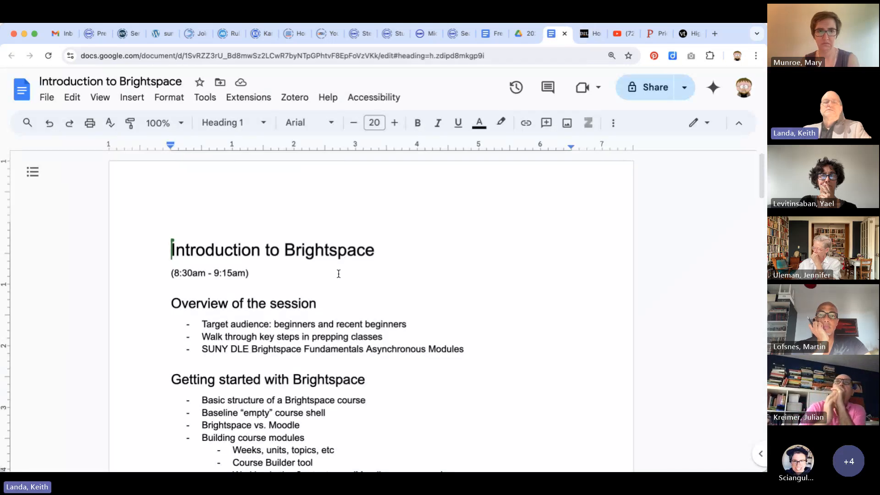
scroll(213, 248, down, 1)
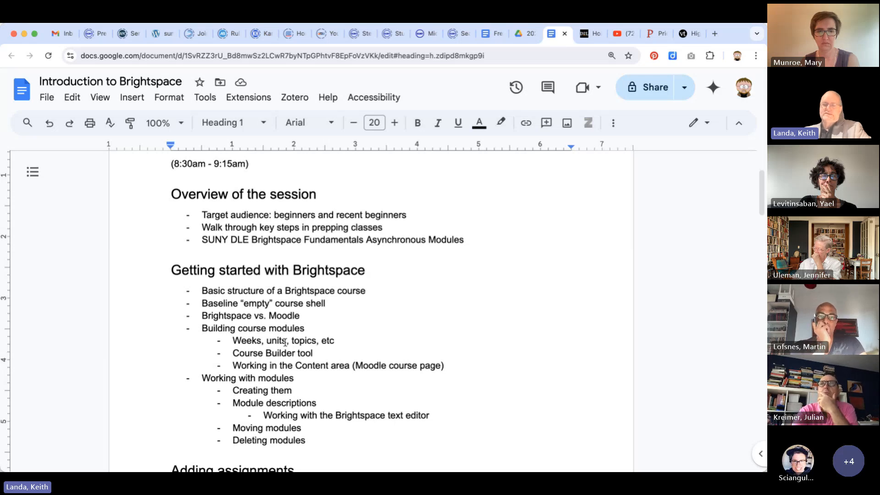
scroll(285, 342, down, 3)
scroll(284, 342, down, 1)
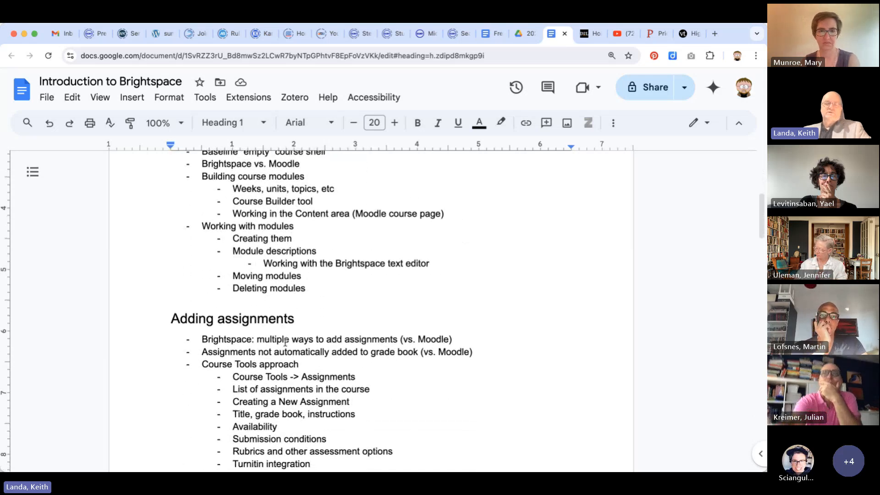
scroll(285, 342, down, 1)
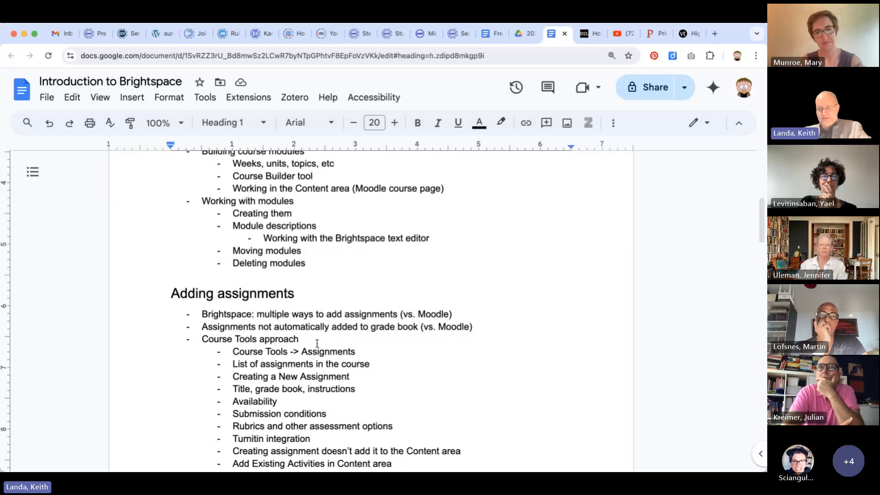
- Look through the document's outline from Adding assignments through other activities and course pages to Brightspace virtual classroom
scroll(317, 339, down, 3)
scroll(316, 343, down, 7)
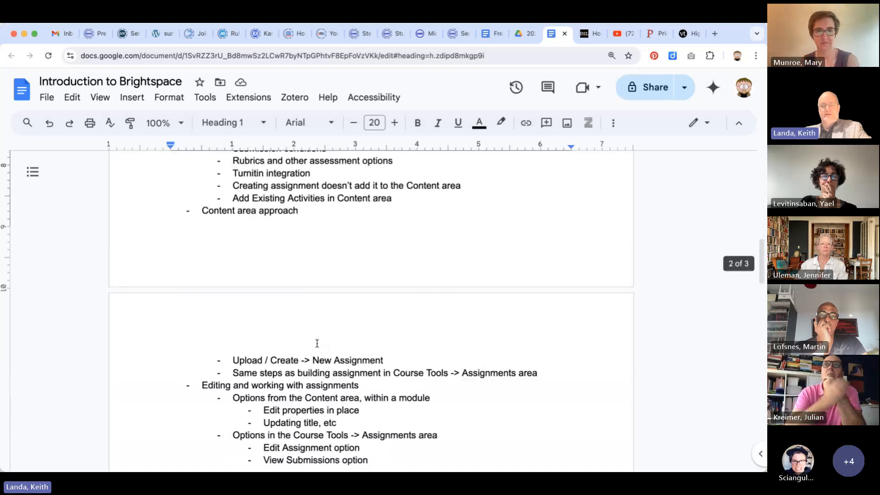
scroll(316, 344, down, 4)
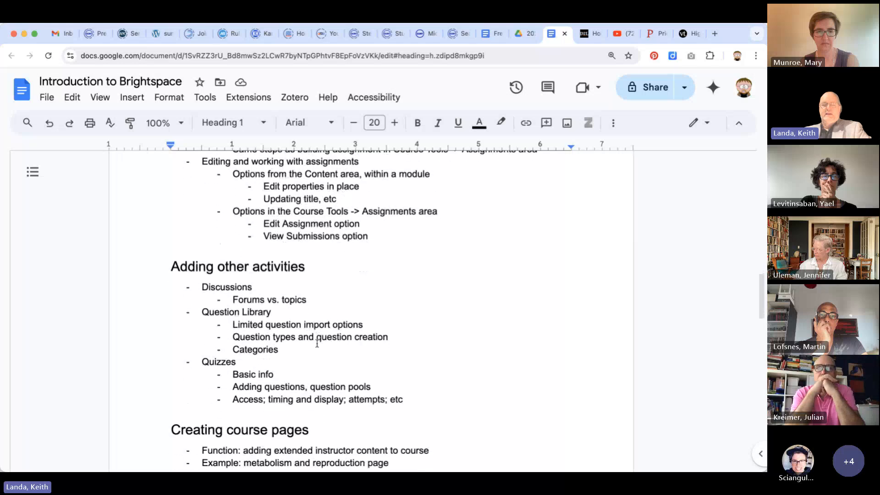
scroll(317, 343, down, 5)
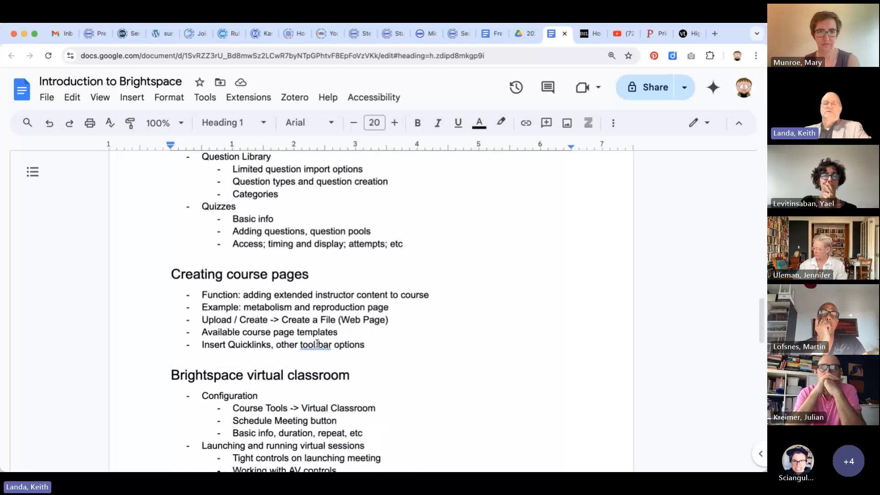
scroll(317, 343, down, 1)
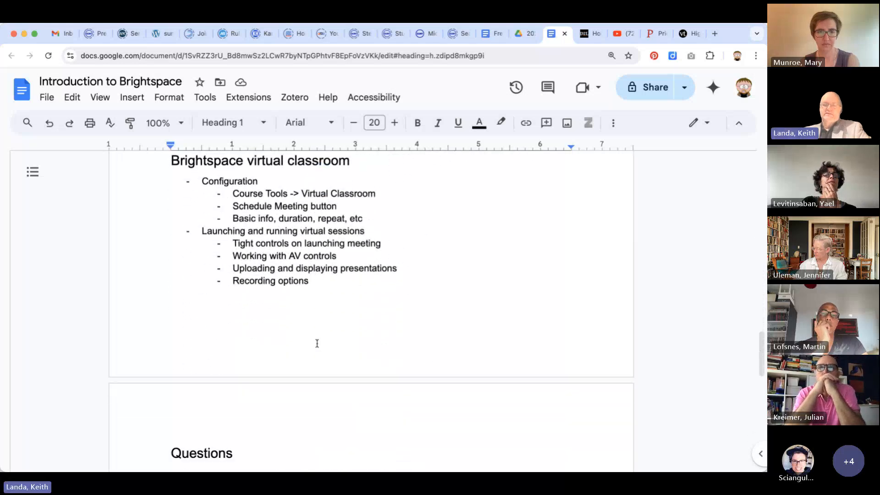
scroll(316, 343, up, 3)
scroll(316, 343, up, 2)
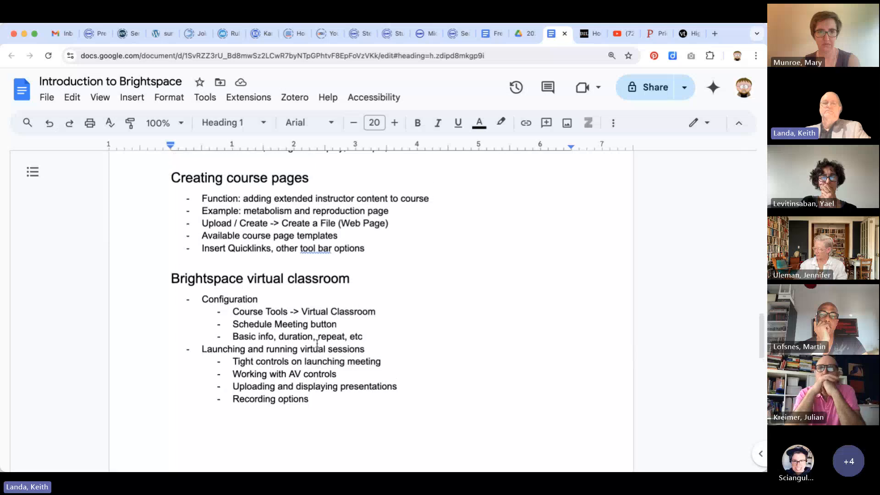
scroll(399, 243, up, 1)
scroll(399, 243, up, 2)
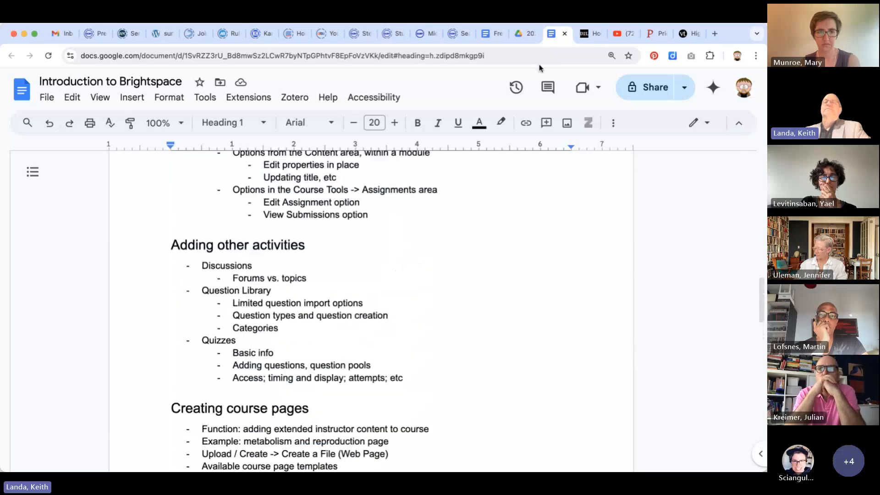
- Switch back to Sandbox Course 2 in Brightspace and open Course Builder from the Course Administration page
click(593, 36)
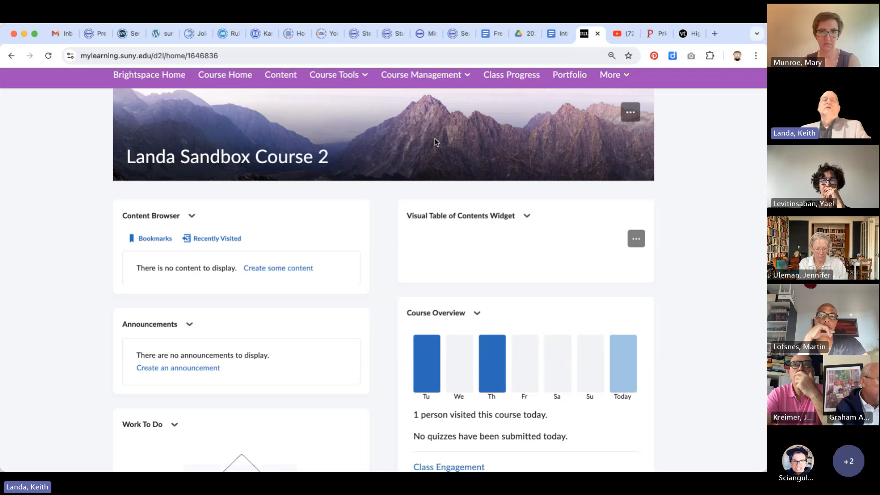
click(462, 76)
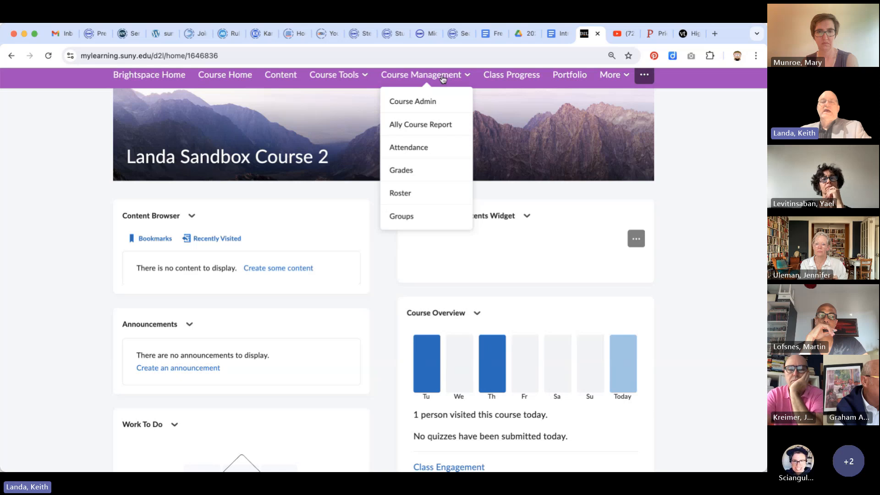
scroll(445, 79, up, 1)
scroll(445, 78, up, 1)
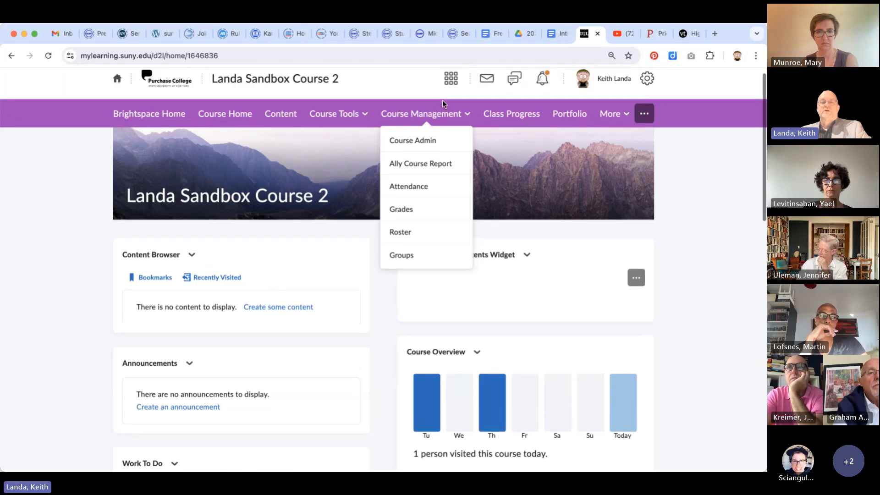
click(421, 141)
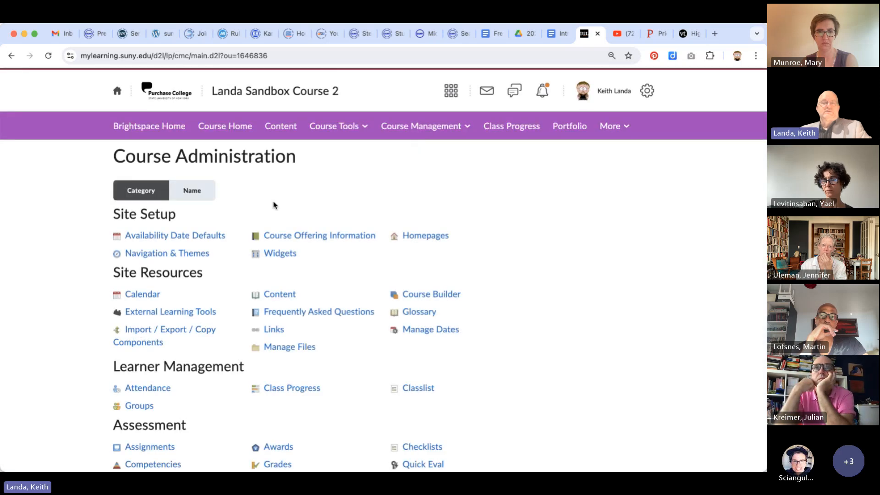
scroll(219, 259, down, 2)
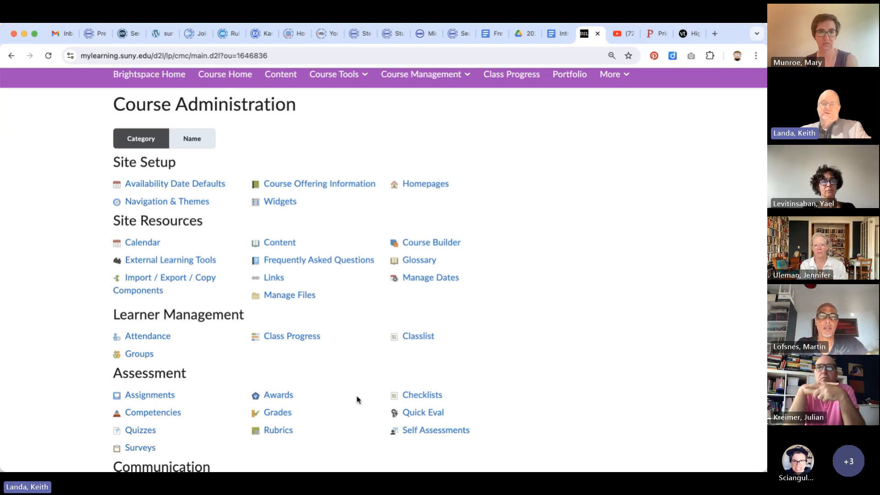
click(446, 246)
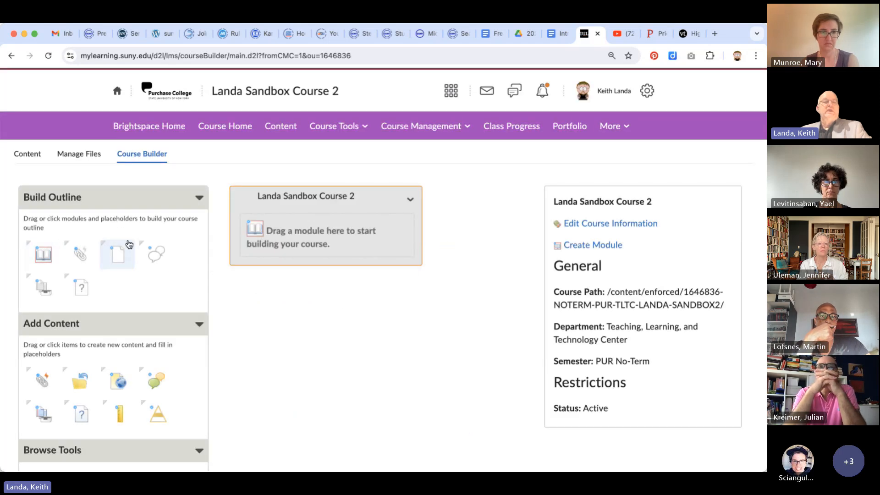
- Examine the Build Outline, Add Content and Browse Tools sections of Course Builder
scroll(143, 247, down, 1)
scroll(142, 247, up, 1)
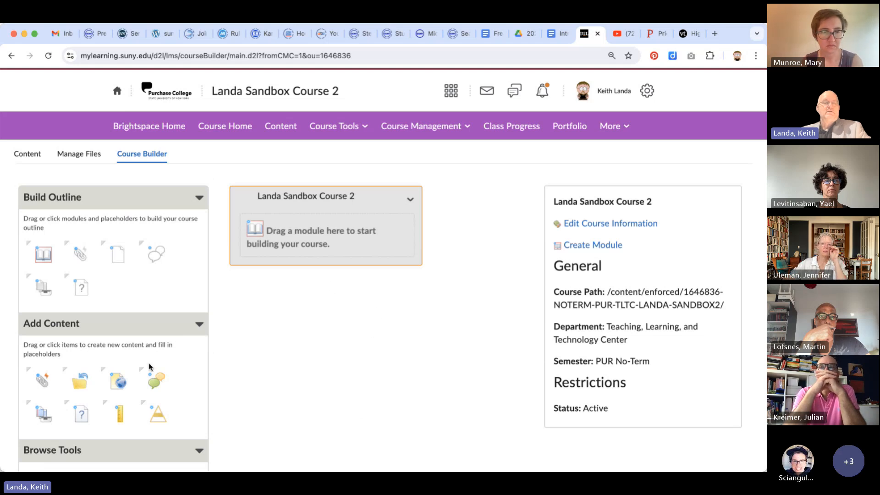
scroll(76, 380, down, 2)
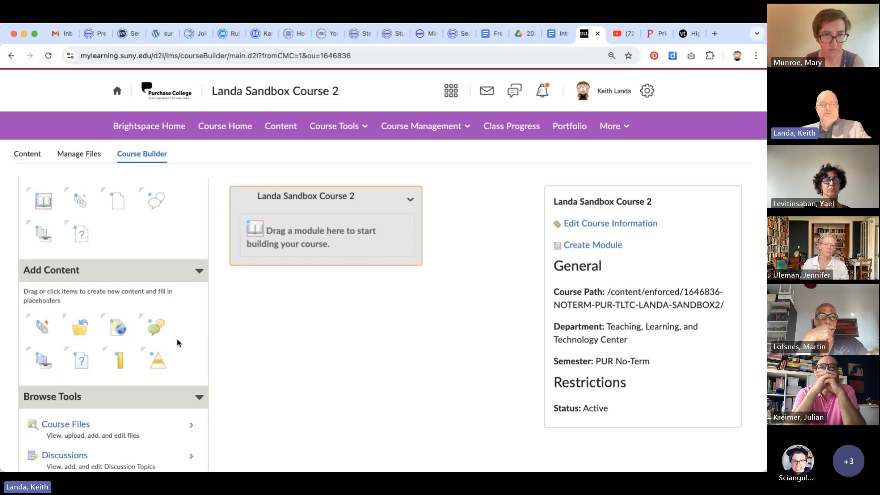
scroll(178, 360, down, 2)
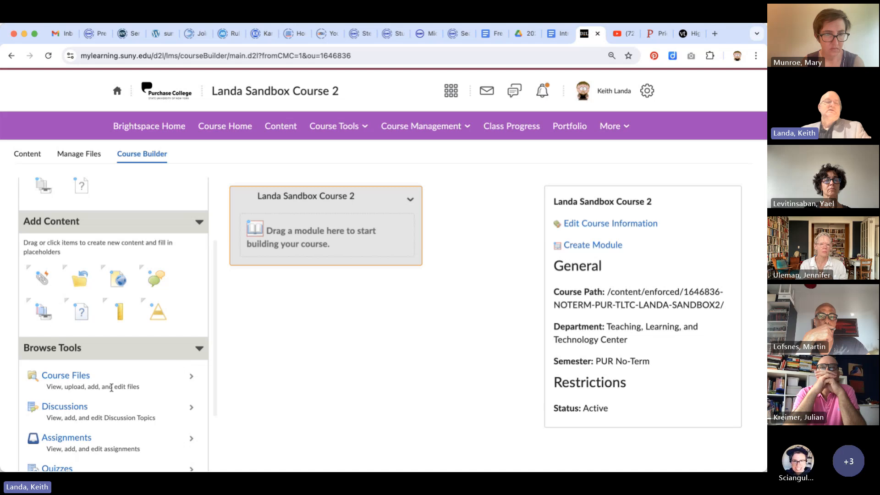
scroll(120, 397, up, 4)
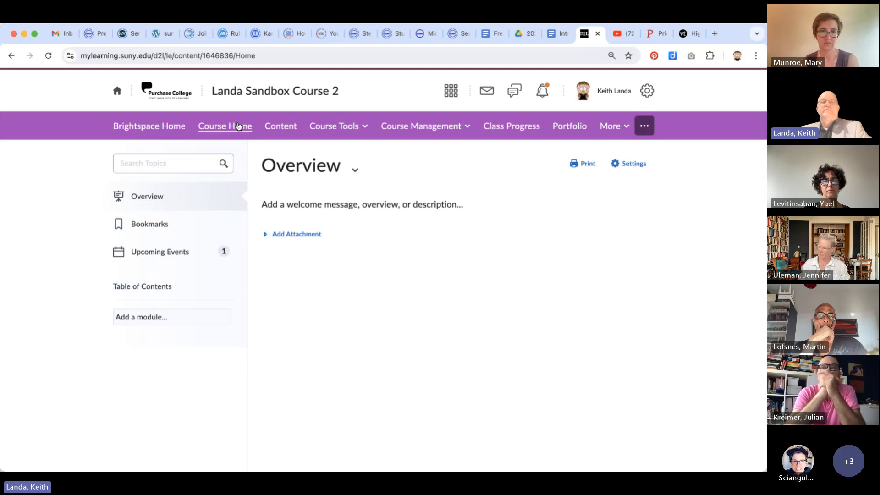
- Return to the Brightspace home page and open the pinned course 24SU The Search for Life in the Universe 20020
click(148, 131)
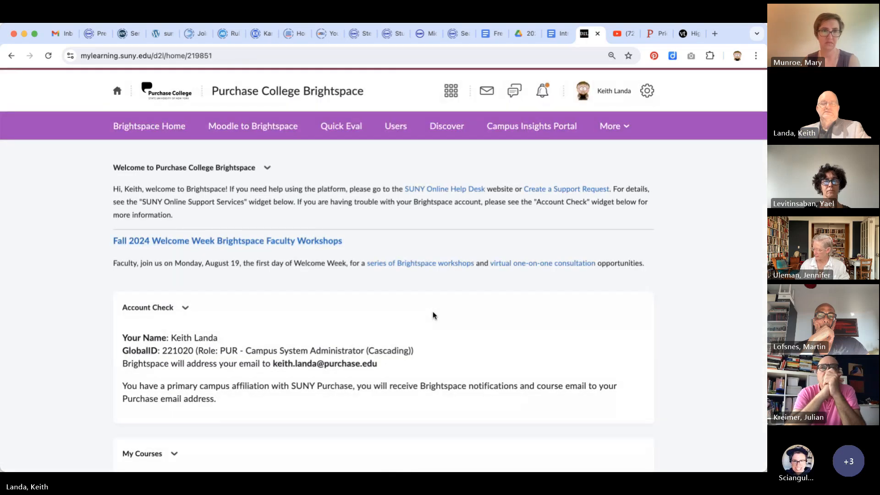
scroll(433, 316, down, 3)
scroll(433, 312, down, 5)
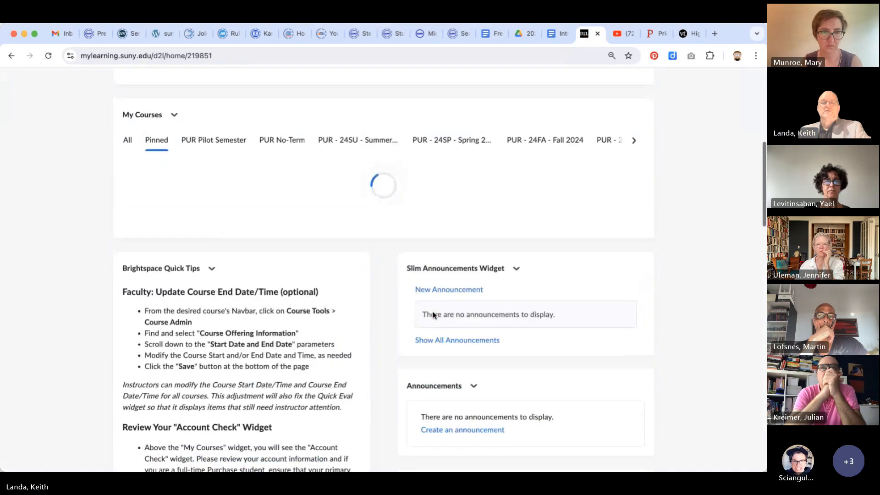
scroll(433, 315, down, 3)
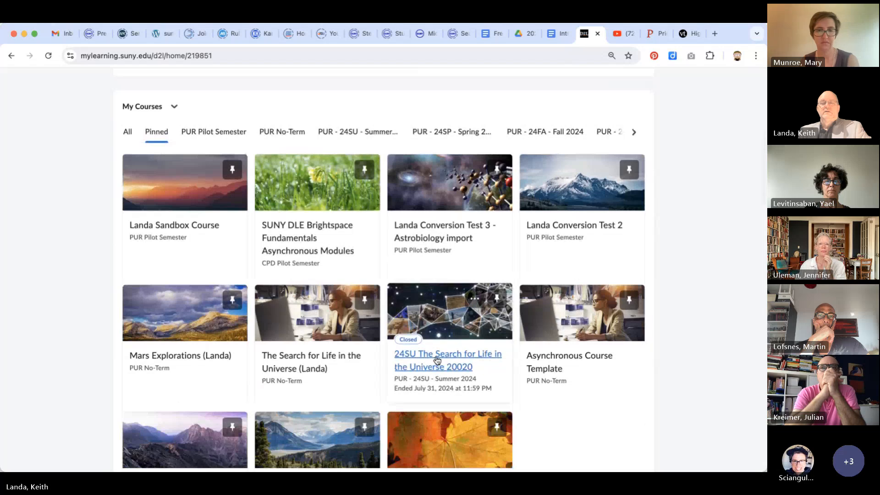
click(437, 360)
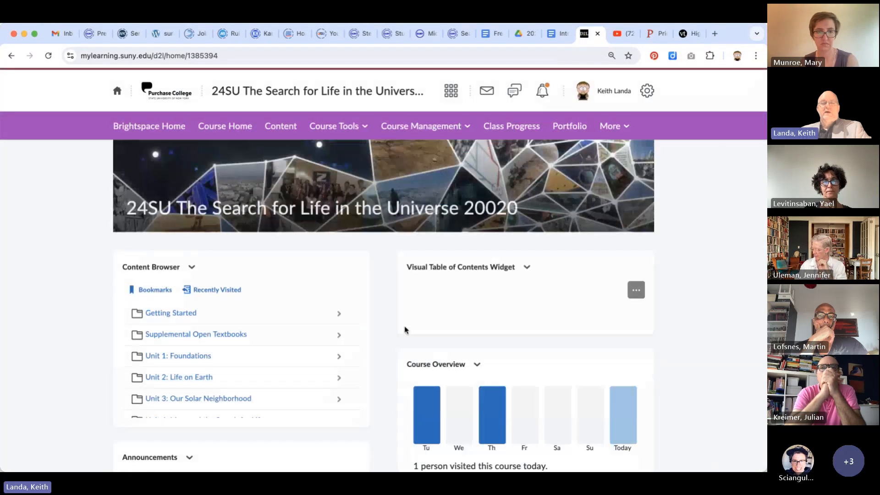
- Open Course Builder for this course from its Course Administration page
click(432, 130)
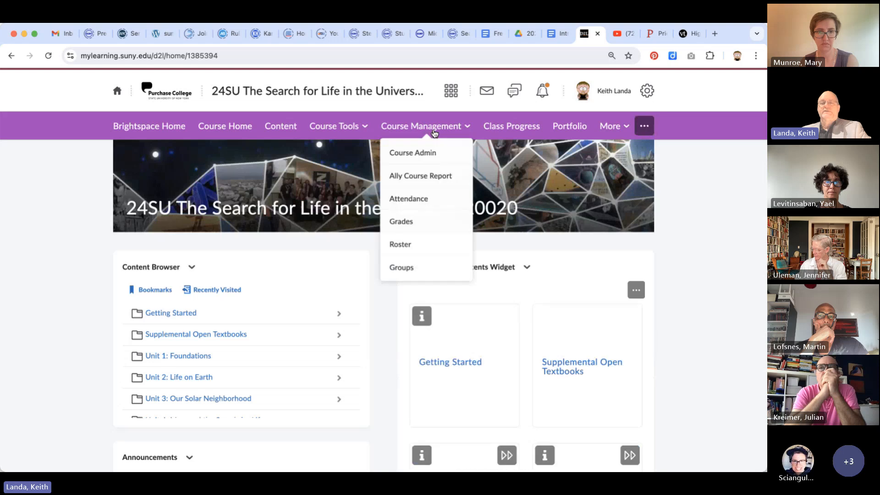
click(423, 147)
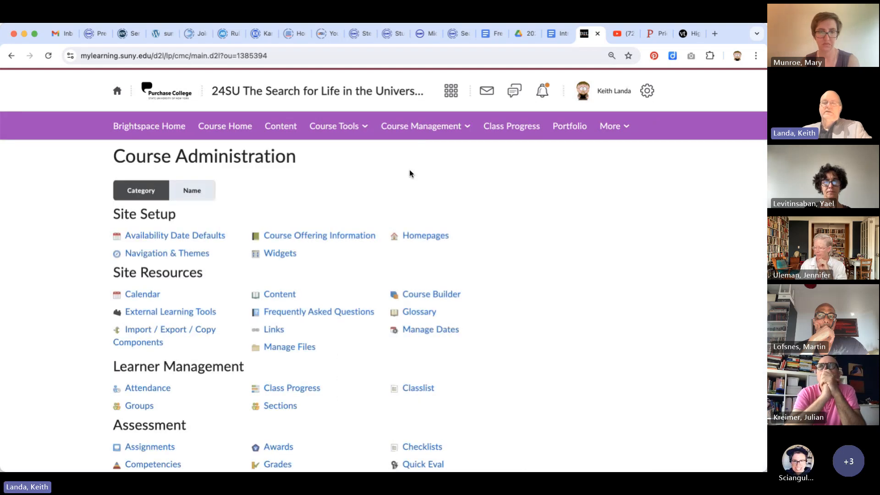
click(433, 298)
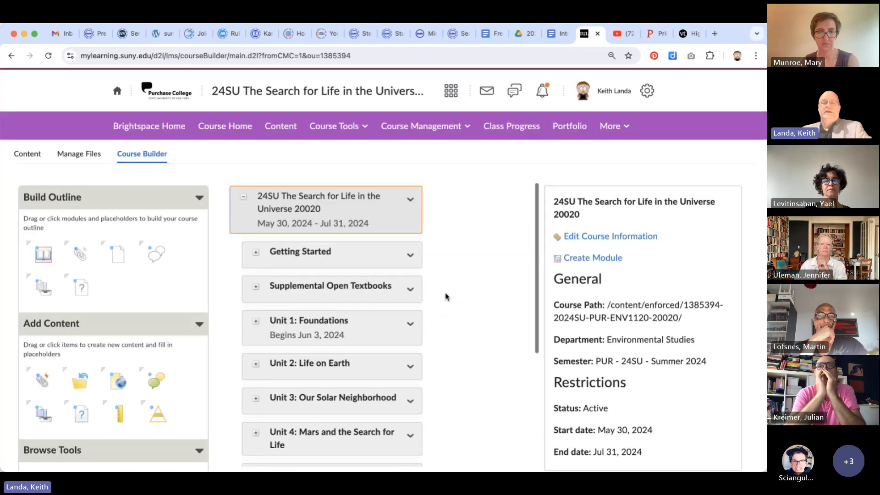
- Look through the course's module outline in Course Builder and expand Unit 1: Foundations to view its items
scroll(320, 333, down, 5)
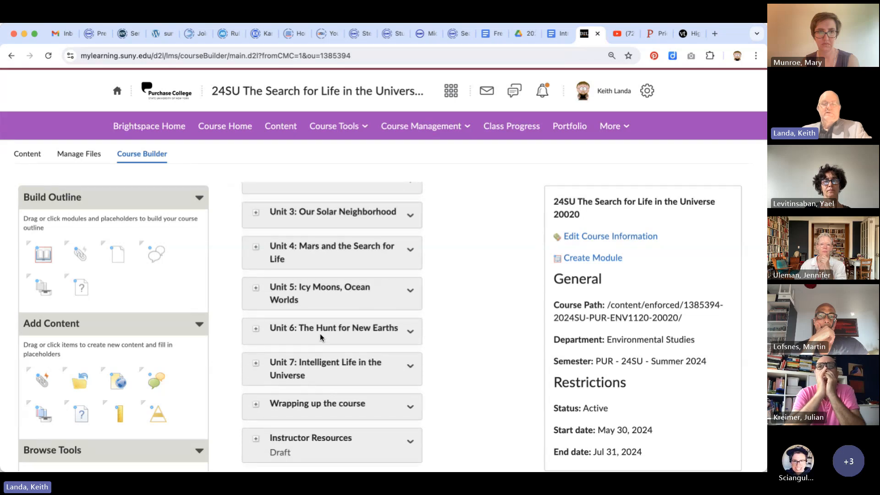
scroll(320, 337, up, 5)
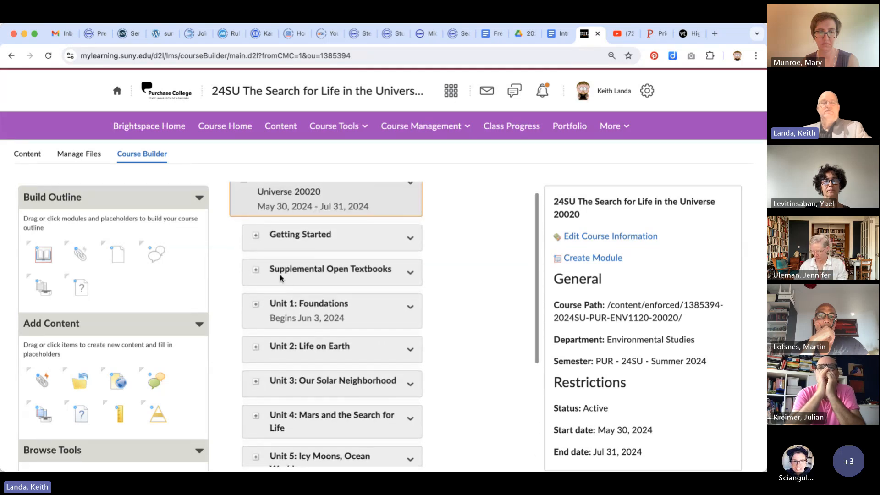
click(256, 304)
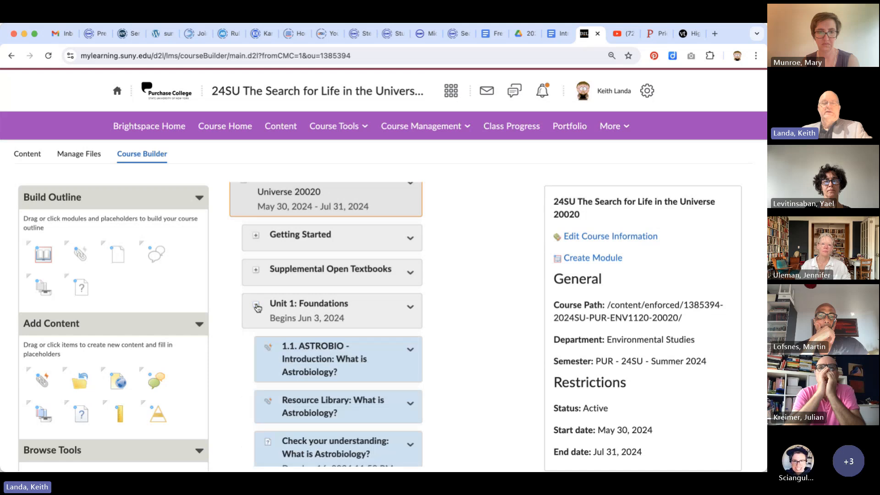
scroll(257, 306, down, 2)
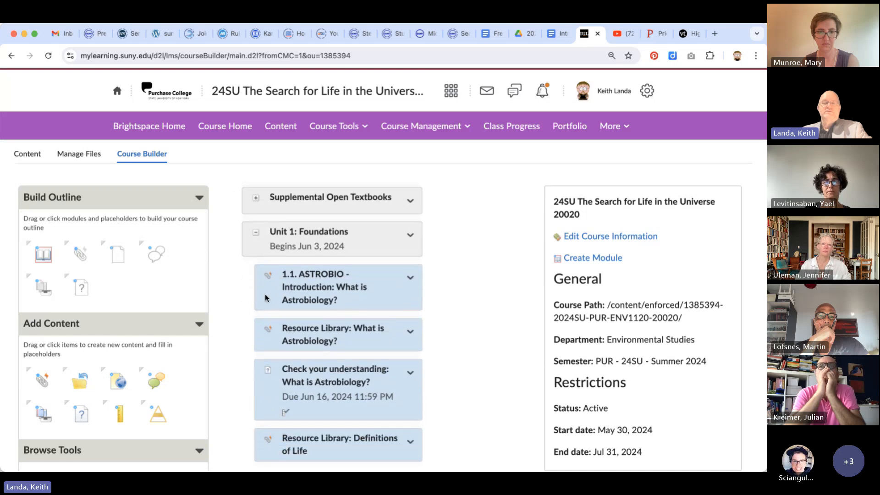
scroll(292, 316, down, 2)
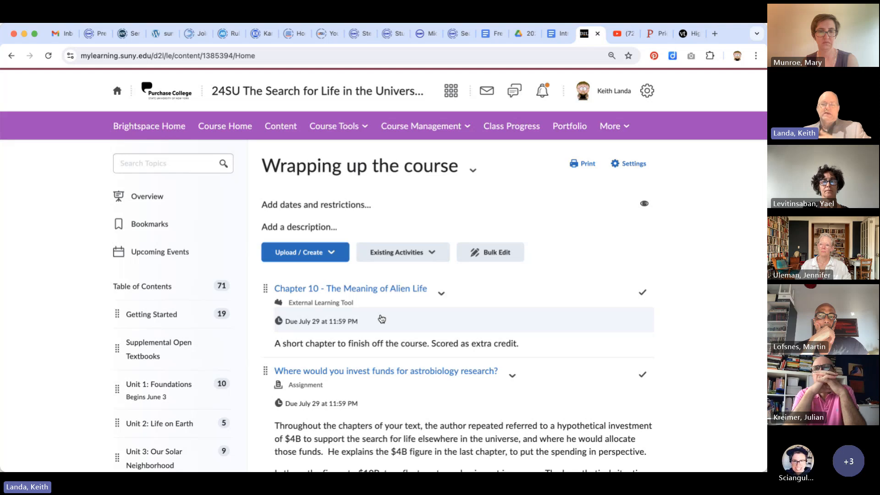
- Read the Wrapping up the course module in the course content, and open the full Table of Contents
scroll(382, 318, down, 4)
scroll(382, 318, up, 2)
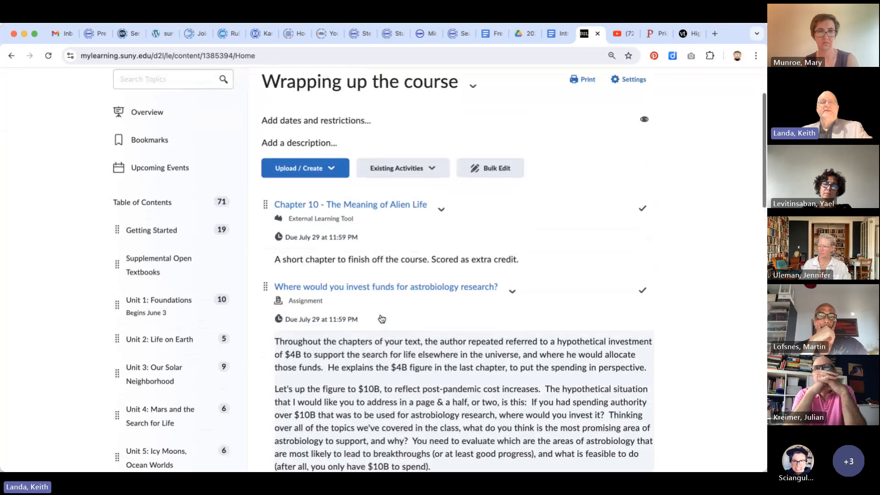
scroll(382, 319, down, 2)
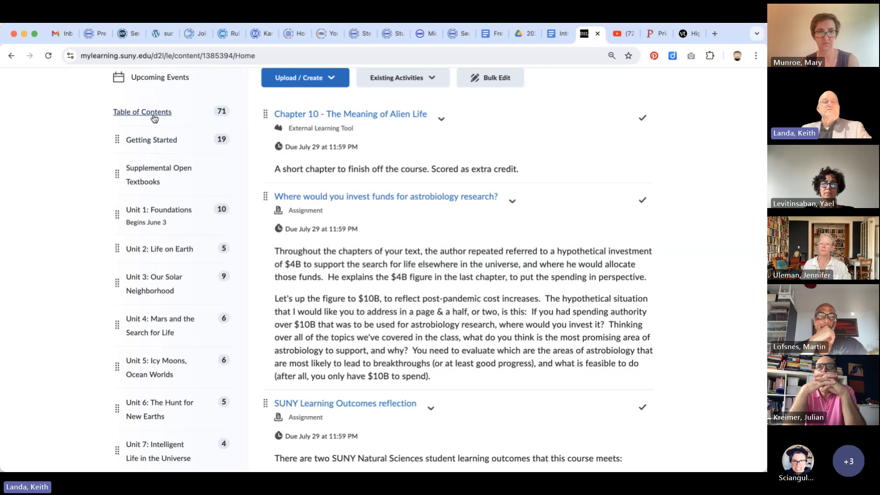
scroll(320, 241, up, 3)
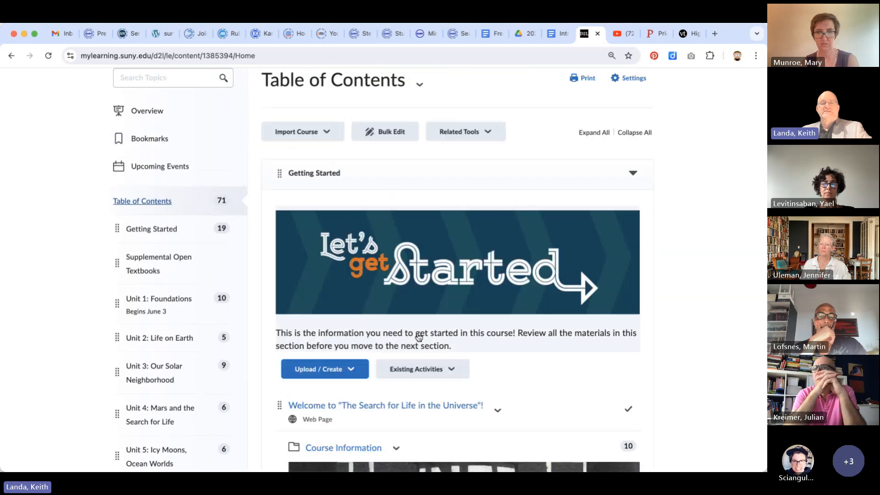
- Look through the Table of Contents from Getting Started and Supplemental Open Textbooks to the Unit 1: Foundations activities
scroll(417, 338, down, 5)
scroll(389, 349, down, 10)
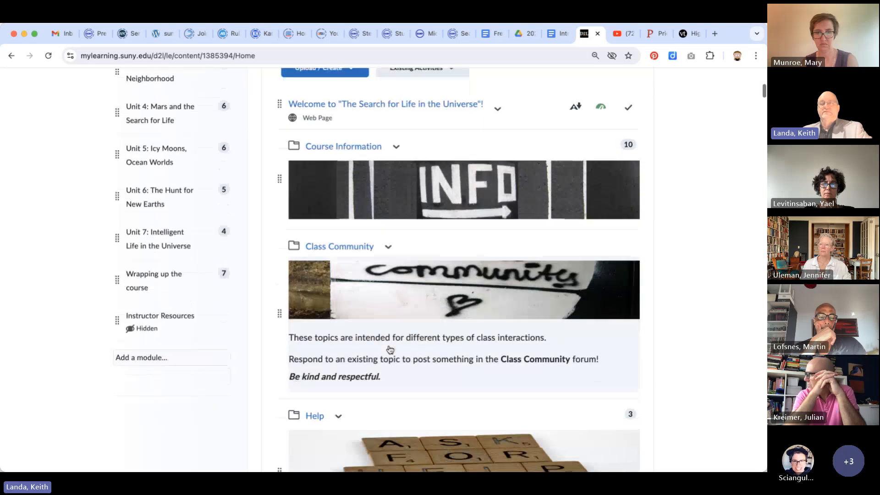
scroll(389, 349, down, 4)
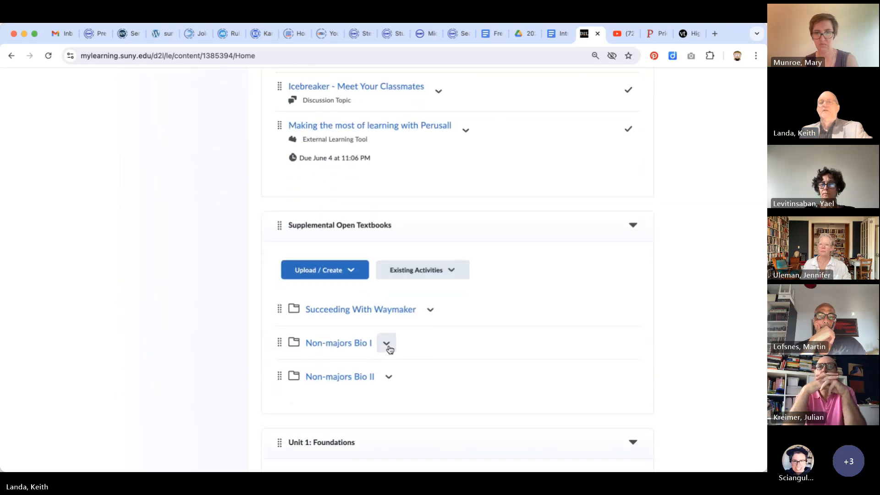
scroll(389, 349, down, 2)
scroll(390, 350, down, 6)
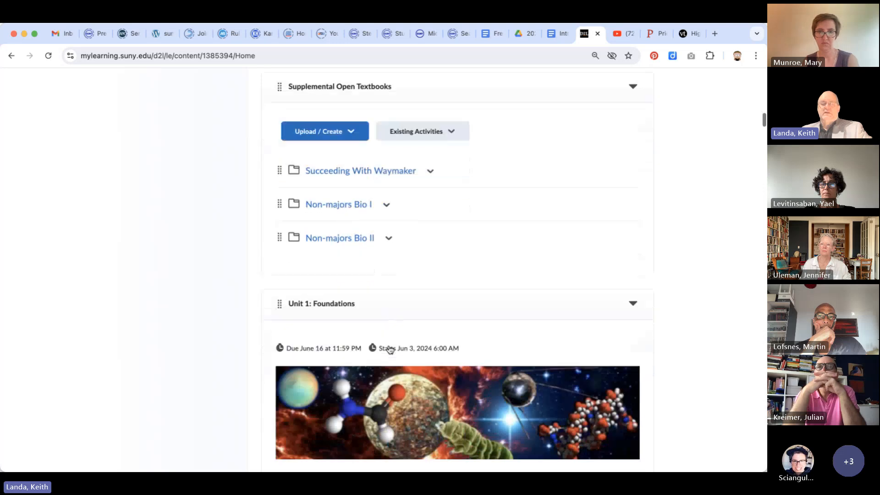
scroll(389, 350, down, 7)
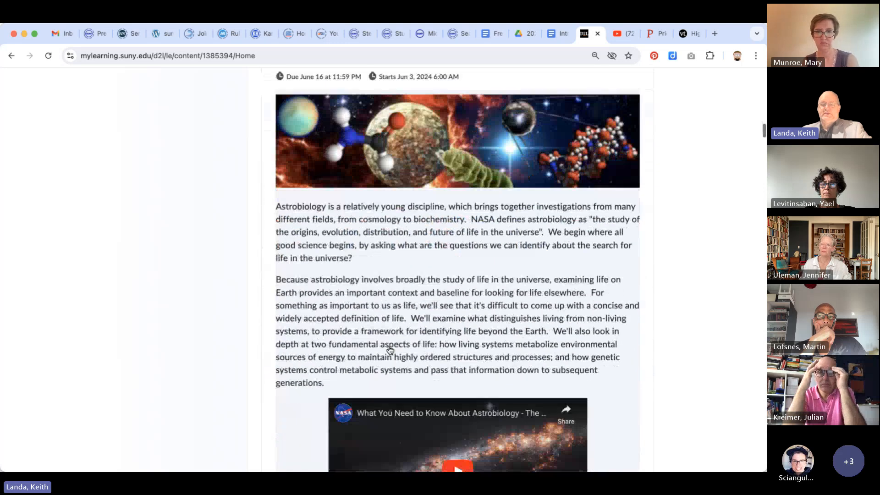
scroll(389, 350, down, 3)
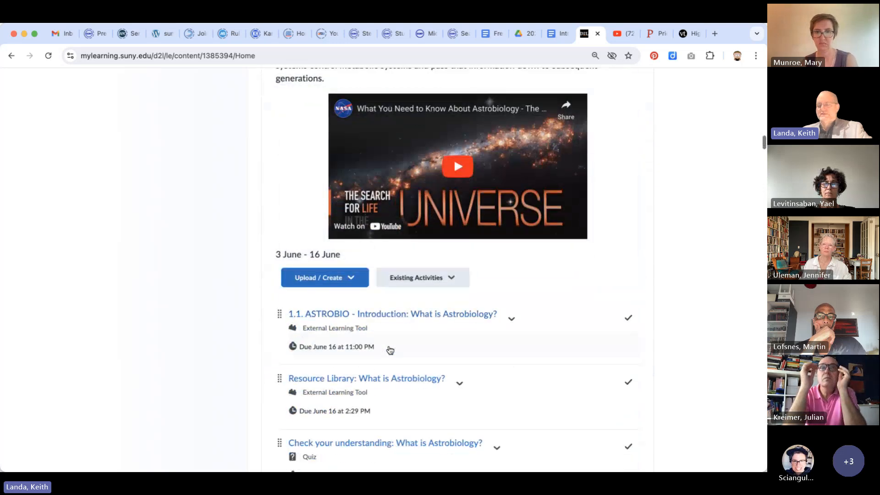
scroll(389, 350, up, 15)
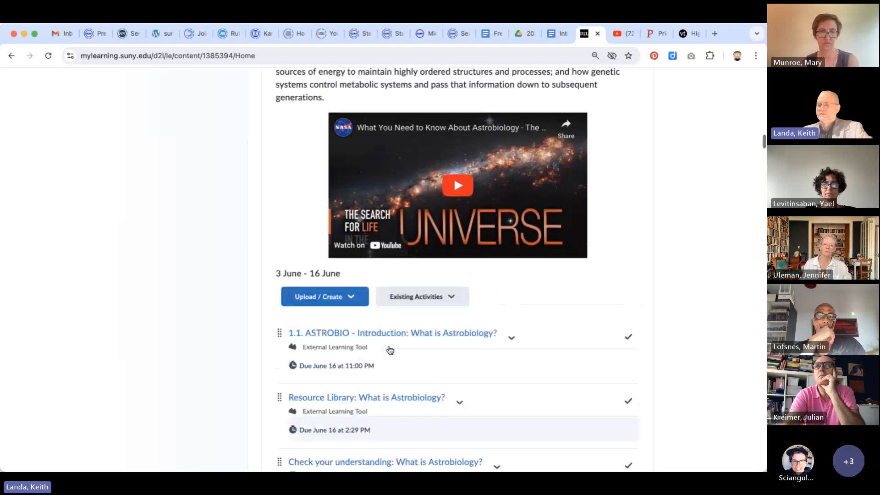
scroll(389, 350, up, 20)
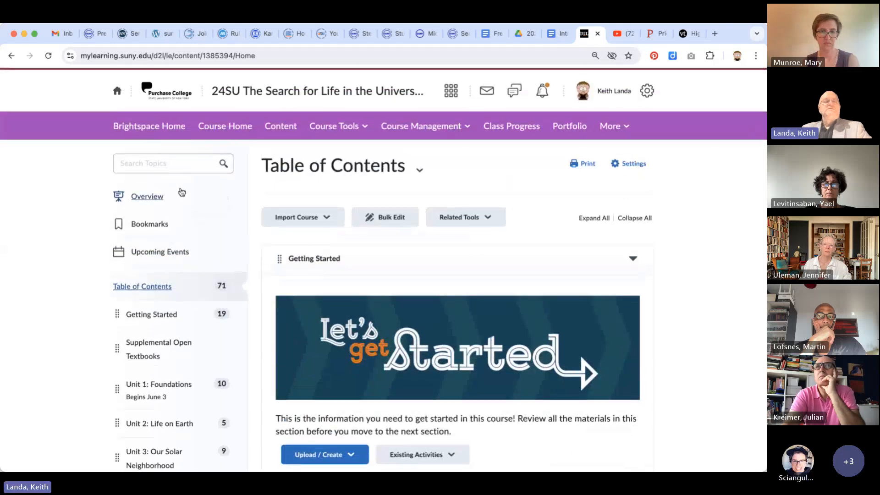
- Return to the Brightspace home page, open Sandbox Course 2 from the pinned courses and show its content page
click(150, 125)
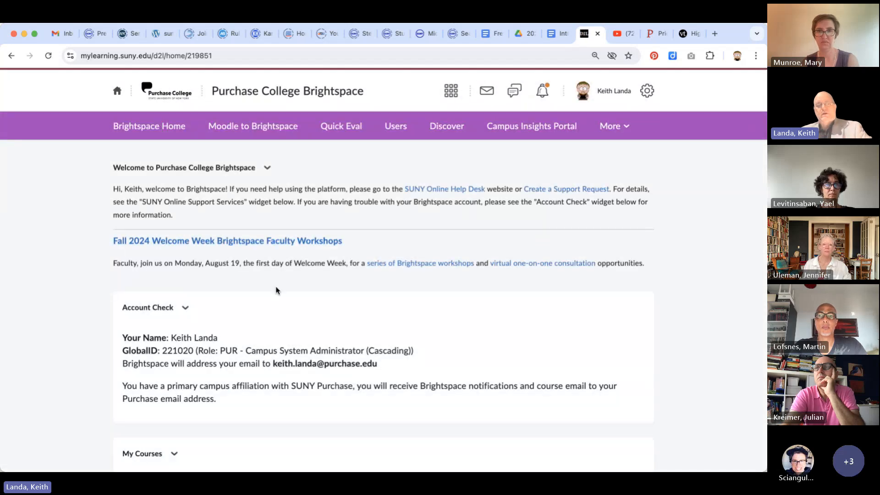
scroll(275, 291, down, 5)
scroll(277, 290, down, 2)
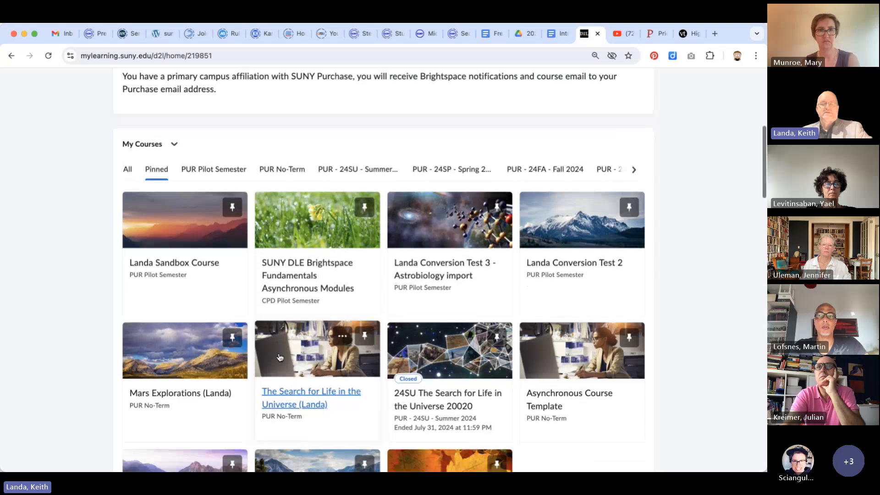
scroll(280, 360, down, 3)
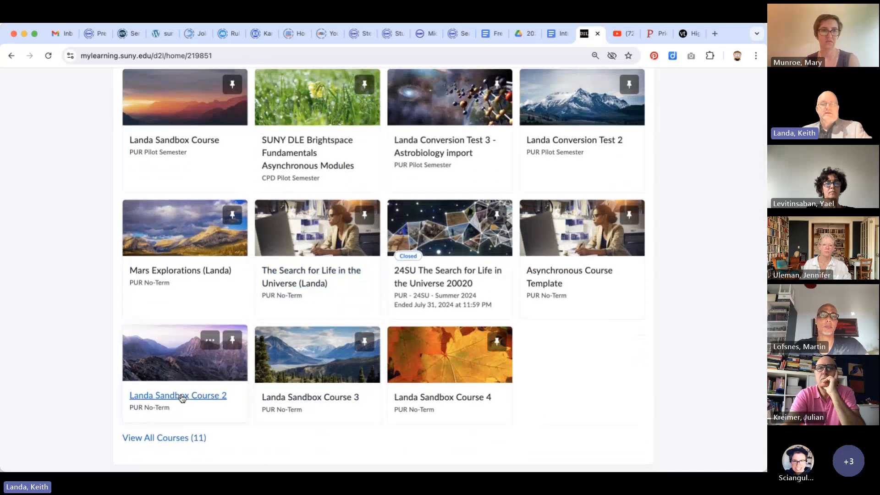
click(182, 396)
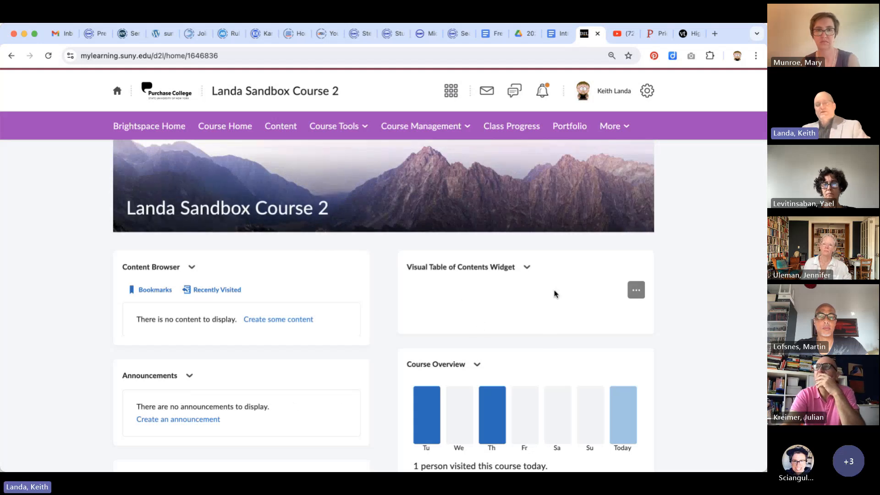
click(278, 127)
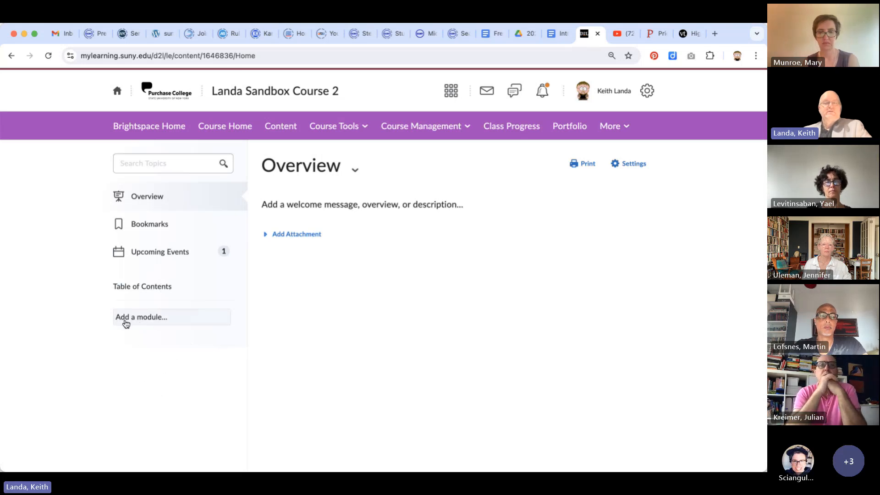
- Add a module named "Getting Started" to the sandbox course's table of contents
click(163, 321)
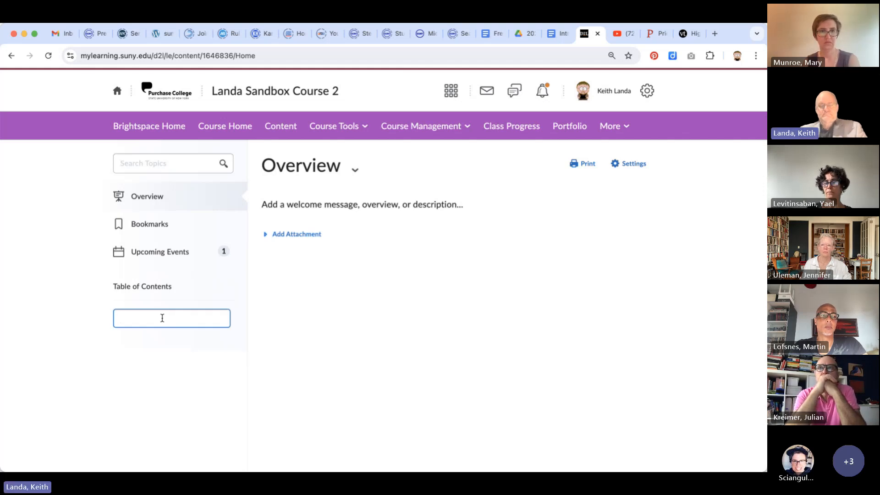
text(Ge)
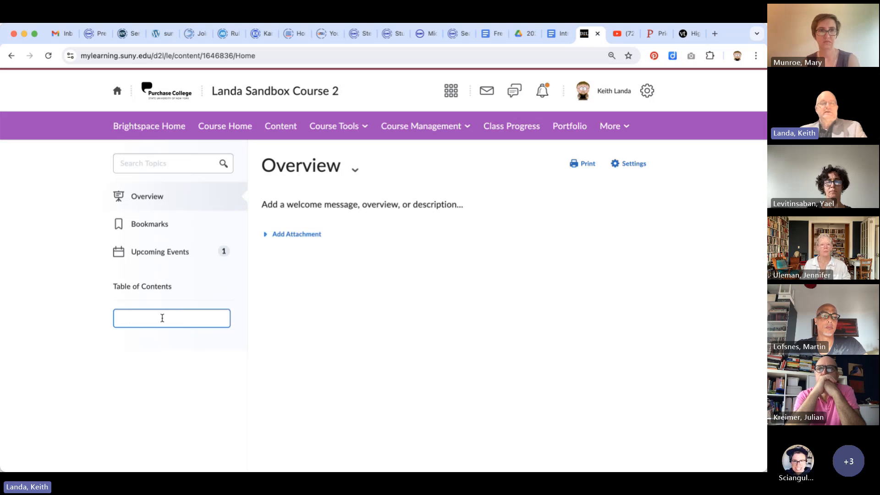
text(Getting S)
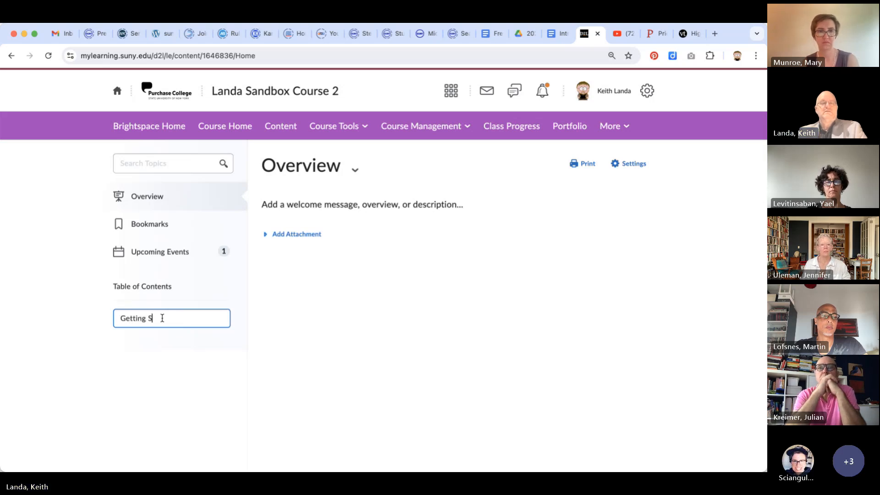
text(tarted)
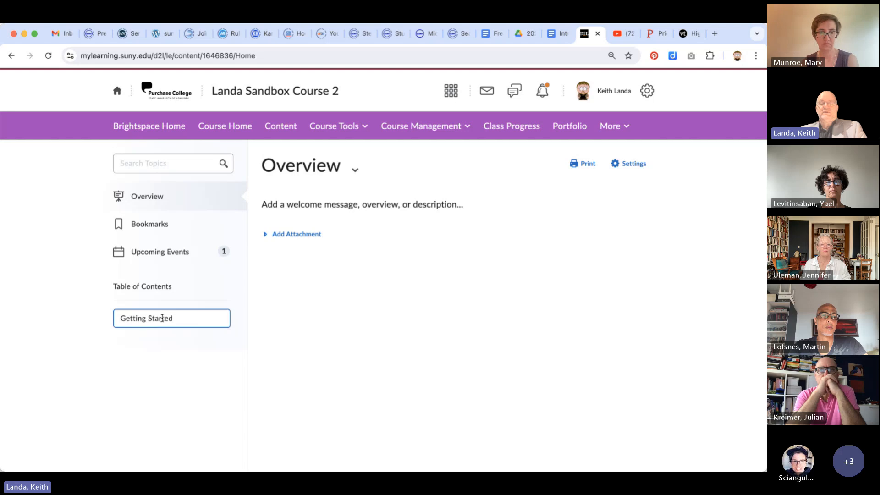
key(Return)
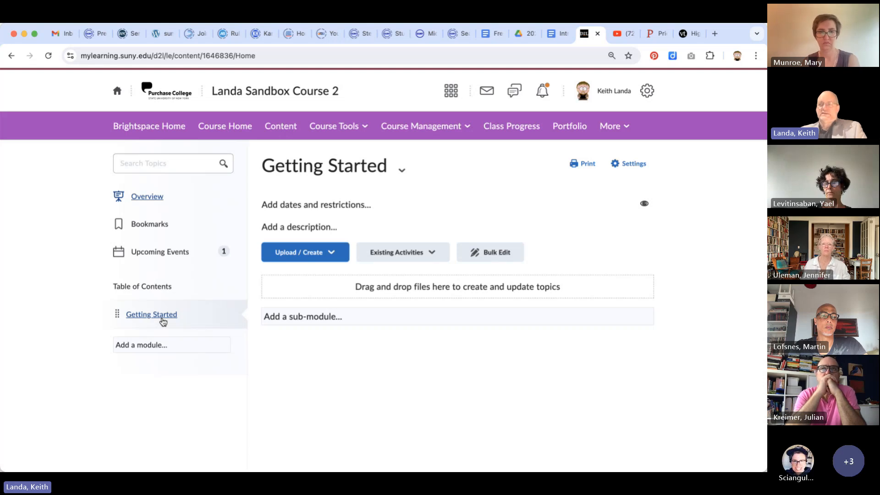
- Add a module named "Unit 1: Life on Earth" to the sandbox course's table of contents
click(146, 346)
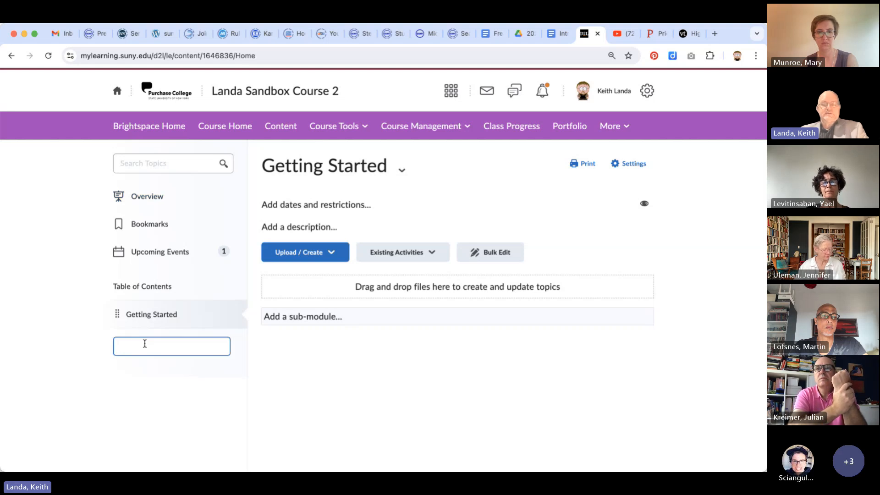
text(Unit 1)
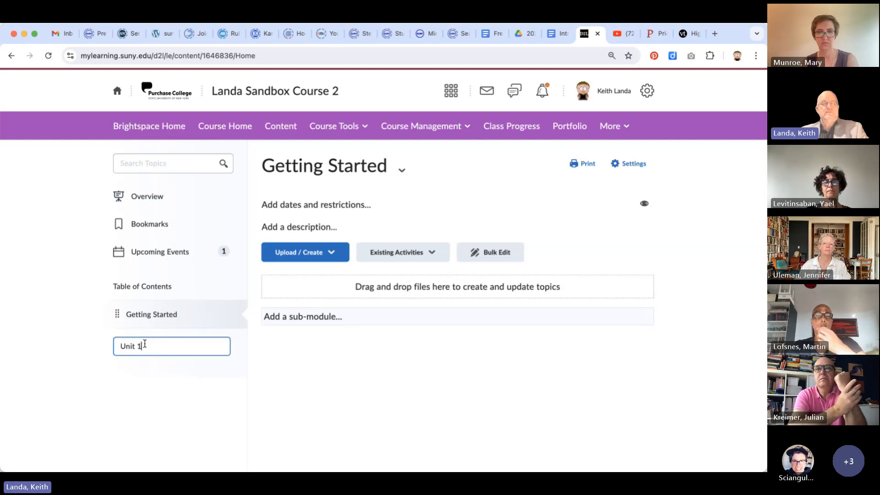
text(: Life)
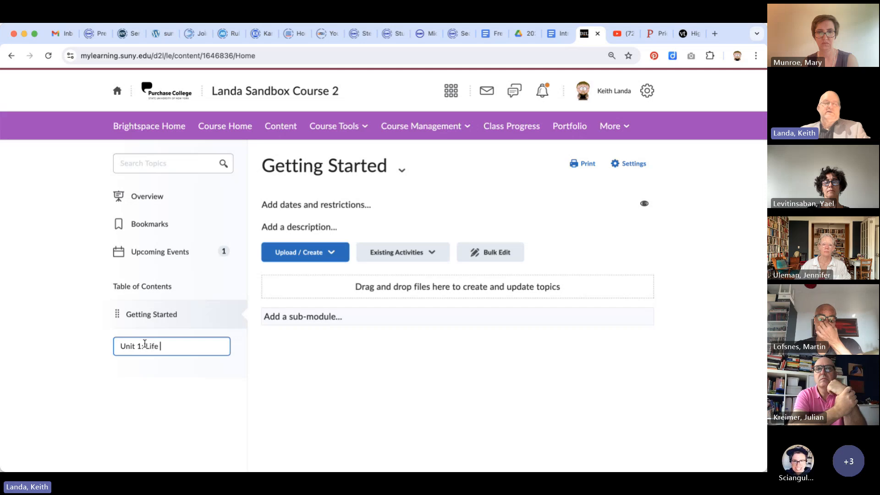
text( on Earth)
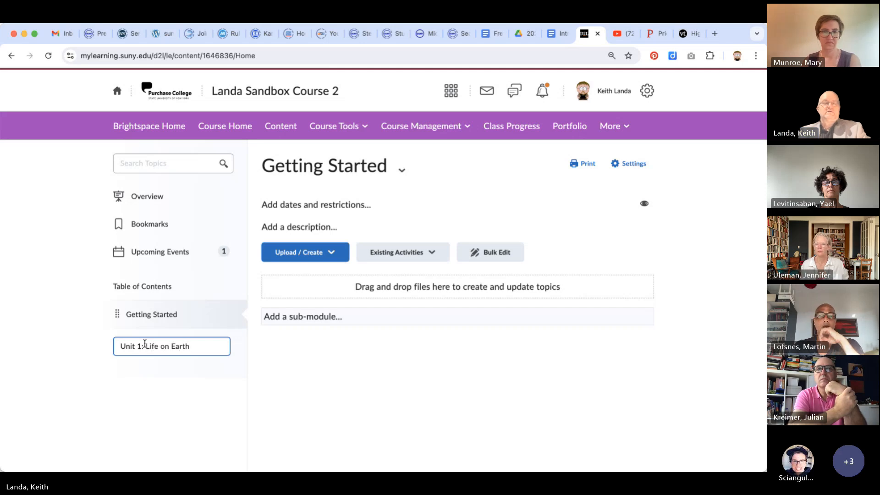
key(Return)
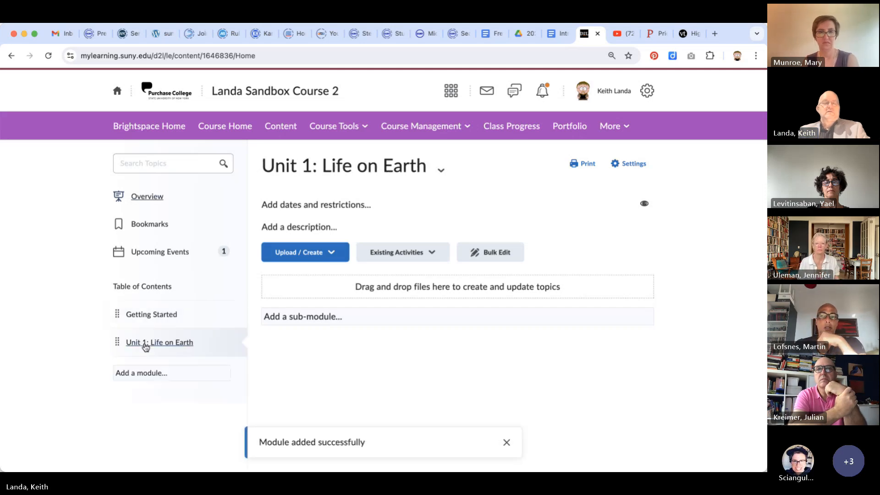
- Add a module named "Unit 2: Life in the Solar System" below Unit 1 in the table of contents
click(145, 374)
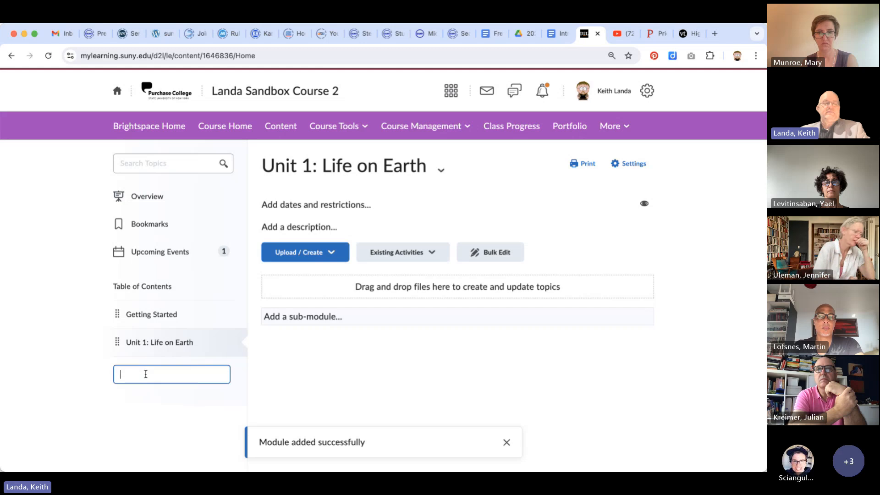
text(Unit )
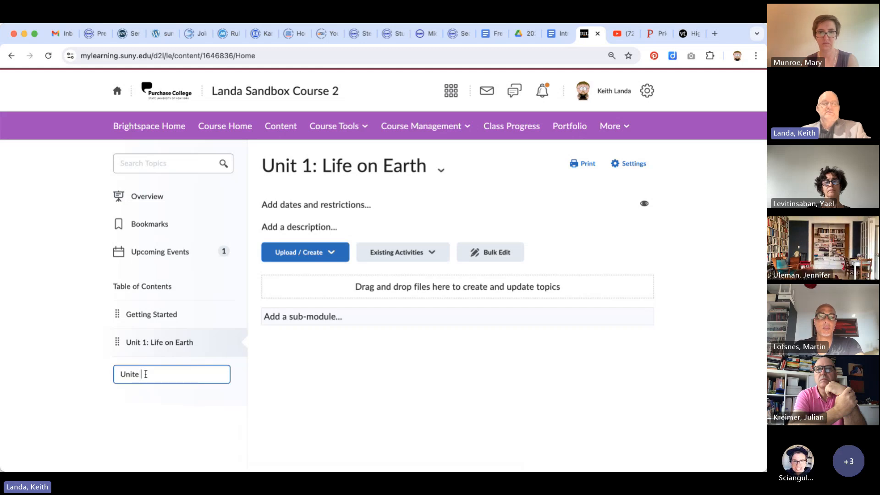
text(2:)
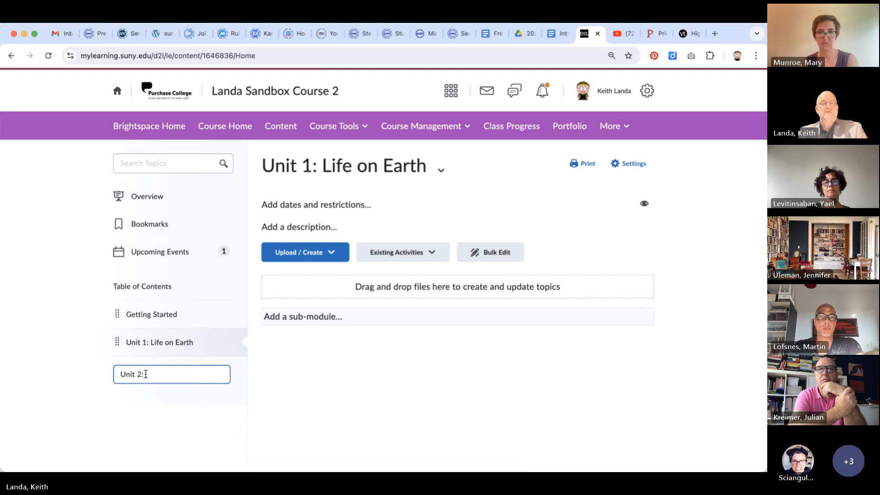
text( Life in the SO)
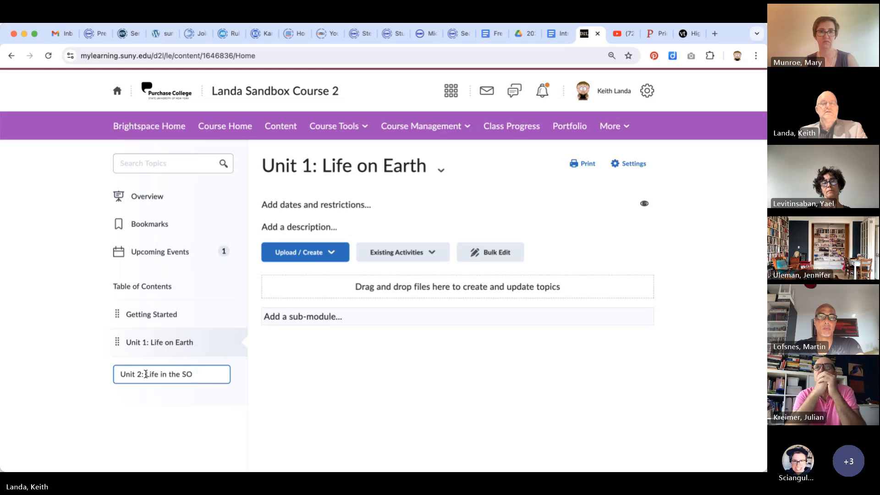
key(BackSpace)
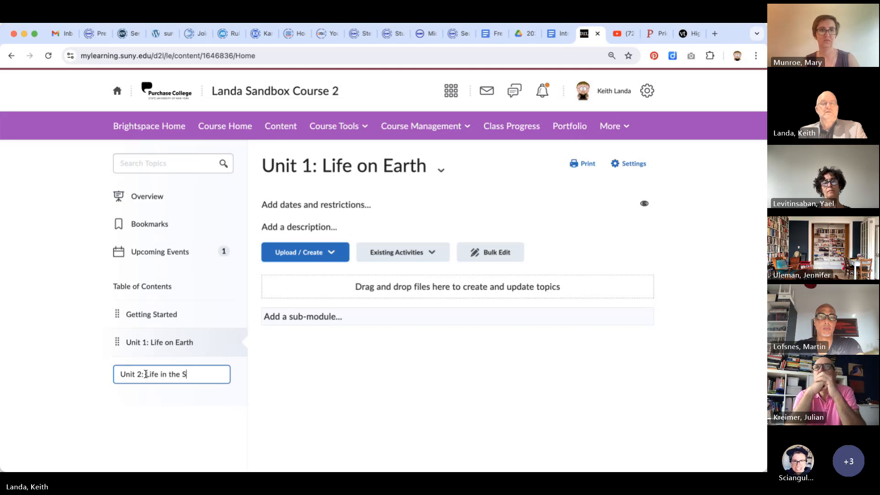
text(olar System)
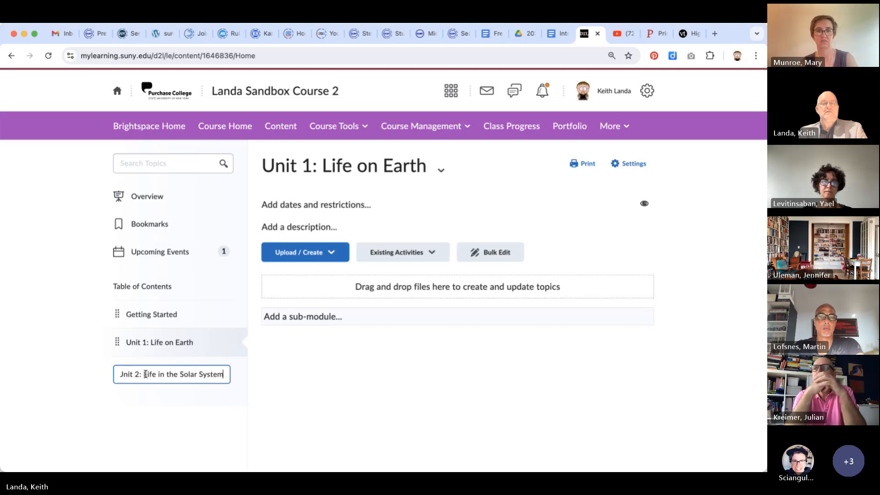
key(Return)
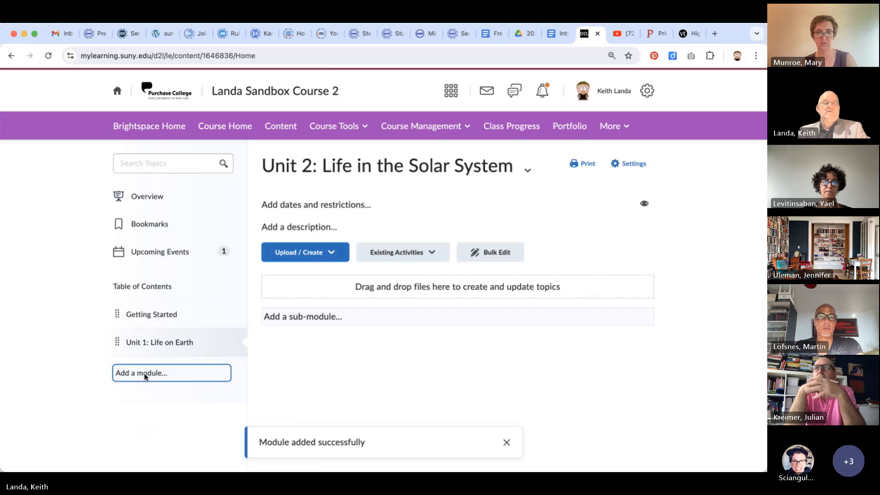
- Add a module named "Unit 3: Life beyond the solar system" below Unit 2 in the table of contents
click(138, 415)
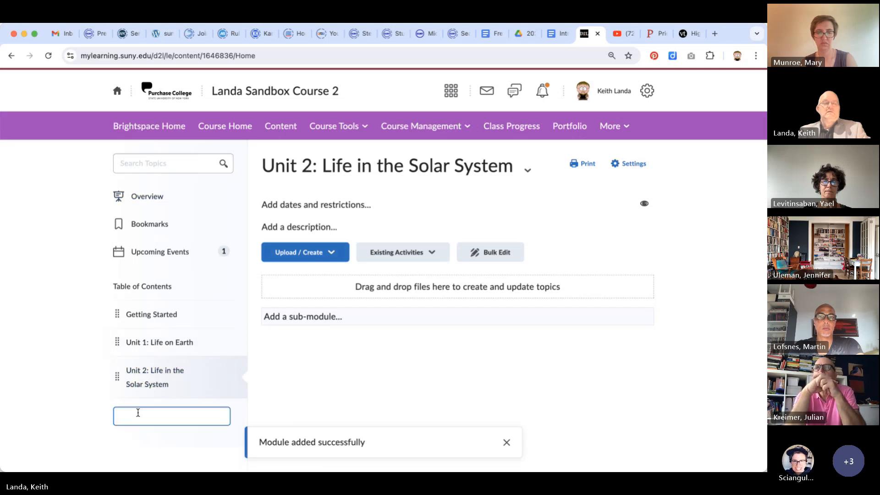
text(Unit 3: Life beyond the solar)
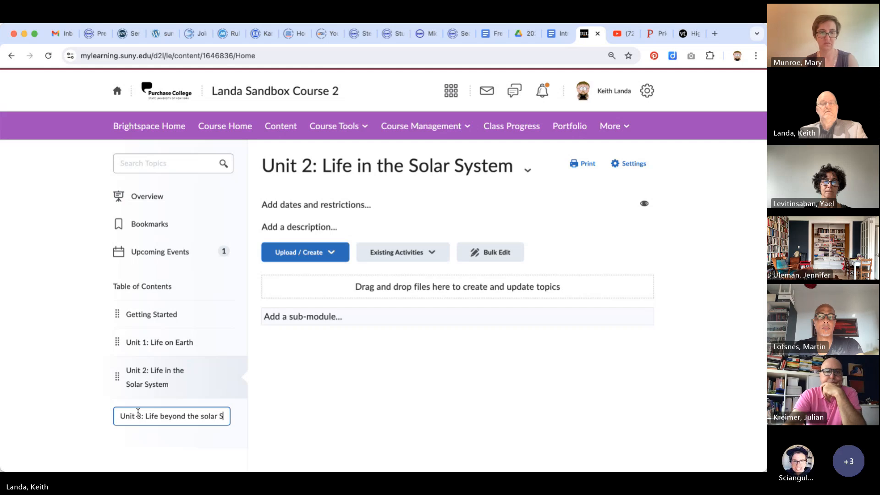
text(System)
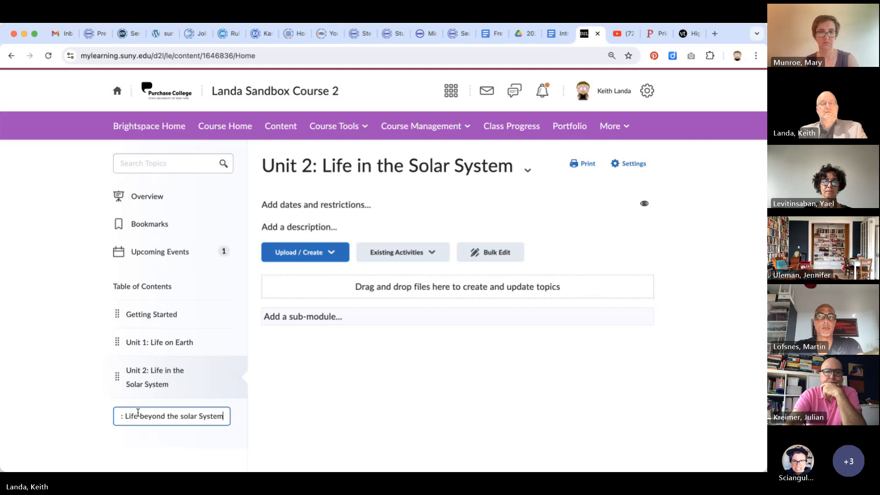
key(BackSpace)
key(BackSpace)
key(BackSpace)
key(BackSpace)
key(BackSpace)
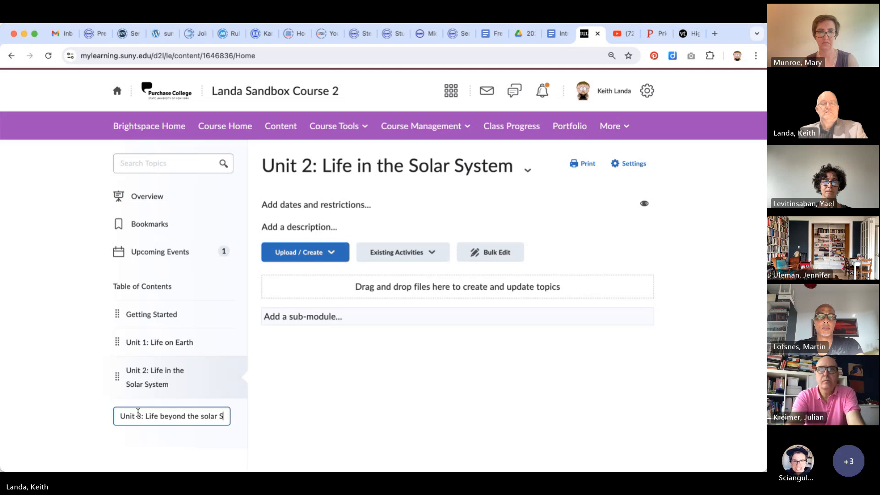
key(BackSpace)
text(system)
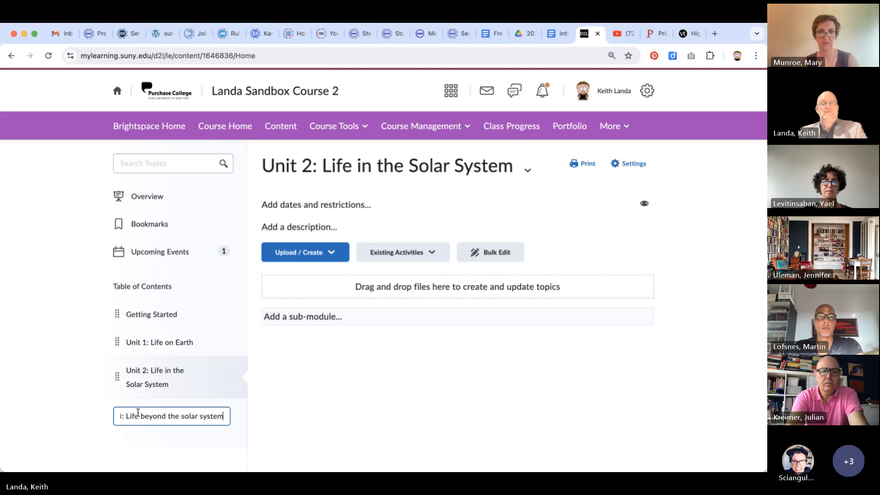
key(Return)
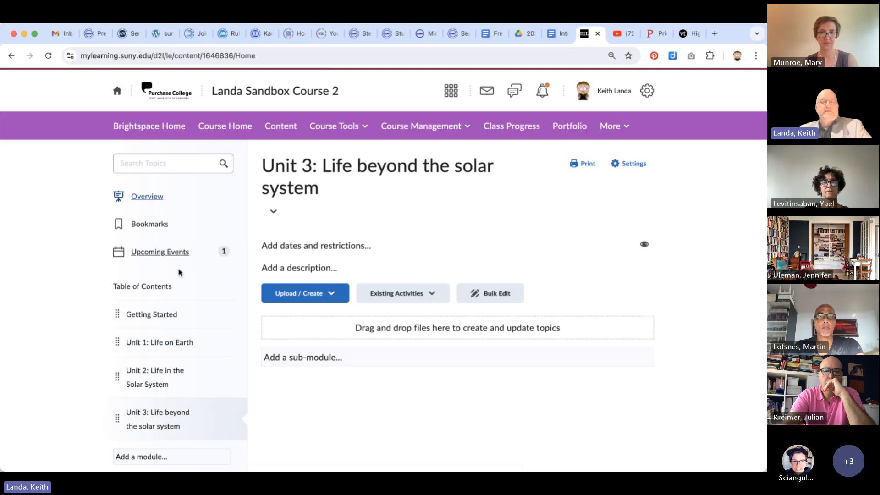
- Open the Unit 1: Life on Earth module and review its available module actions, date fields and release conditions
click(166, 342)
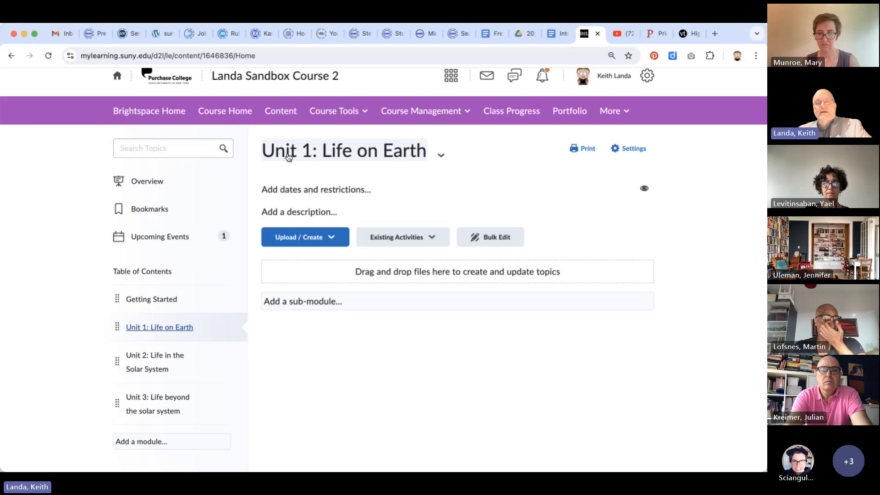
click(441, 157)
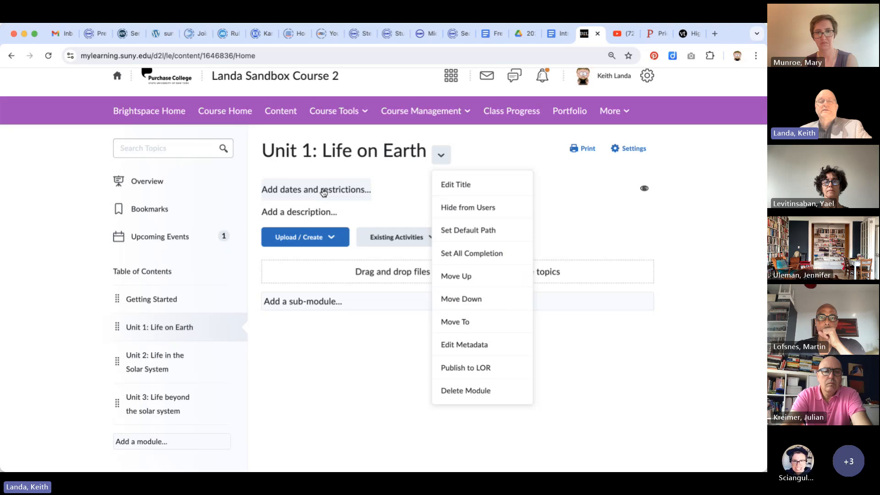
click(340, 354)
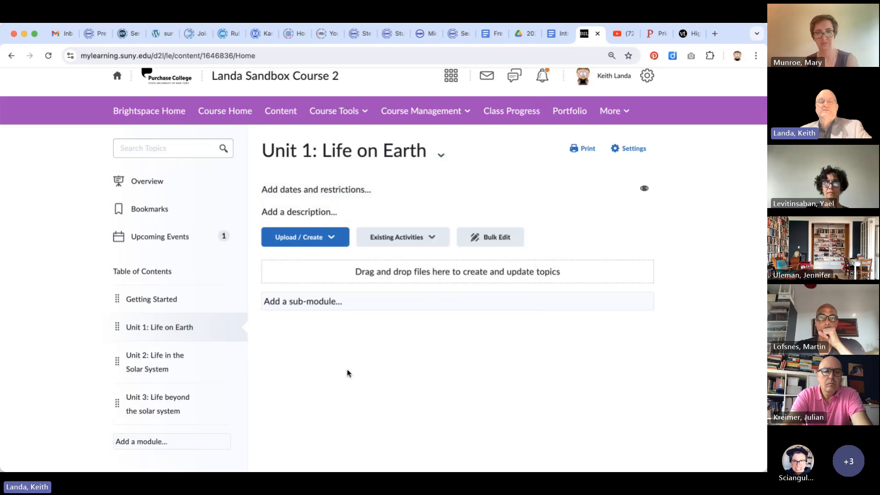
click(325, 188)
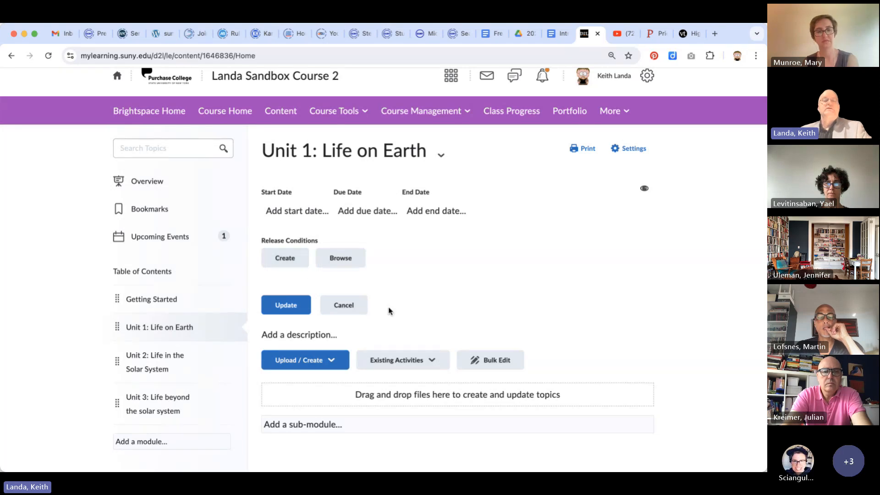
scroll(400, 316, down, 1)
scroll(400, 315, up, 1)
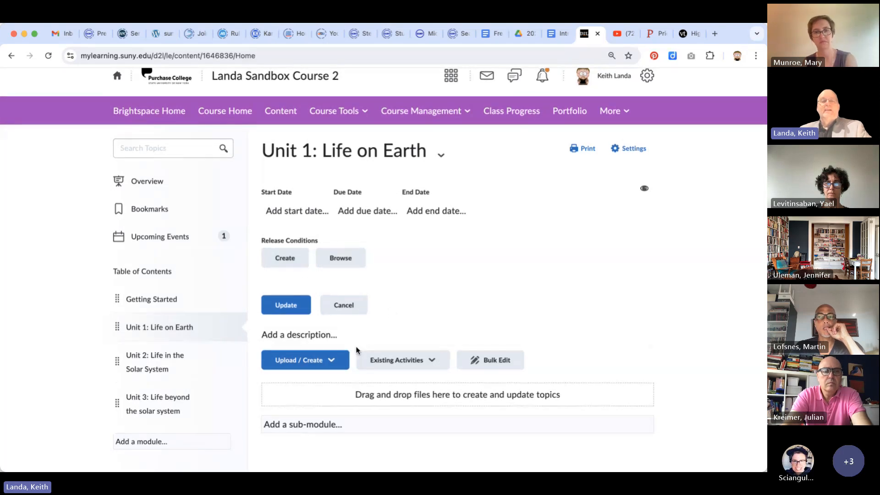
- Start a description for the Unit 1 module with the text "Welcome to the first unit."
click(310, 337)
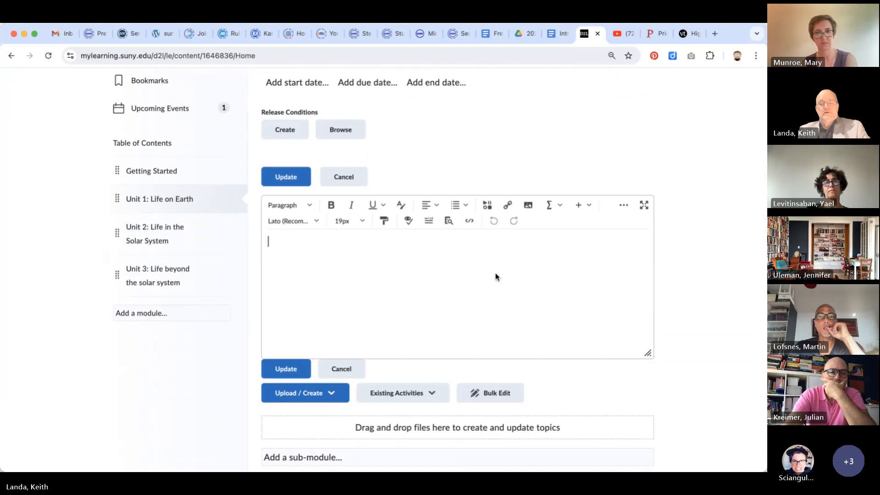
text(Welcome )
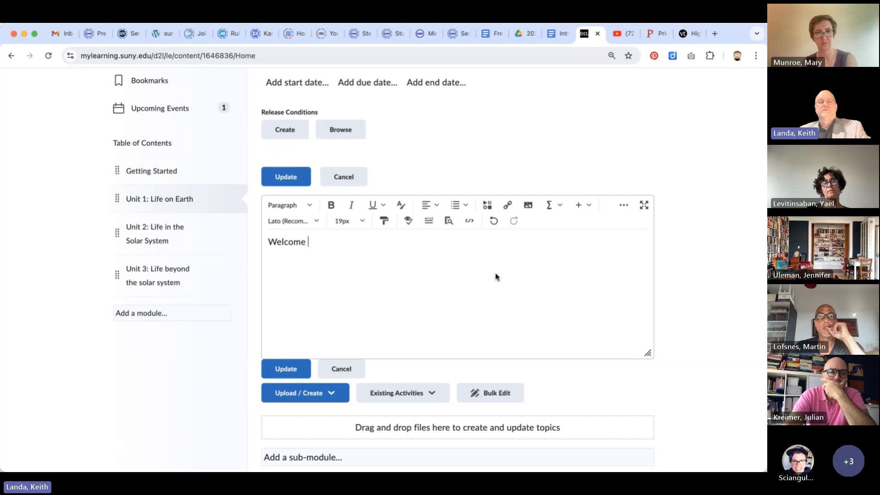
text(to the first)
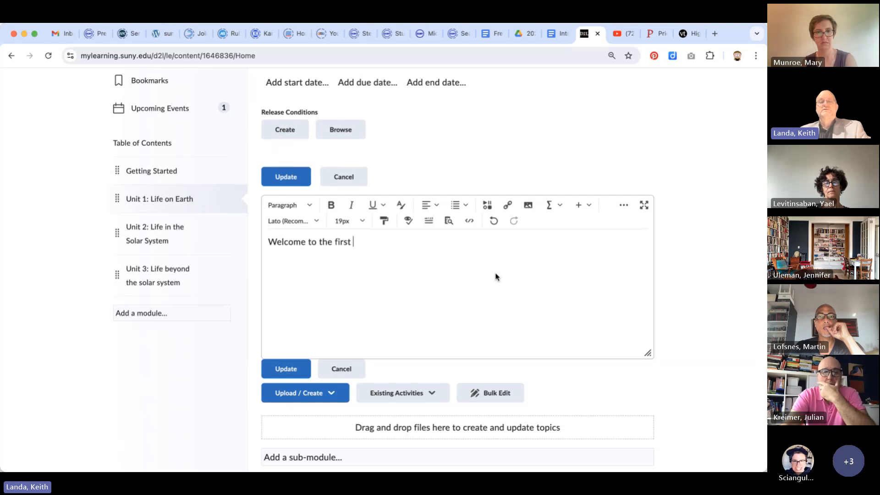
text( y)
key(BackSpace)
text(unit)
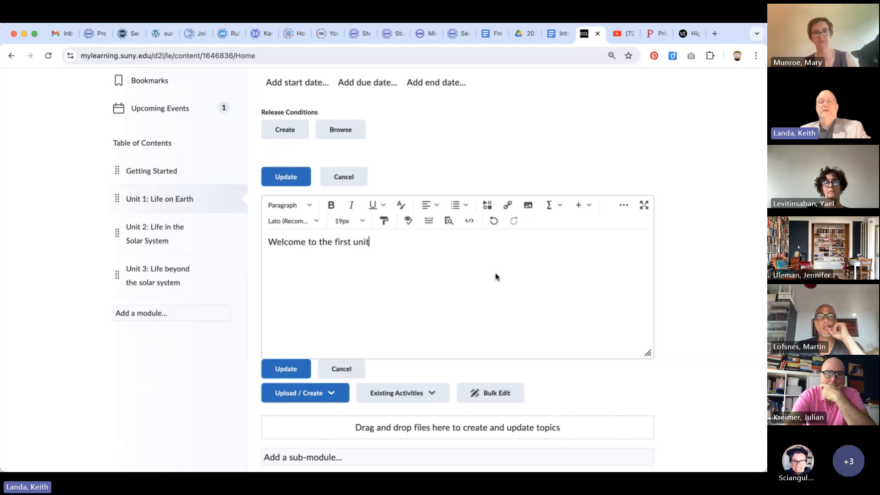
text(.)
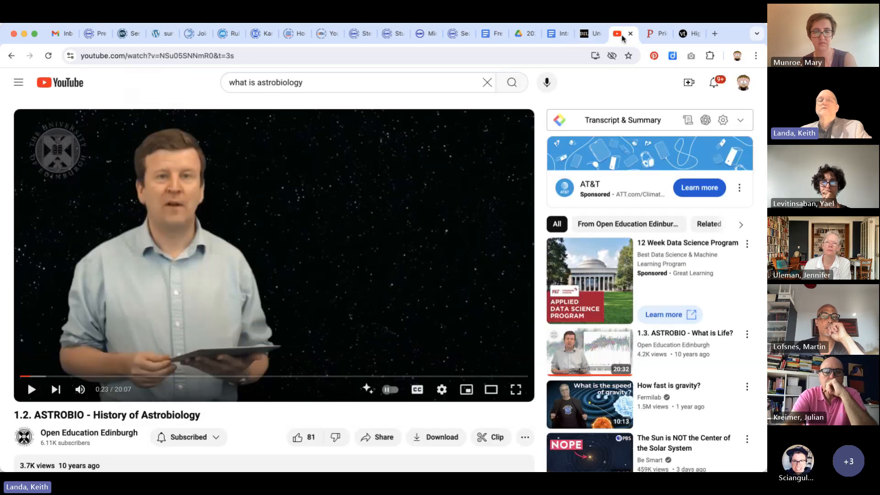
- Switch to YouTube and copy the full embed code of the video "1.2. ASTROBIO - History of Astrobiology"
click(623, 34)
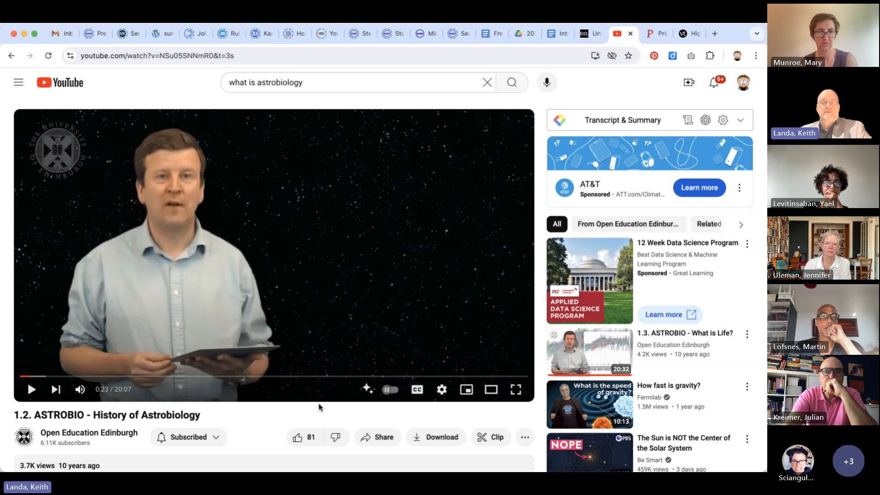
click(386, 438)
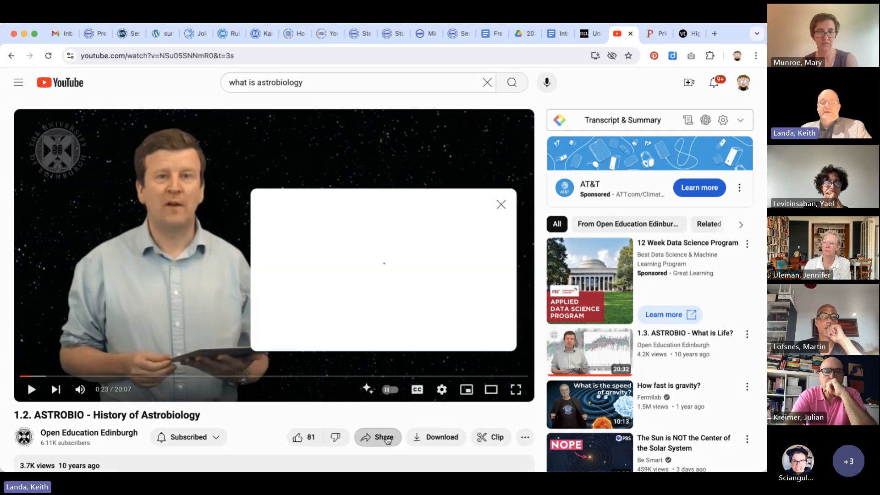
click(279, 275)
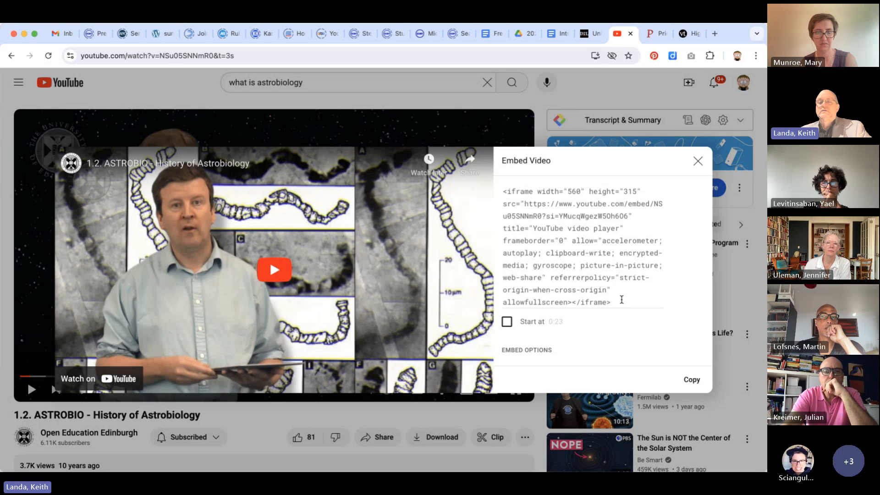
drag(622, 300, 503, 174)
key(super+c)
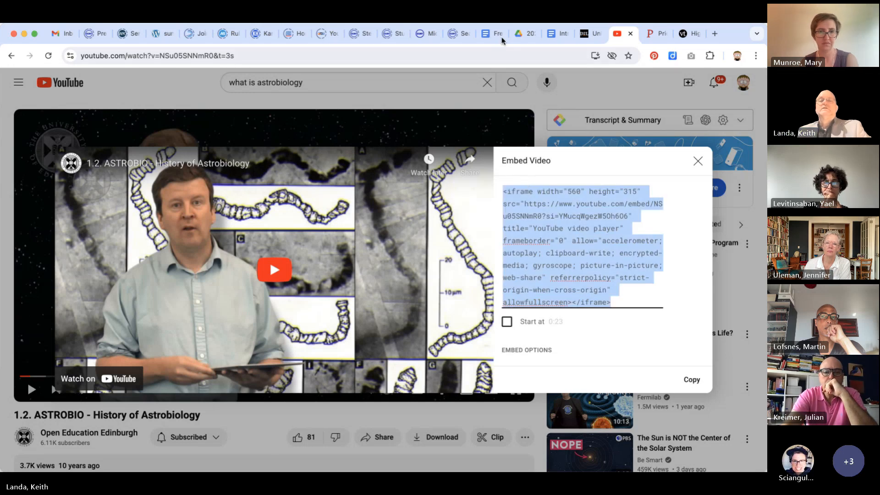
- Return to Brightspace, paste the copied YouTube embed code into the source code below the Unit 1 welcome line, and save the description
click(590, 35)
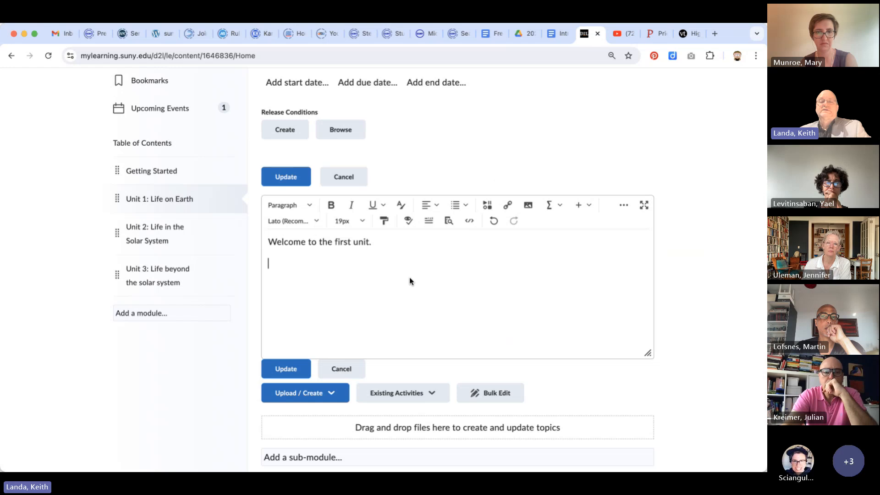
click(470, 221)
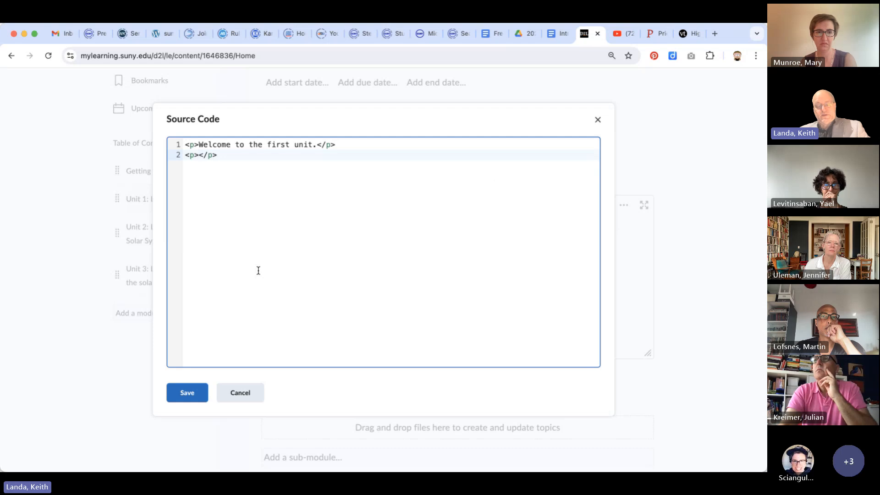
key(super+v)
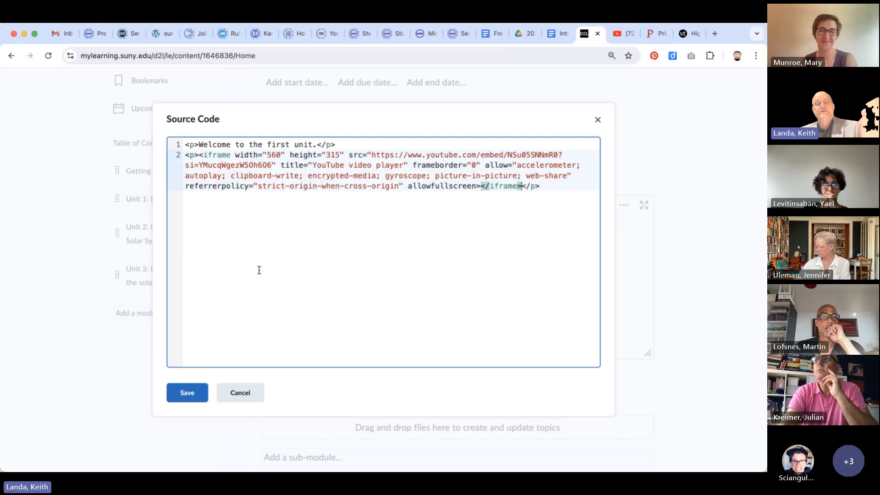
click(187, 391)
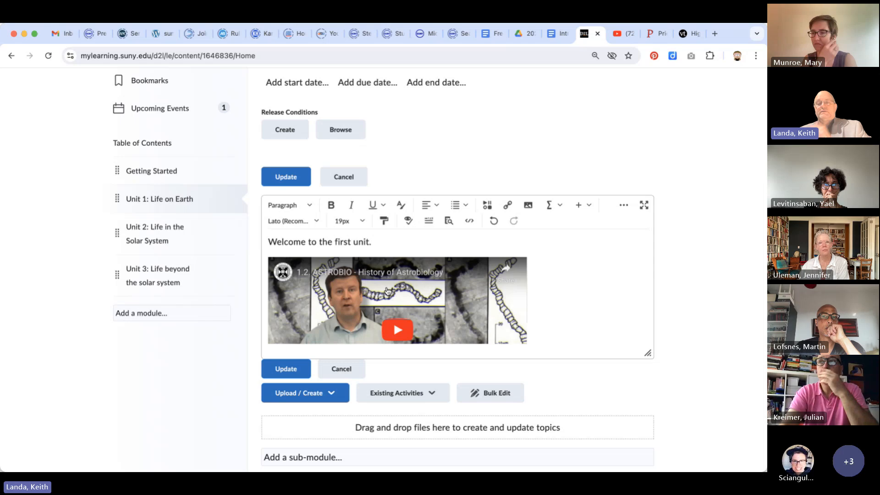
scroll(387, 292, down, 2)
scroll(387, 291, up, 2)
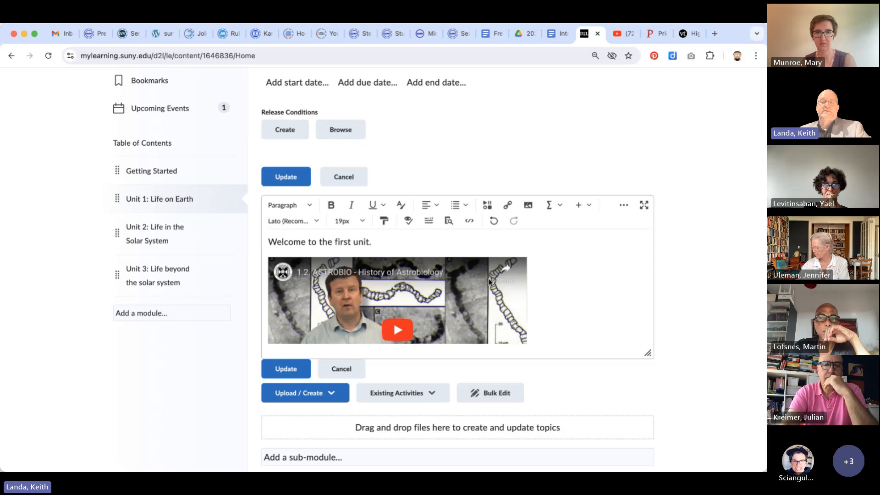
click(287, 369)
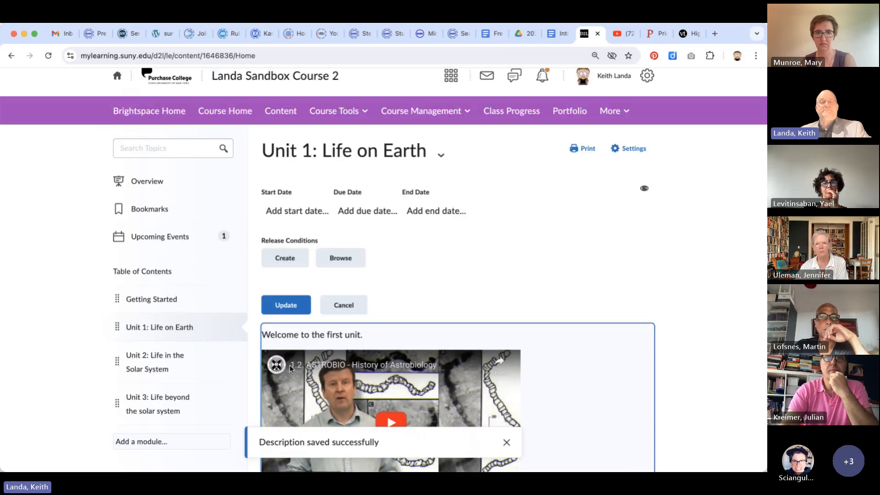
- Open Unit 2, return to Unit 1: Life on Earth, and review its page with the welcome text and embedded video
click(139, 358)
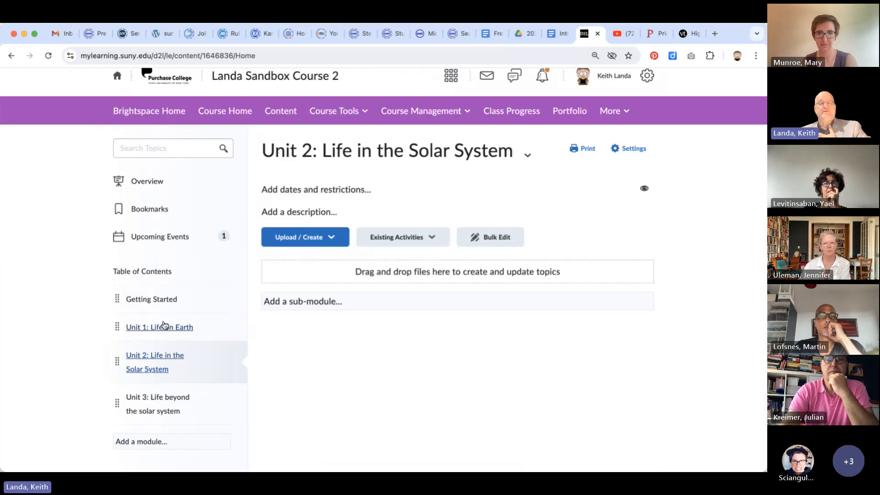
click(165, 328)
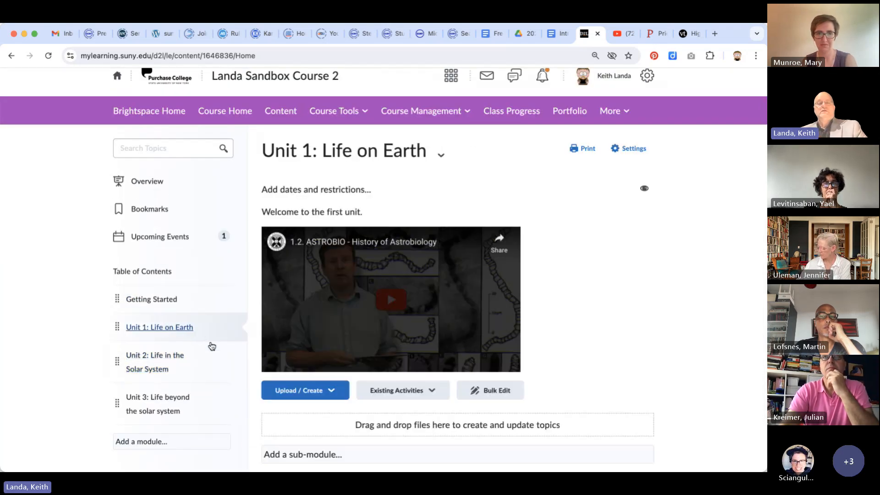
scroll(211, 346, down, 1)
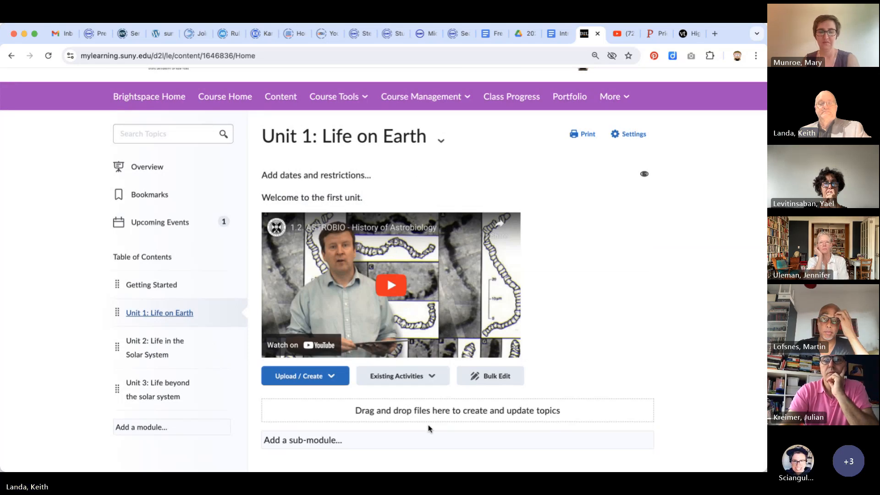
scroll(430, 428, up, 1)
scroll(430, 428, up, 1)
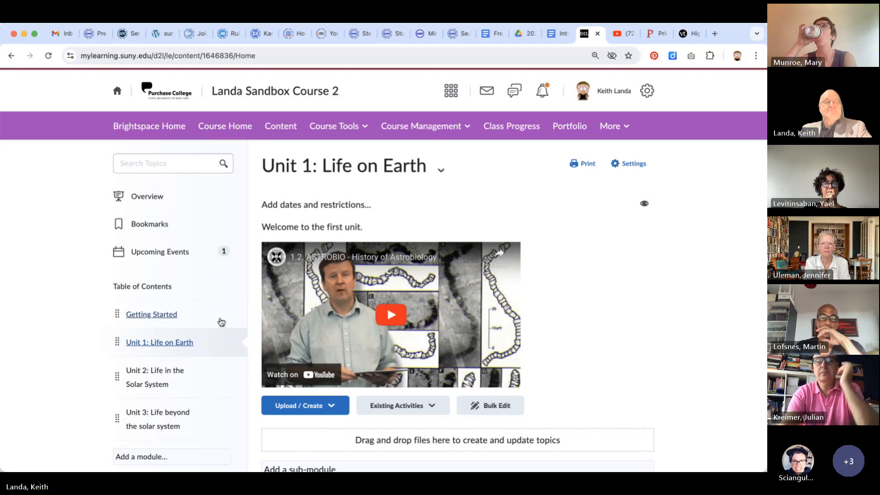
scroll(221, 323, down, 1)
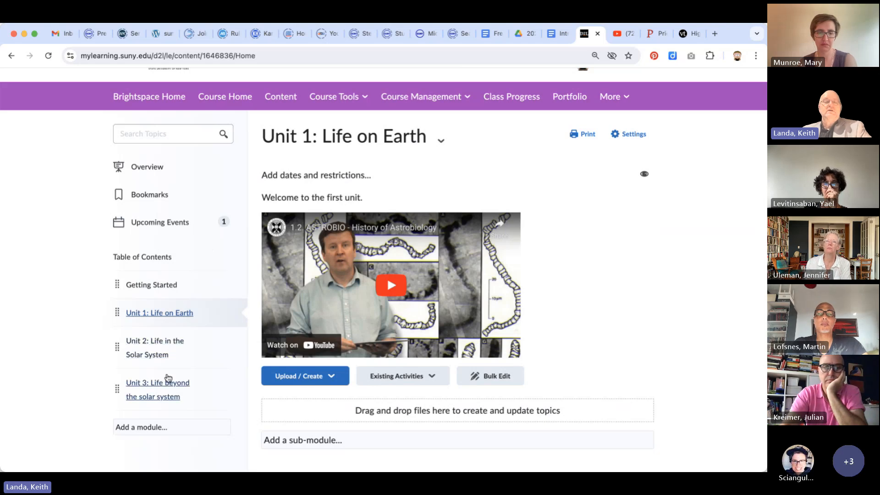
- Show the available actions for the Unit 1 module and move Unit 3 above Unit 2 in the table of contents
click(441, 141)
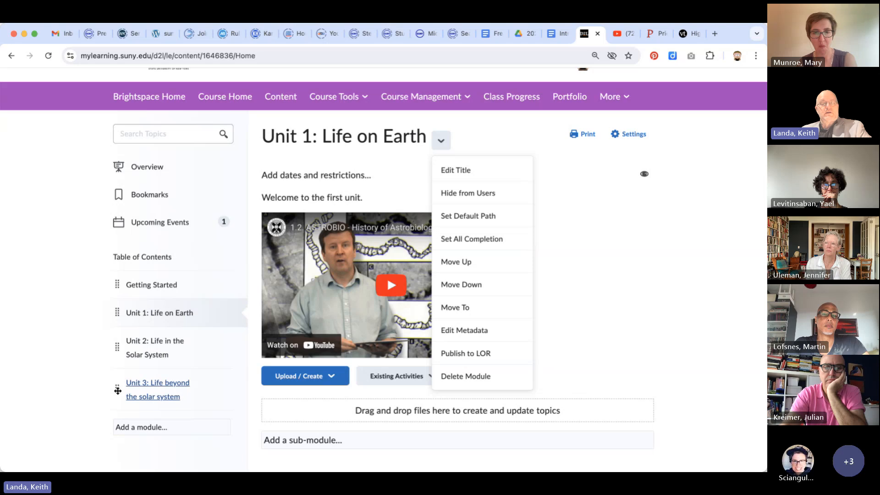
drag(118, 391, 92, 385)
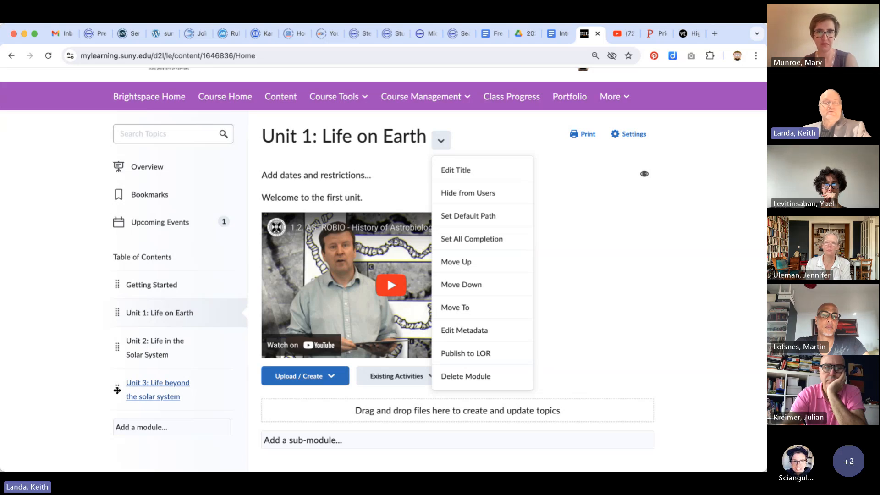
drag(117, 390, 110, 334)
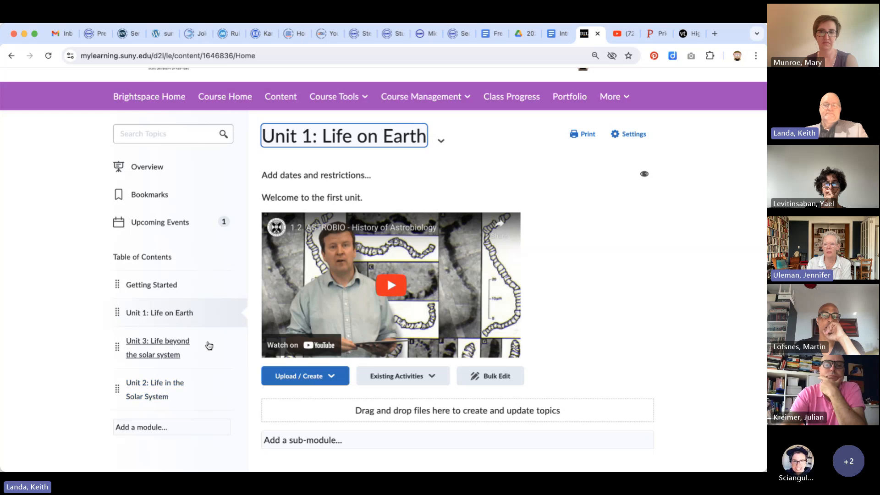
- View the Getting Started module, review the module order in the course home widgets, and open Unit 1 from the Visual Table of Contents
click(165, 287)
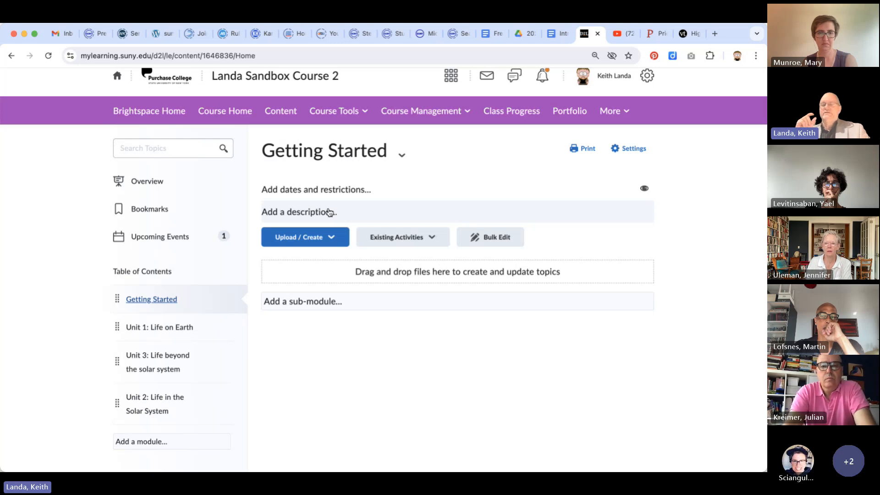
click(227, 113)
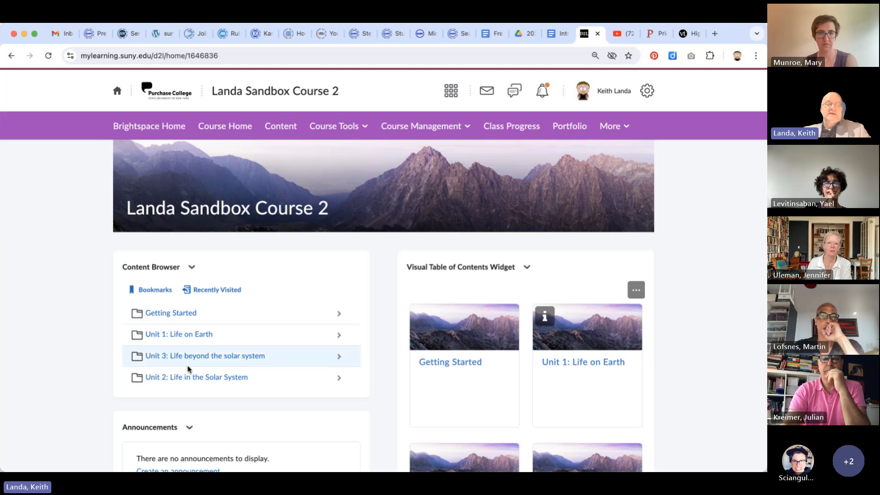
scroll(369, 374, down, 3)
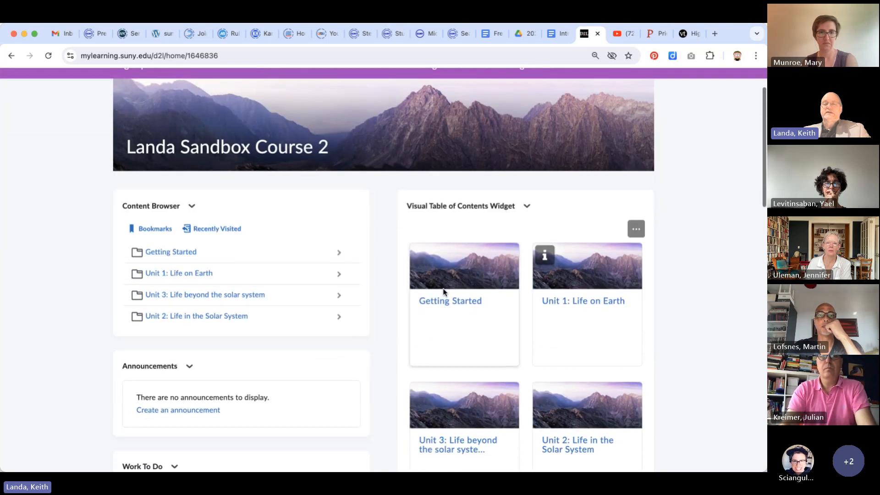
scroll(475, 377, down, 3)
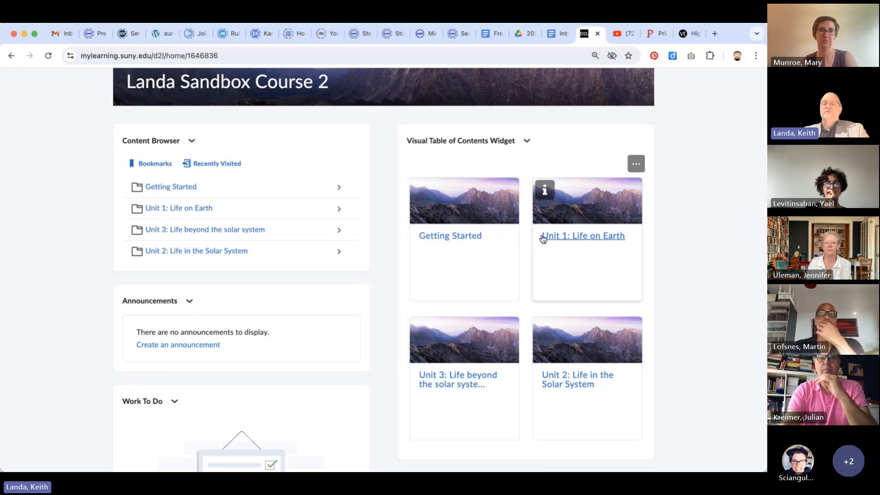
click(566, 238)
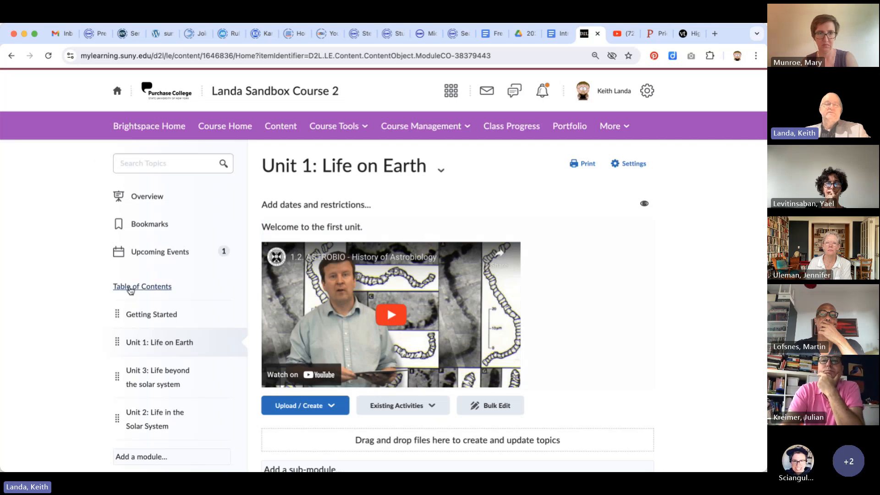
- Open the Getting Started module, and search Google Images for "getting started" in a new browser tab
click(152, 314)
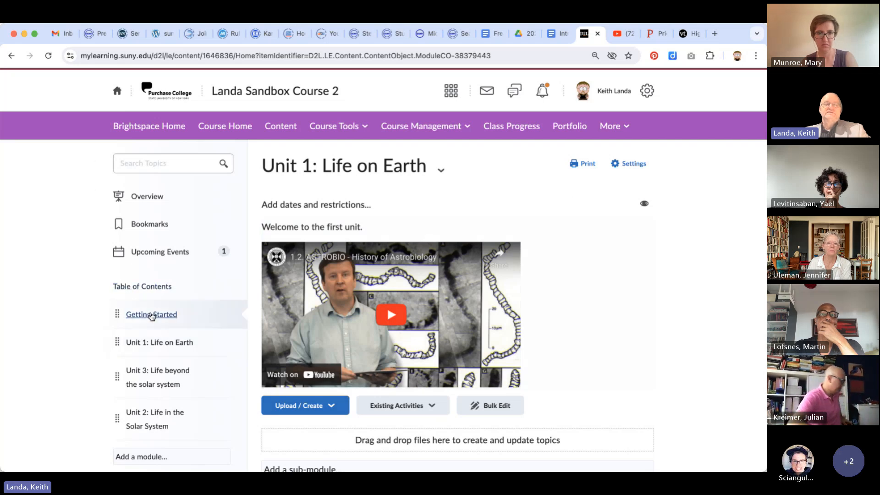
click(714, 34)
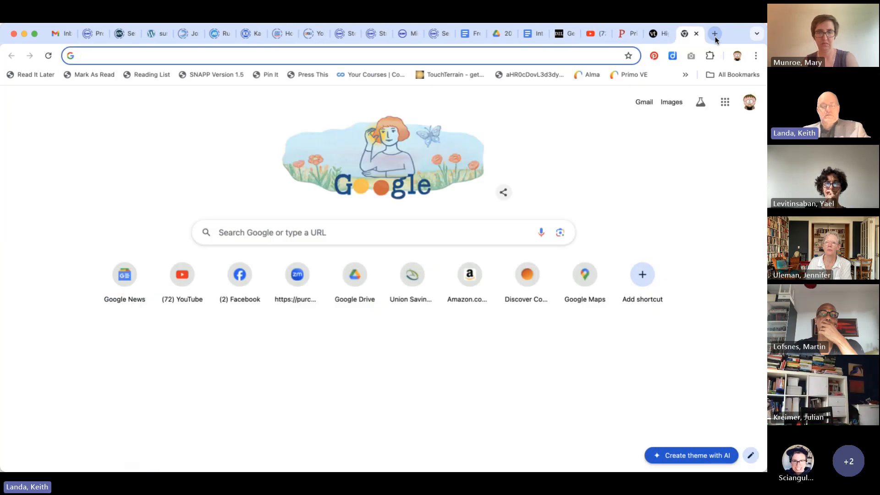
text(imag)
key(Return)
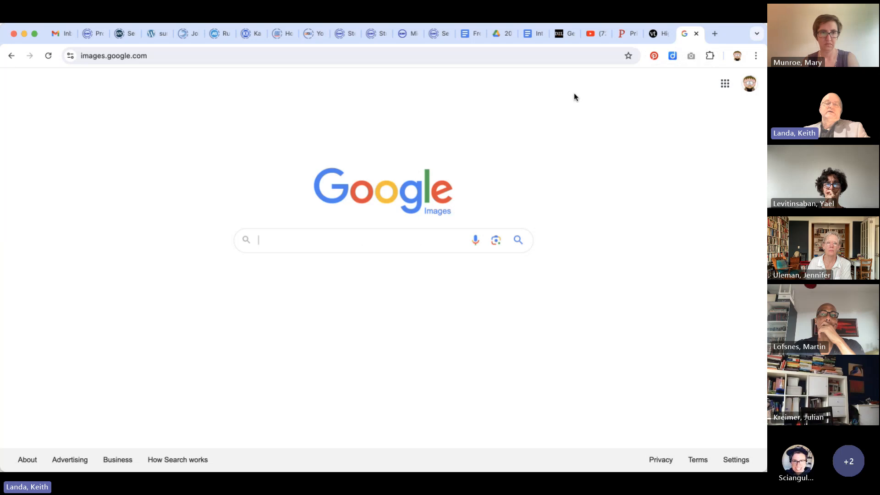
text(getting s)
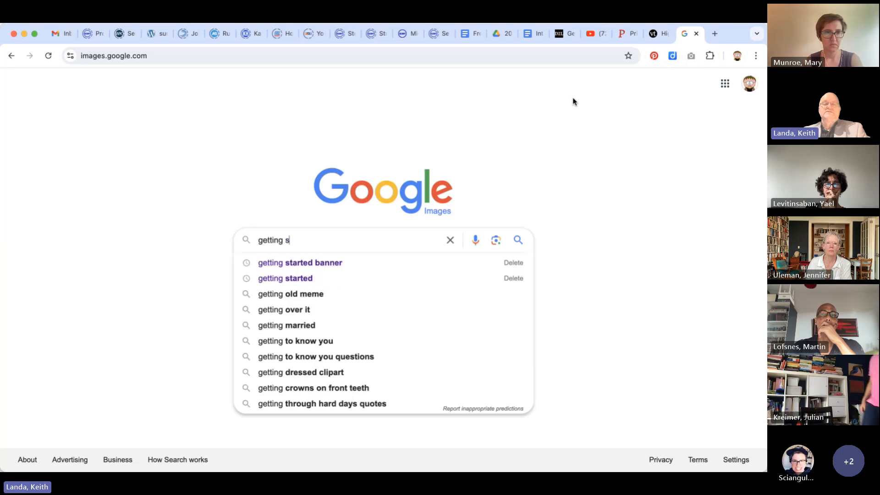
text(tarted)
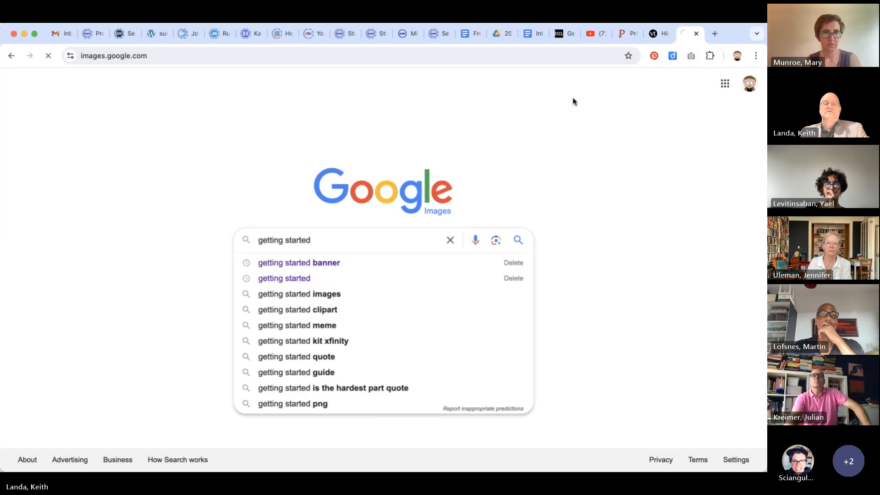
key(Return)
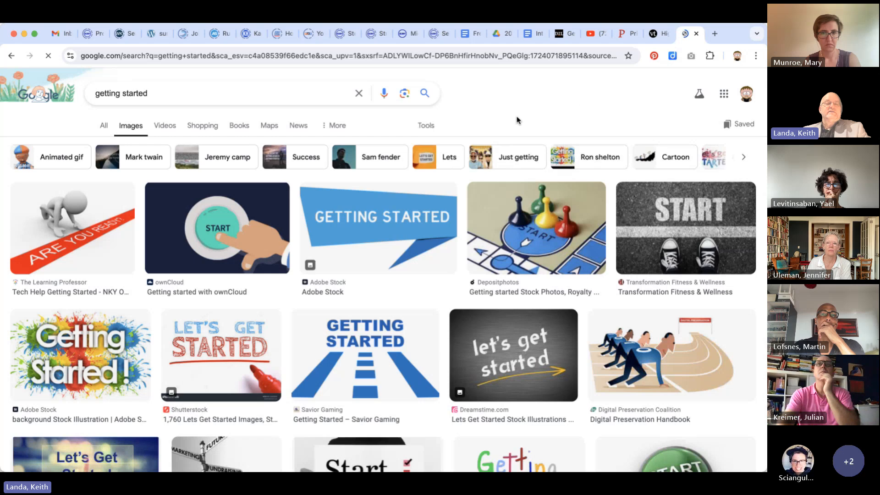
- Visit the Adobe Stock page of the blue "Getting Started" banner result and open the megaphone "GETTING STARTED" image in its own browser tab
click(394, 224)
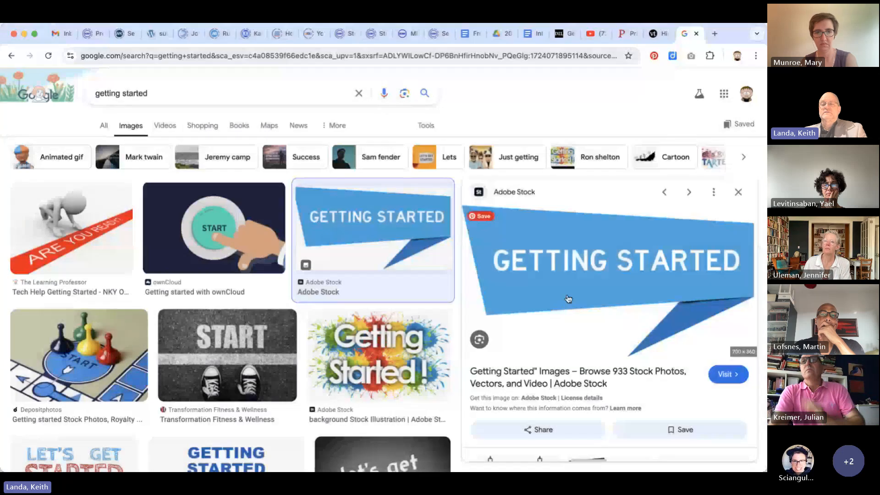
click(564, 288)
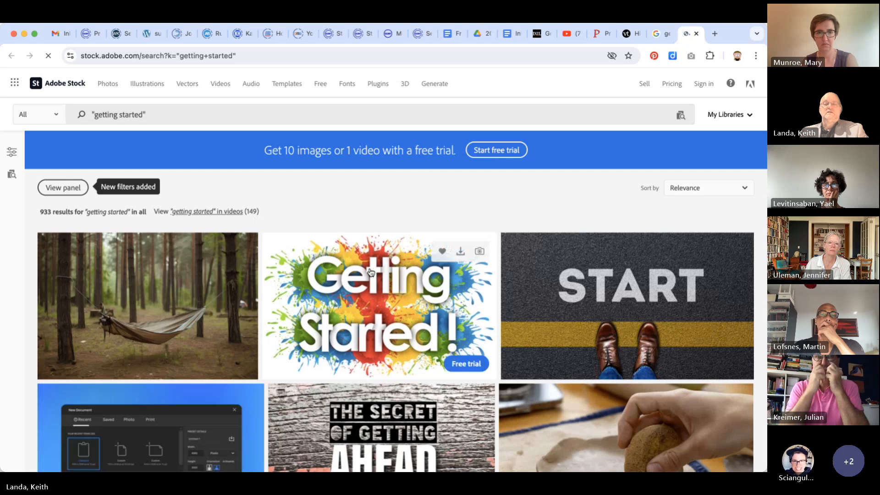
scroll(372, 272, down, 5)
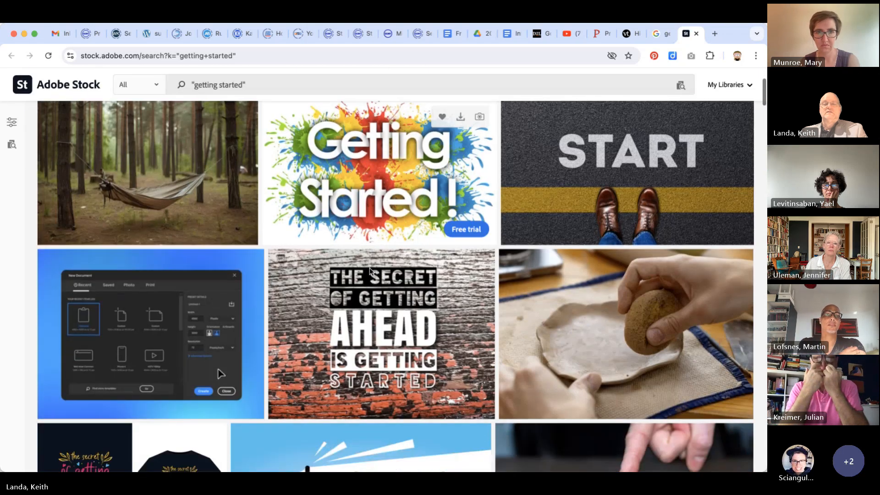
scroll(371, 271, up, 3)
scroll(371, 270, down, 5)
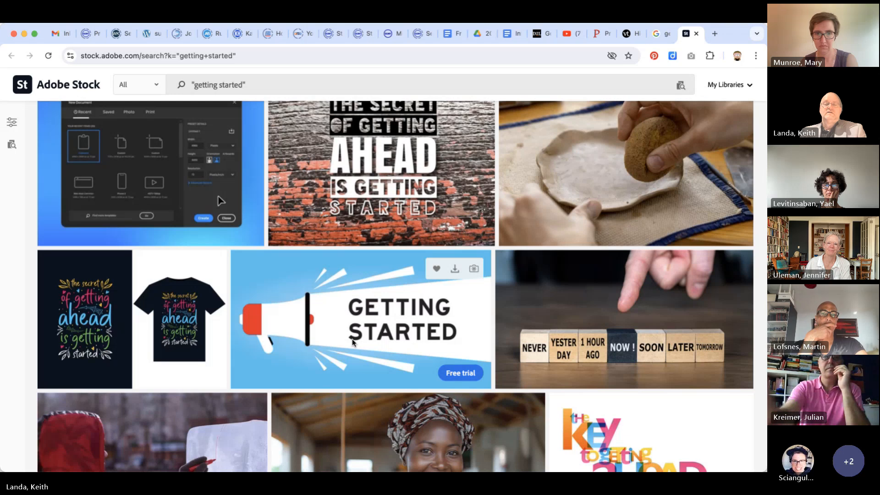
super+click(409, 386)
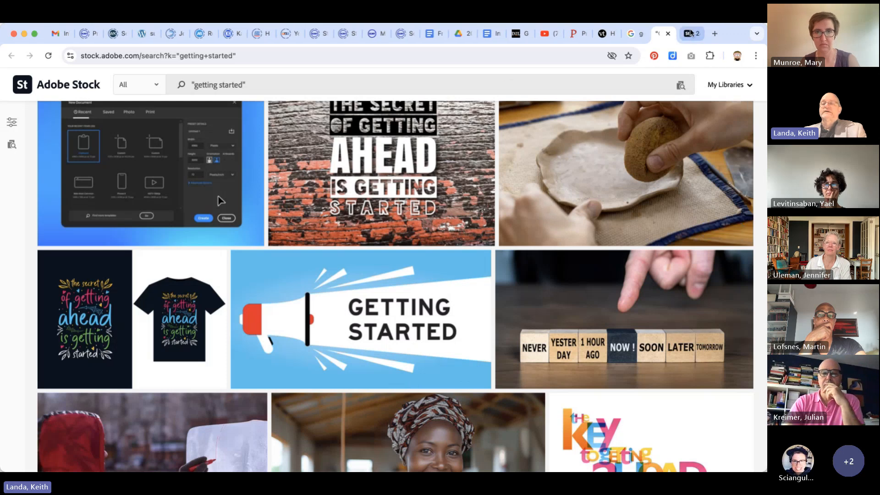
click(691, 33)
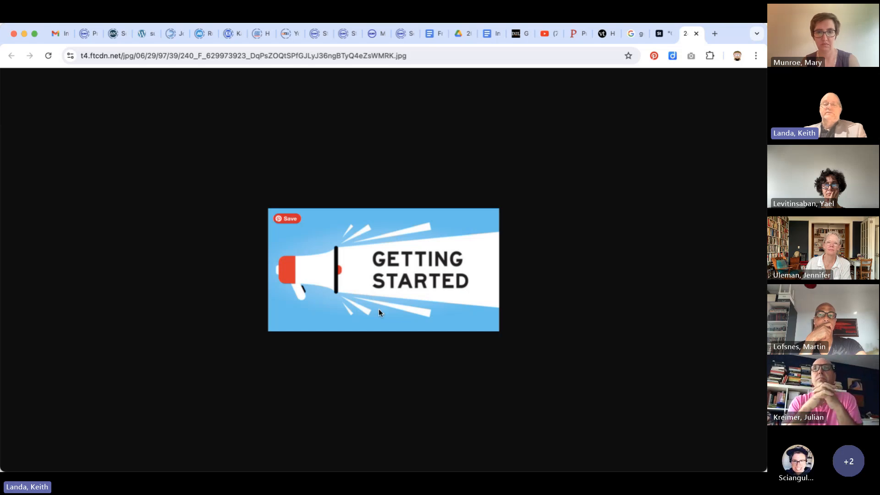
- Save the megaphone "GETTING STARTED" image to the computer, close the image search tabs, and return to the Getting Started module in Brightspace
key(super+s)
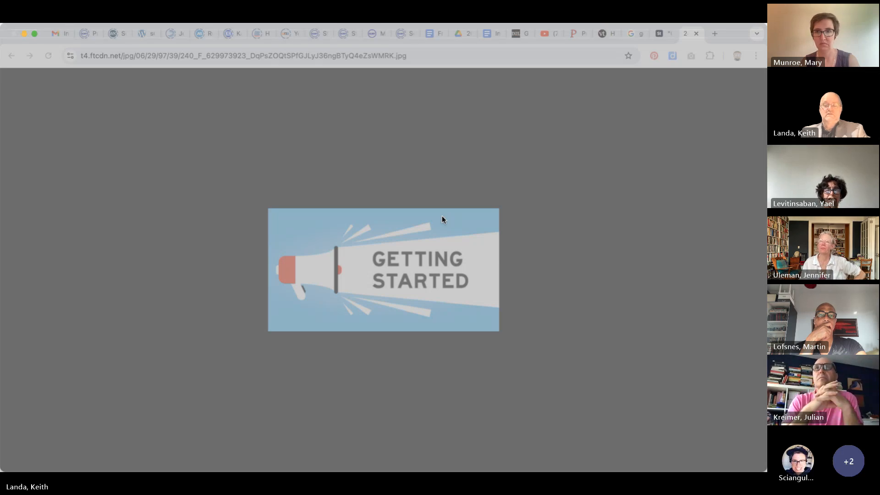
key(Return)
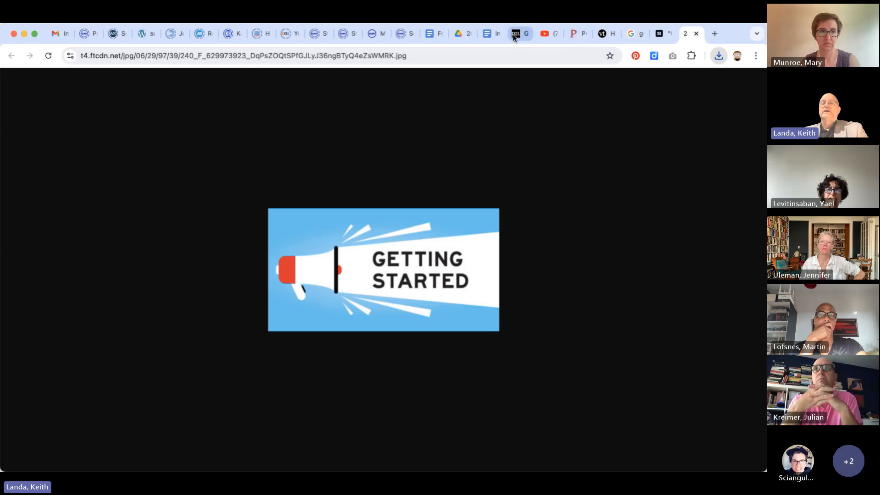
click(696, 33)
click(697, 34)
key(super+w)
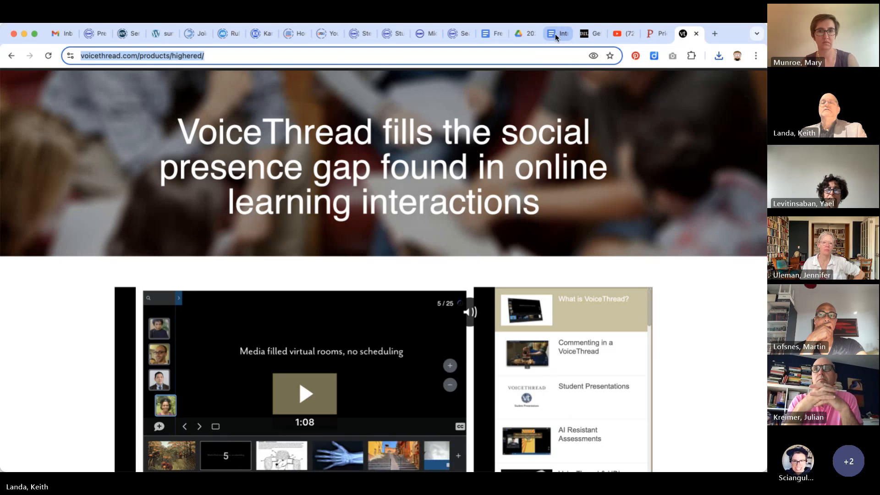
click(589, 34)
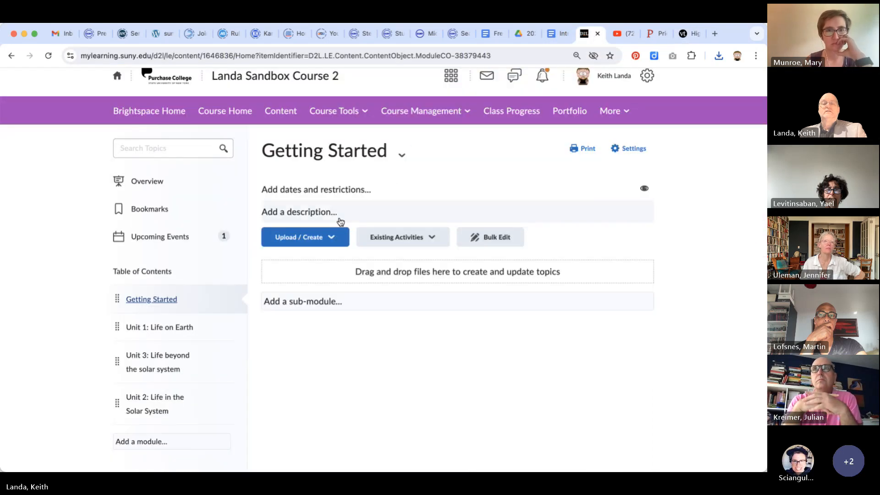
- Add the image getting started.jpg from the computer to the Getting Started module's description
click(326, 219)
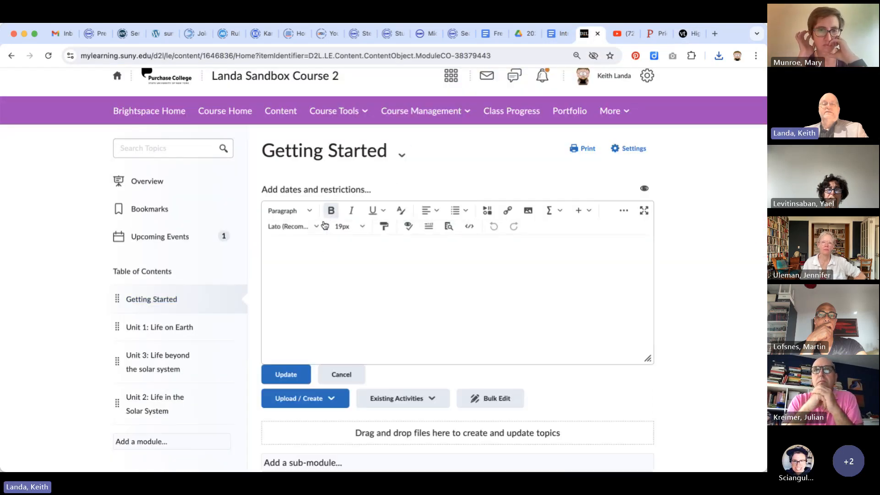
click(528, 211)
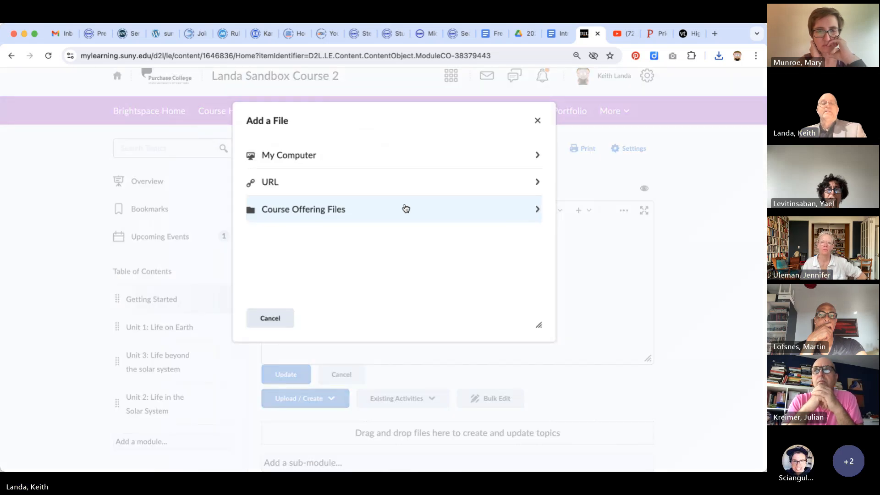
click(338, 157)
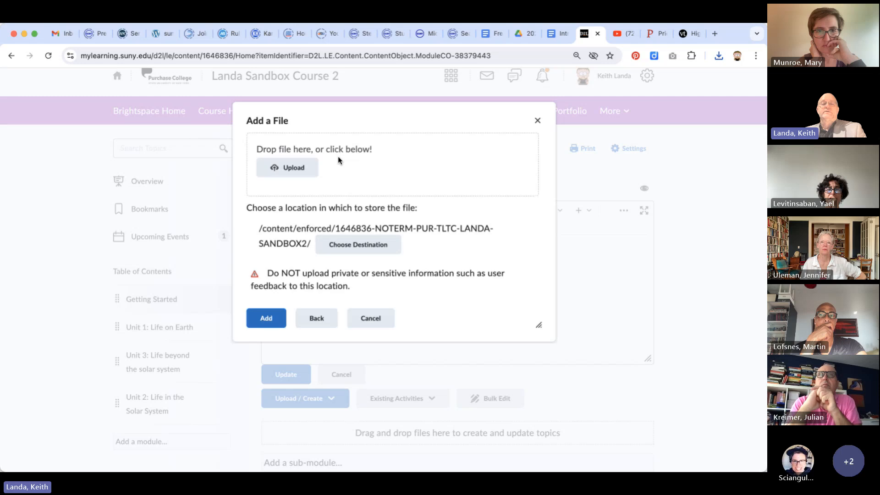
click(290, 167)
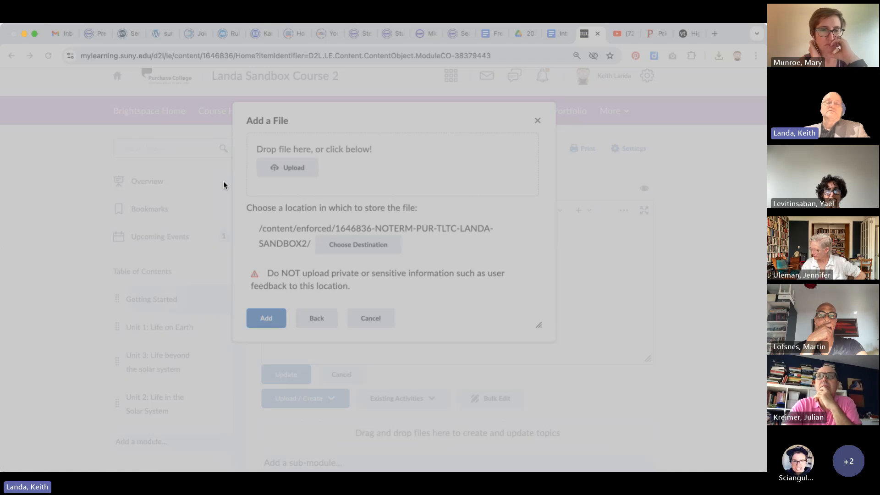
double_click(297, 187)
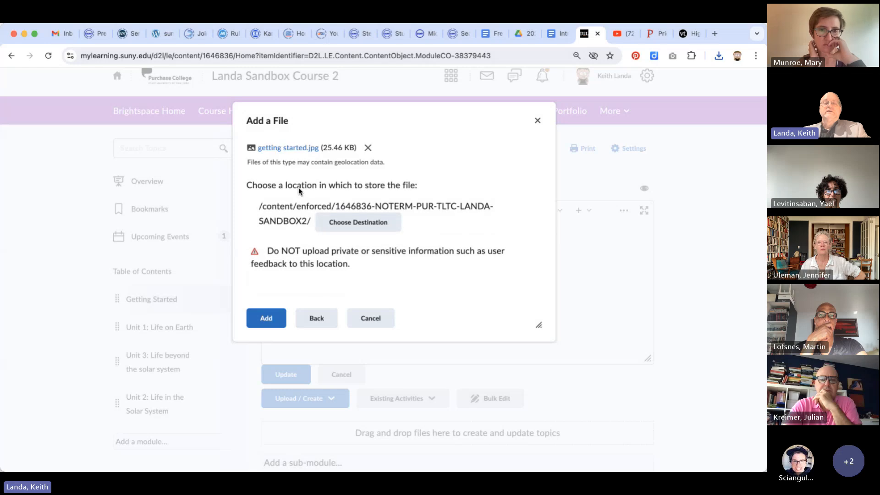
click(274, 313)
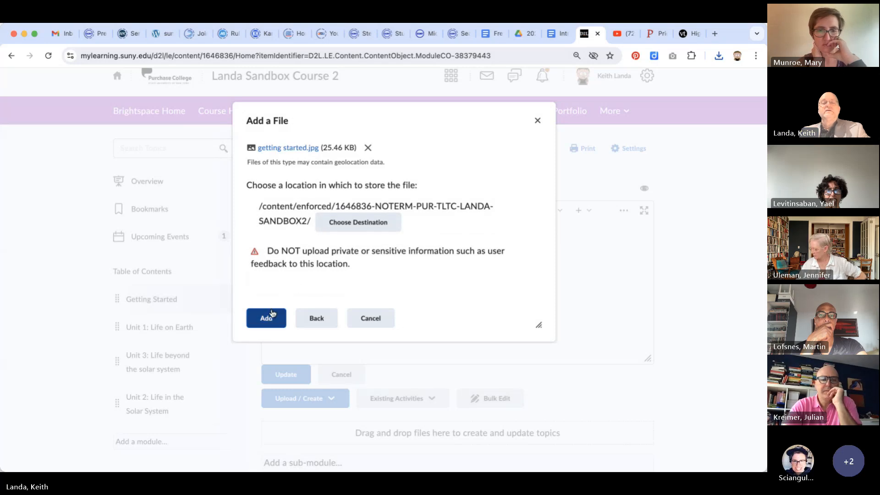
- Give the image the alternative text "Getting started" and save the module description
click(368, 231)
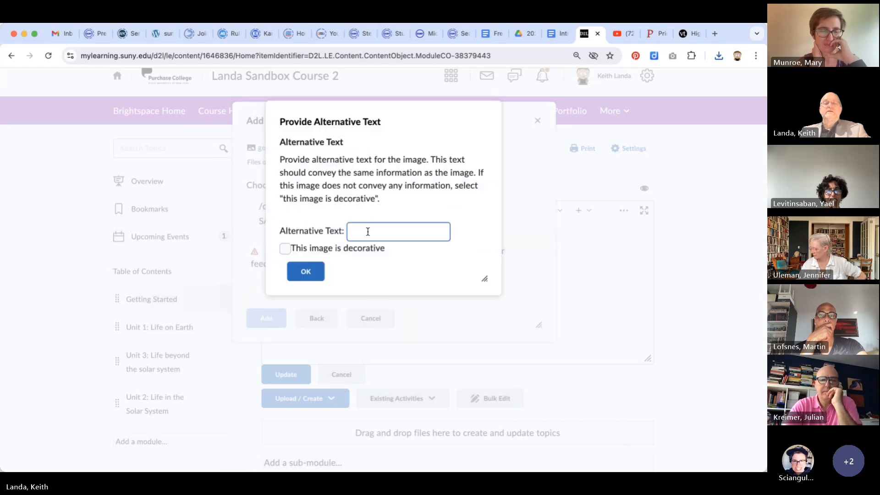
text(Getting s)
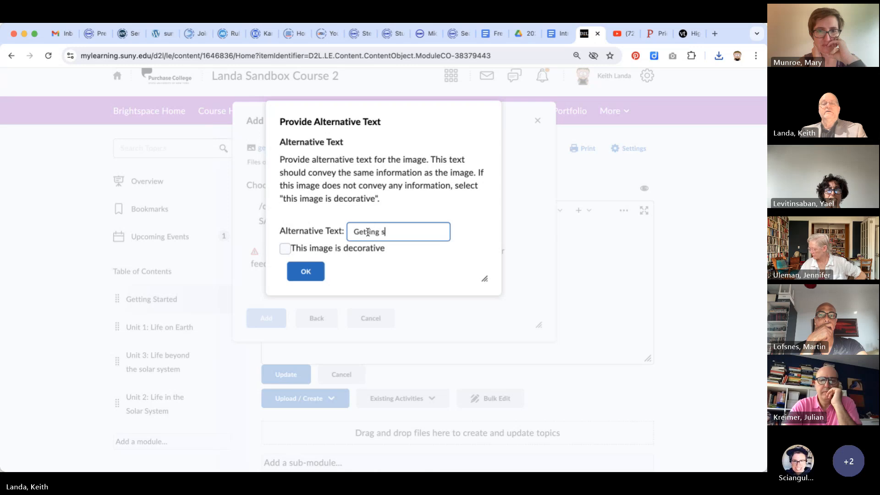
text(tarted)
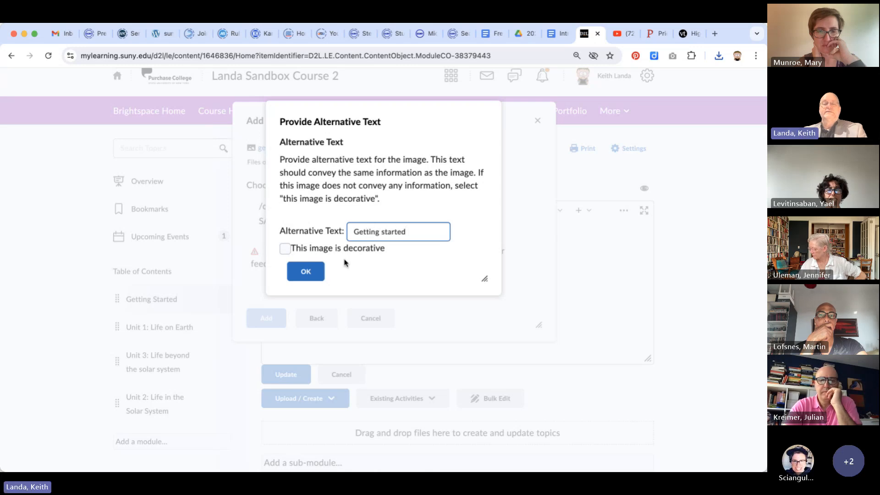
click(307, 273)
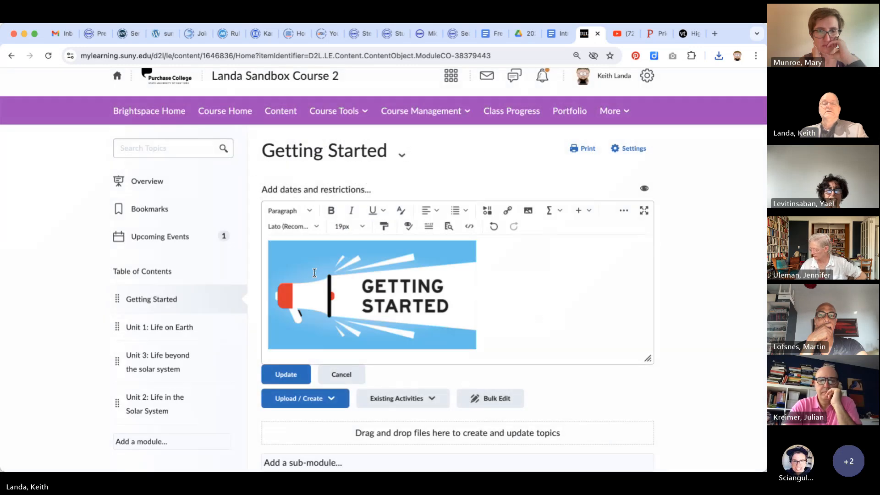
click(286, 374)
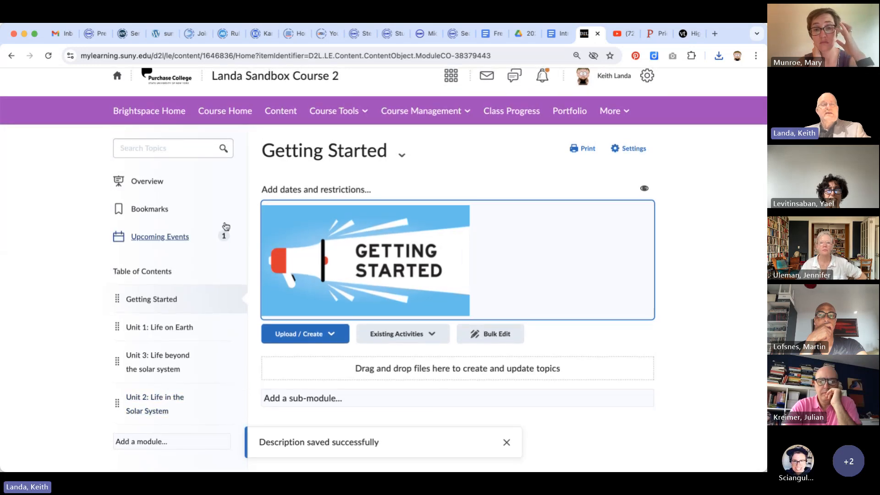
- Return to the course home and open Unit 1: Life on Earth from the Visual Table of Contents
click(225, 112)
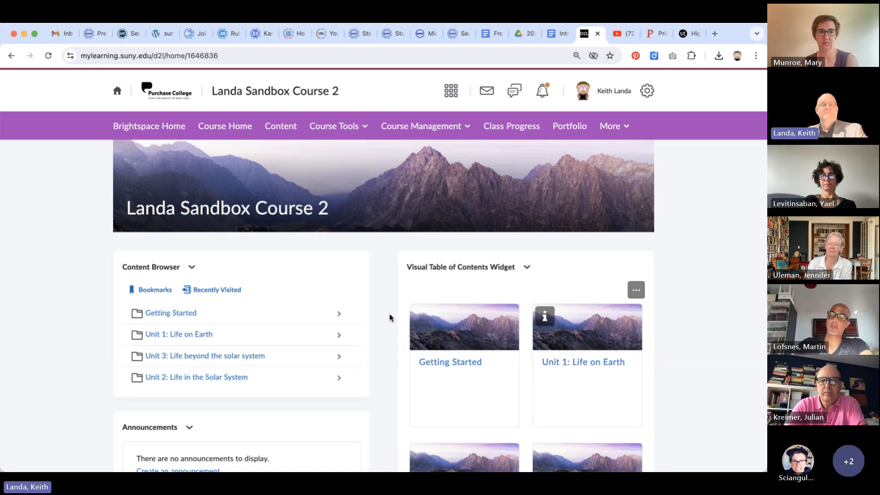
scroll(545, 372, down, 1)
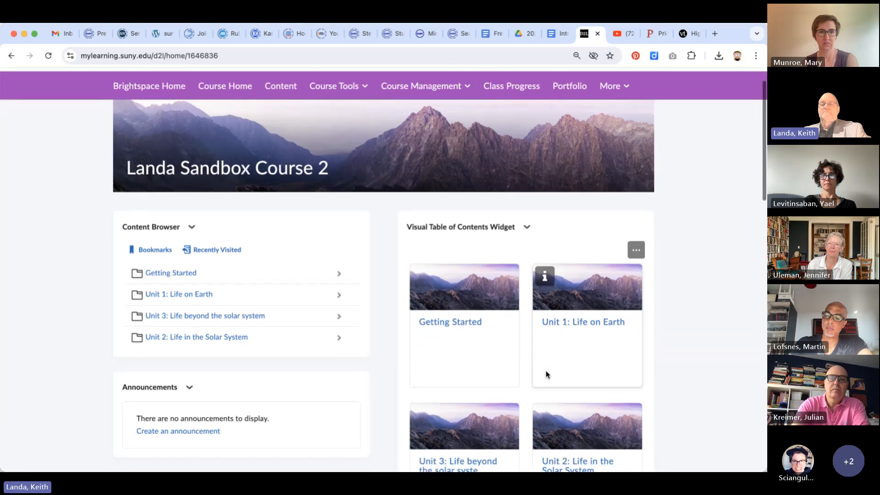
click(576, 312)
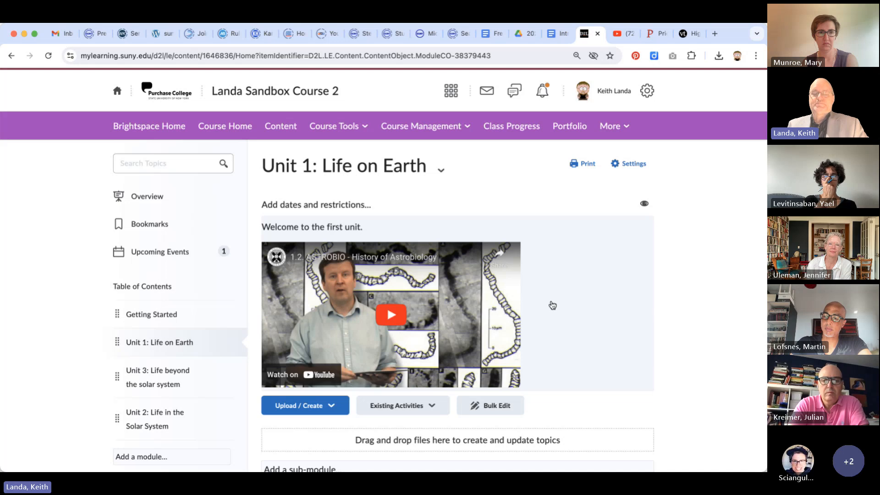
scroll(560, 271, down, 1)
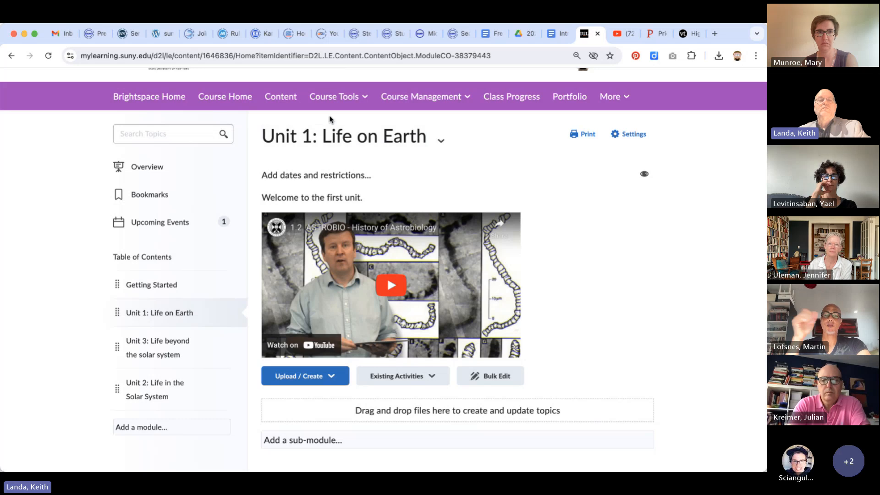
- Review the course tools list and Unit 1's options for creating new content and adding existing activities
click(360, 98)
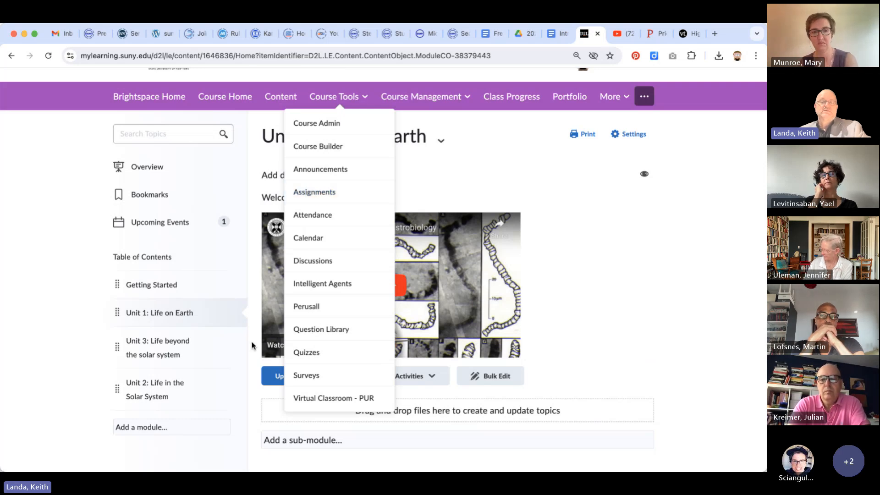
click(238, 371)
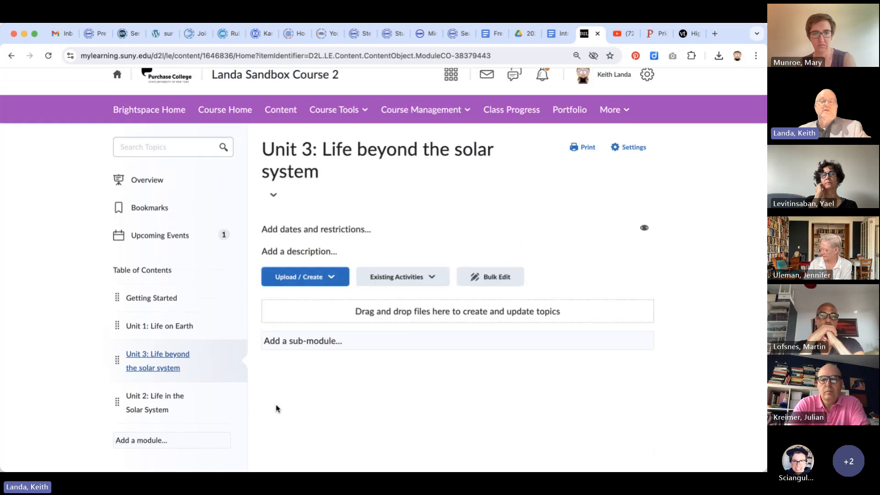
click(180, 328)
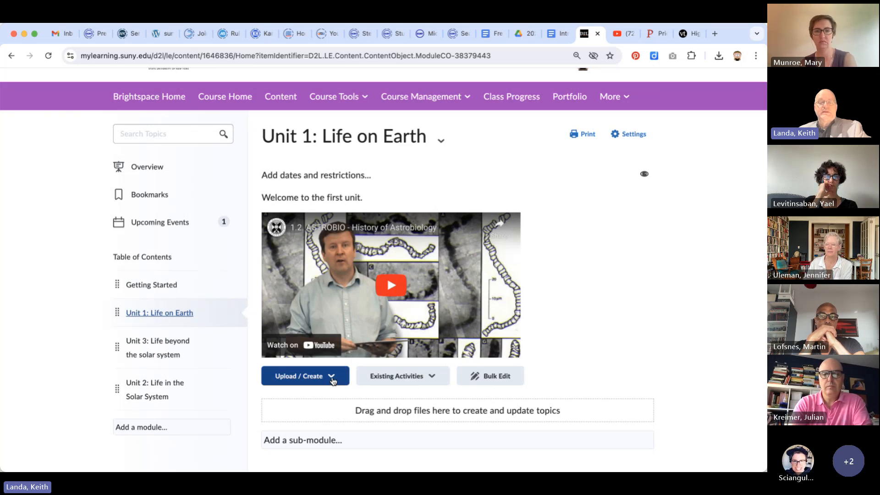
click(332, 378)
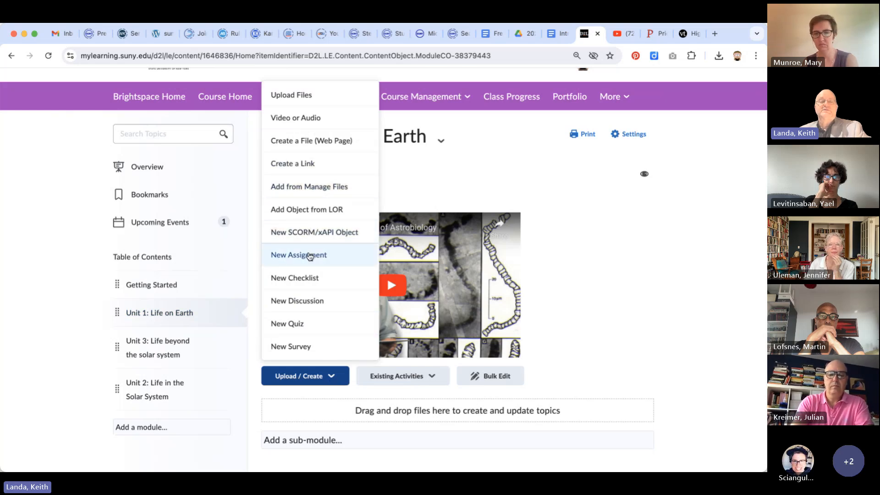
click(433, 378)
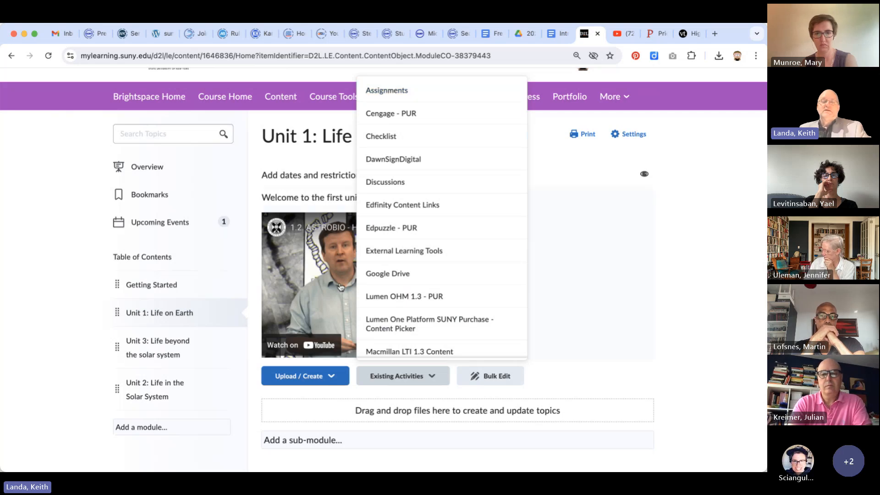
click(331, 460)
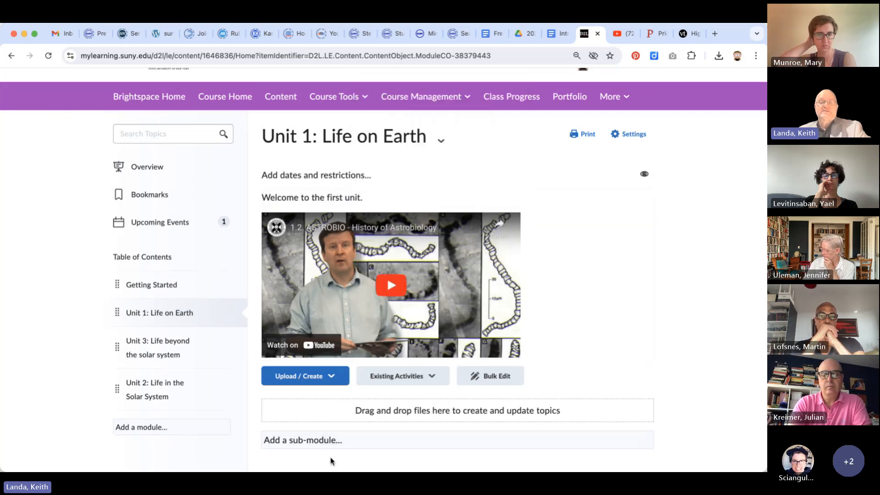
- Create a new assignment from the course's Assignments tool and title it "Chaqpter 1 reading response"
click(351, 101)
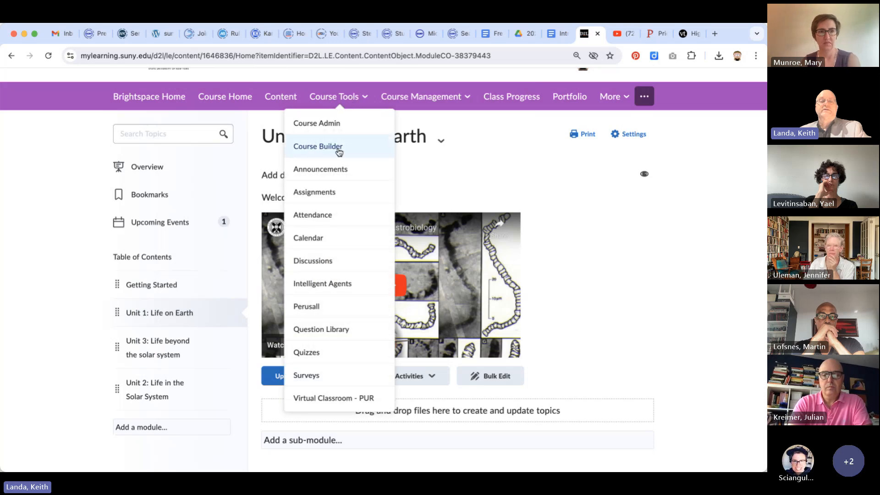
click(327, 194)
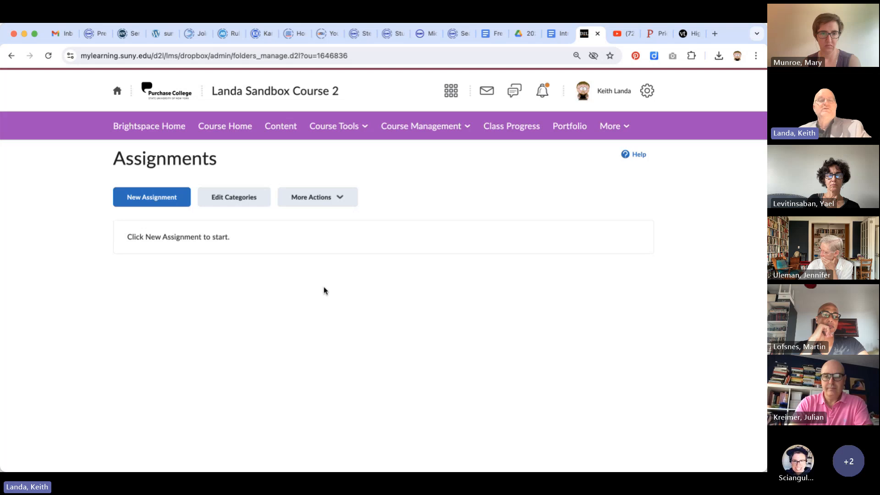
click(152, 198)
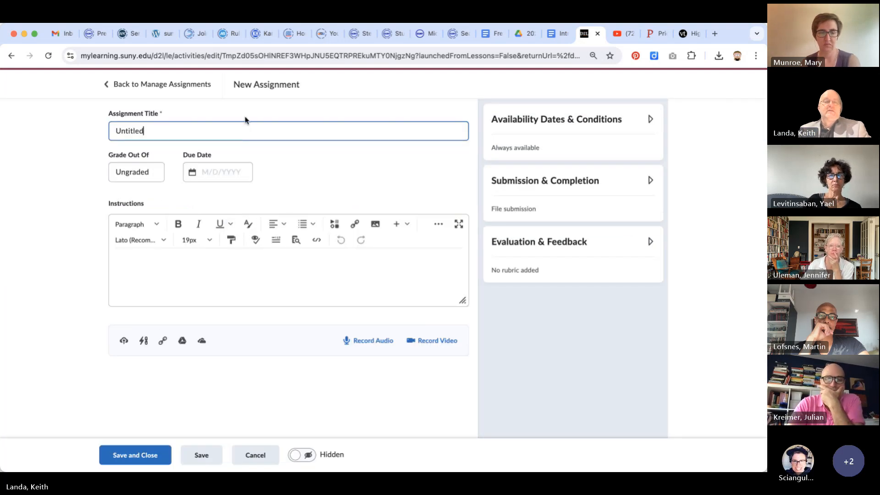
key(BackSpace)
key(BackSpace)
key(BackSpace)
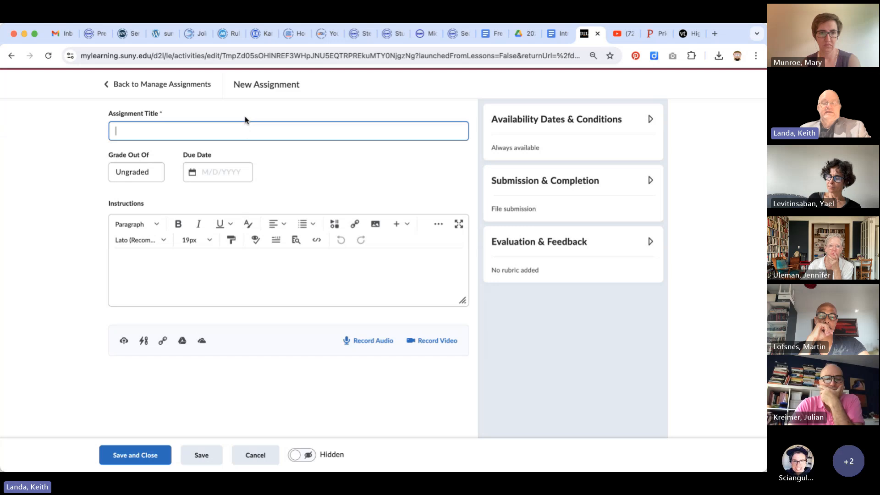
text(Ch)
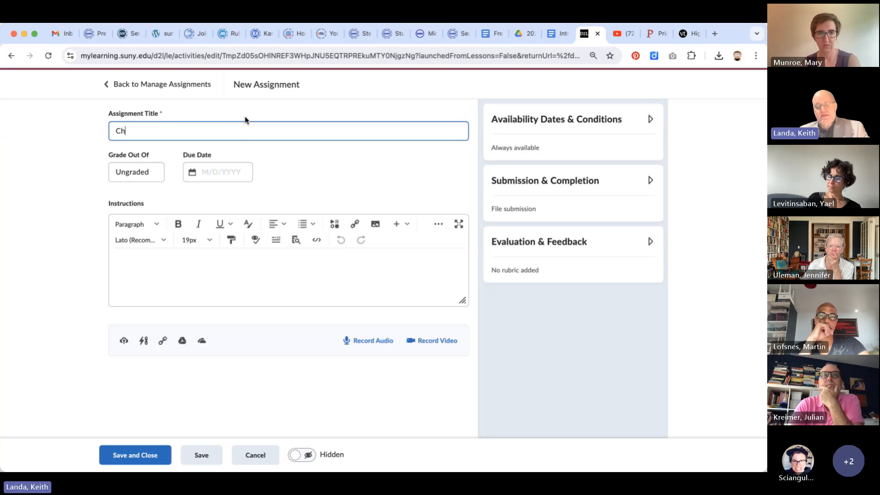
text(aqpter 1)
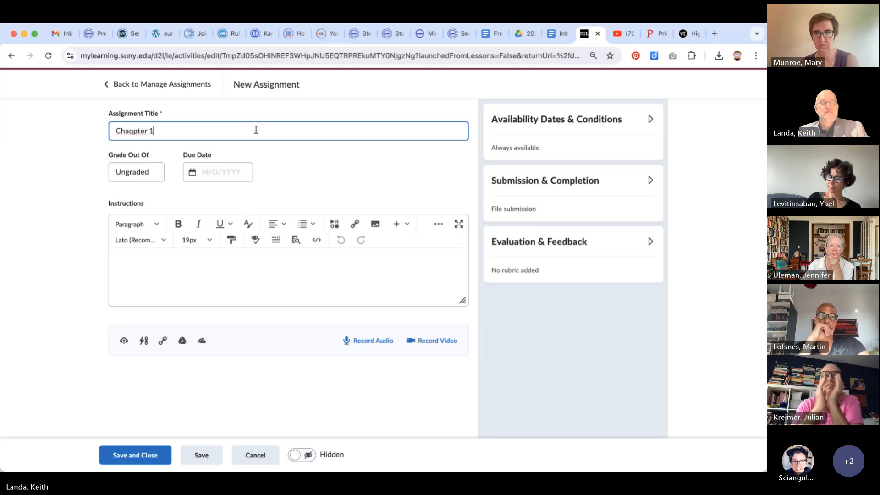
text( reading response)
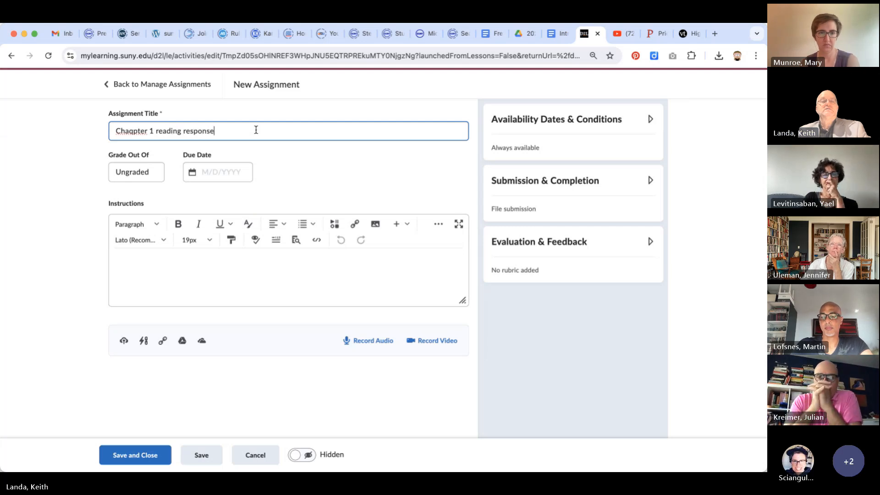
- Enter the assignment instructions "Read chapter 1 and answer the following questions"
click(195, 266)
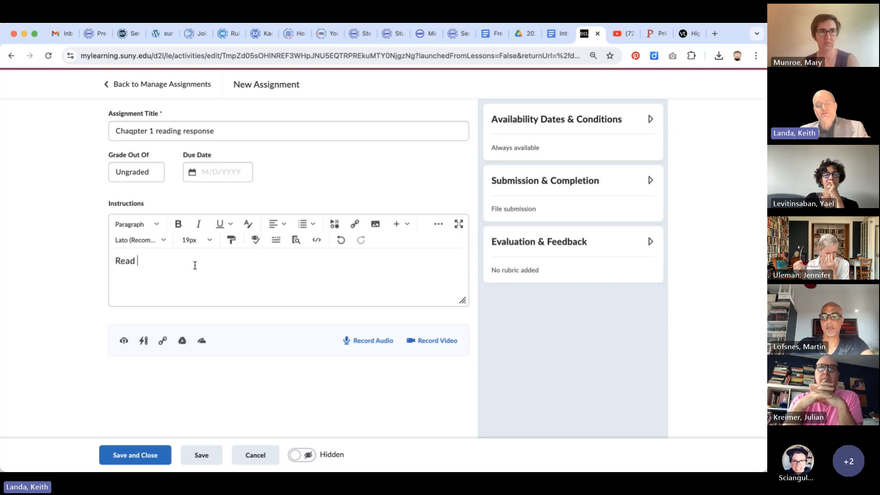
text(Read chapter 1 and answ)
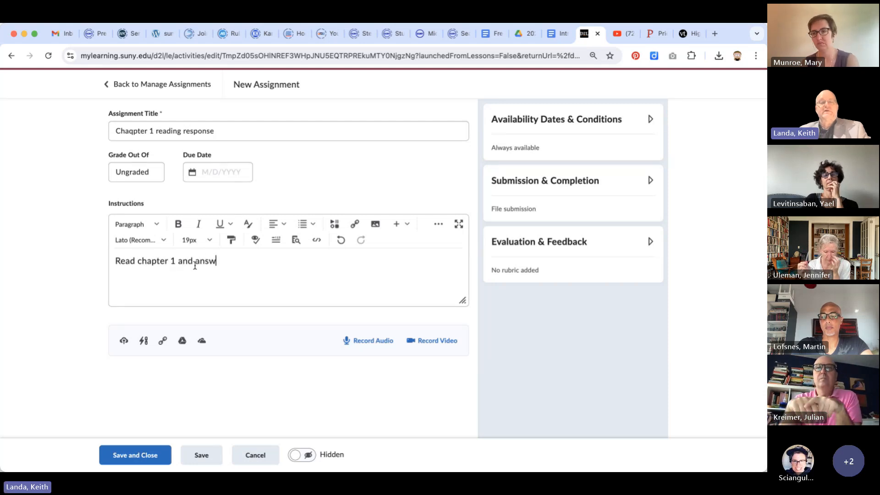
text(er the fol)
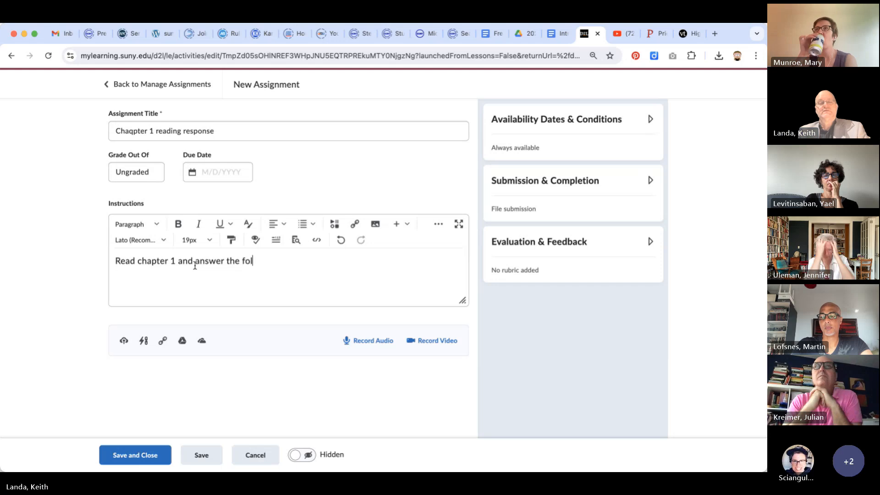
text(lowing questions)
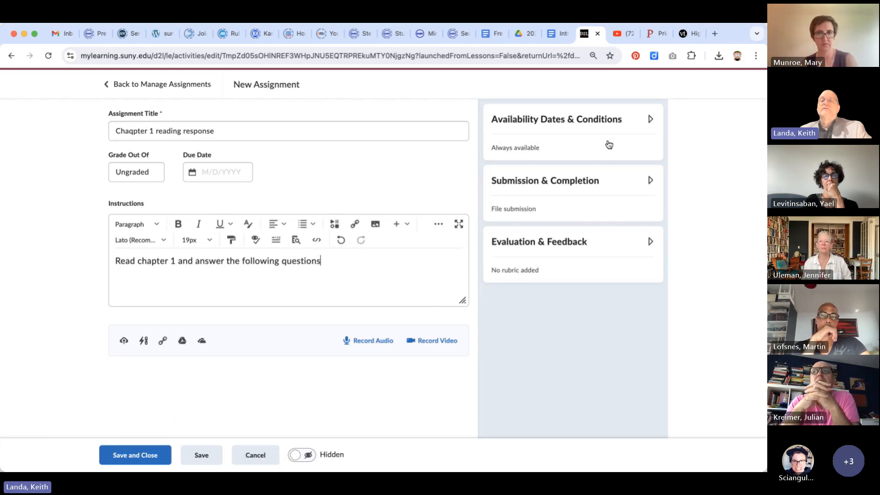
- Expand the assignment's Availability Dates & Conditions and examine the start date, end date, release condition and special access options
click(650, 119)
scroll(597, 166, down, 1)
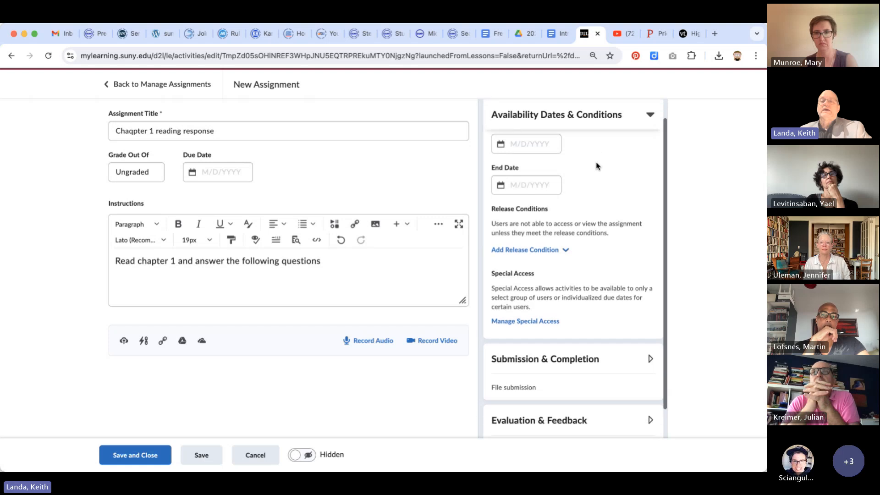
scroll(597, 166, up, 1)
click(526, 166)
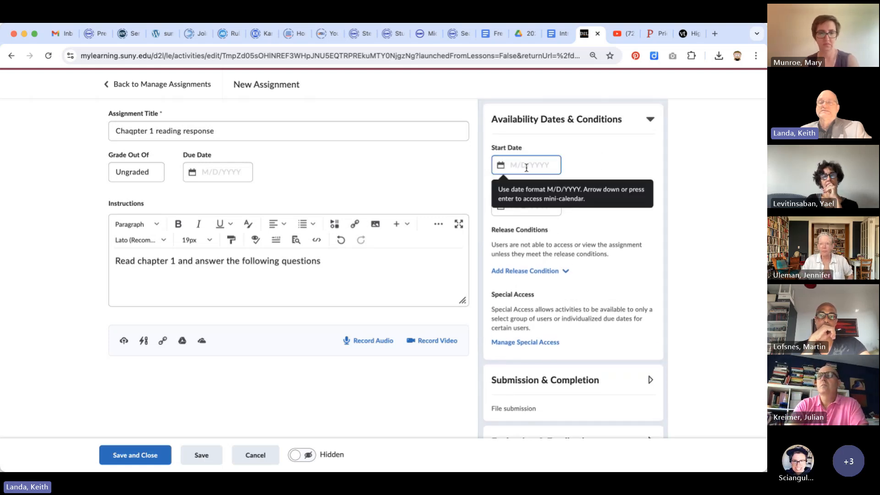
click(530, 192)
click(534, 210)
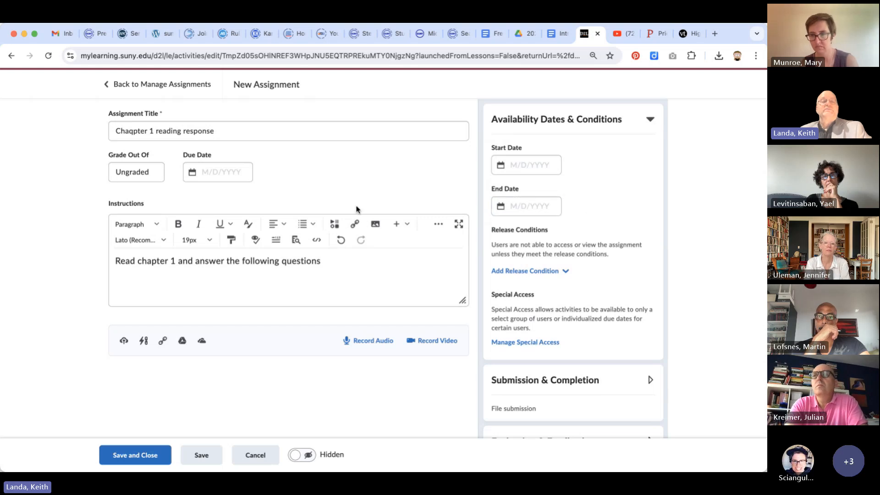
- Open the assignment's Due Date calendar and review the release condition and special access options
click(225, 179)
click(214, 176)
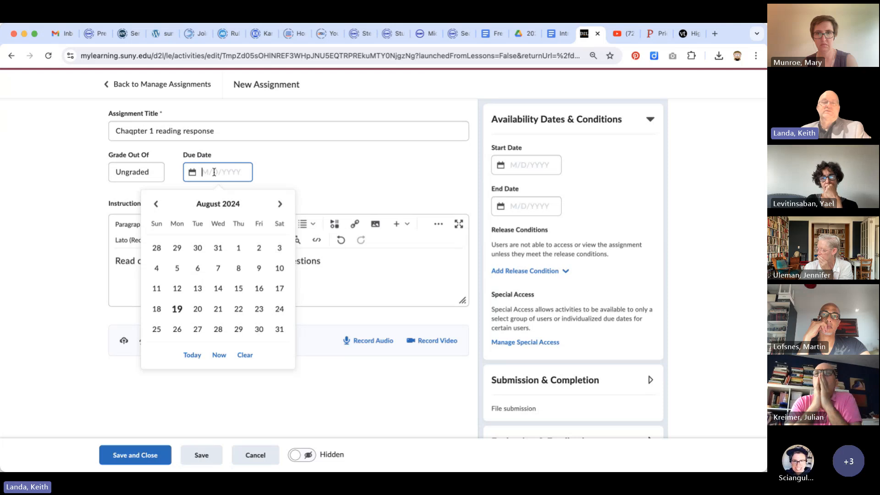
scroll(570, 228, down, 2)
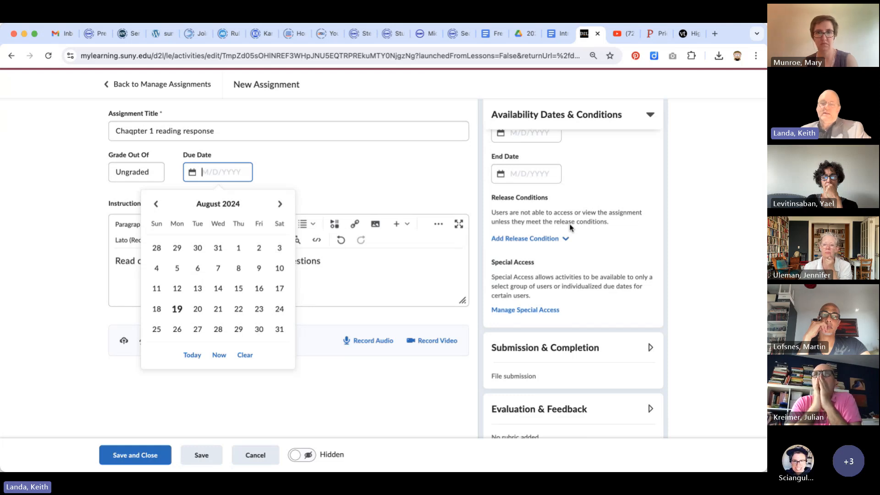
scroll(570, 228, down, 1)
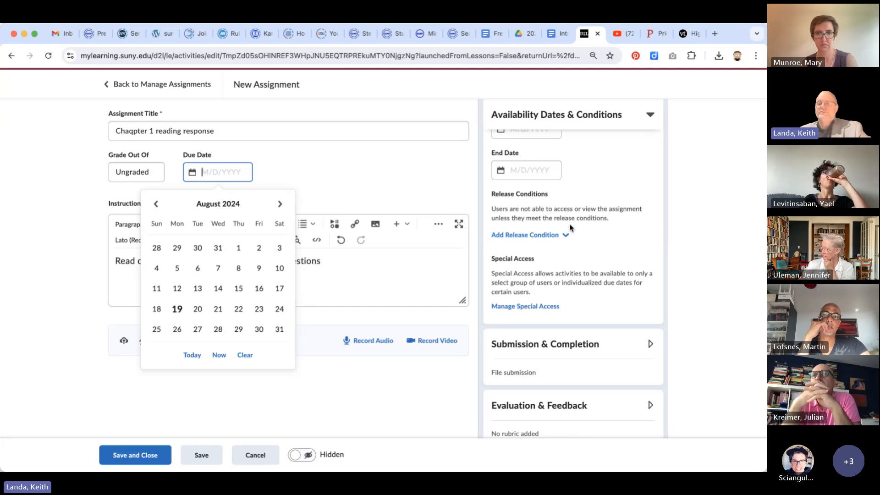
- Expand the assignment's Submission & Completion settings and examine the submission type, files allowed, file extension, submissions and notification email options
scroll(571, 227, down, 2)
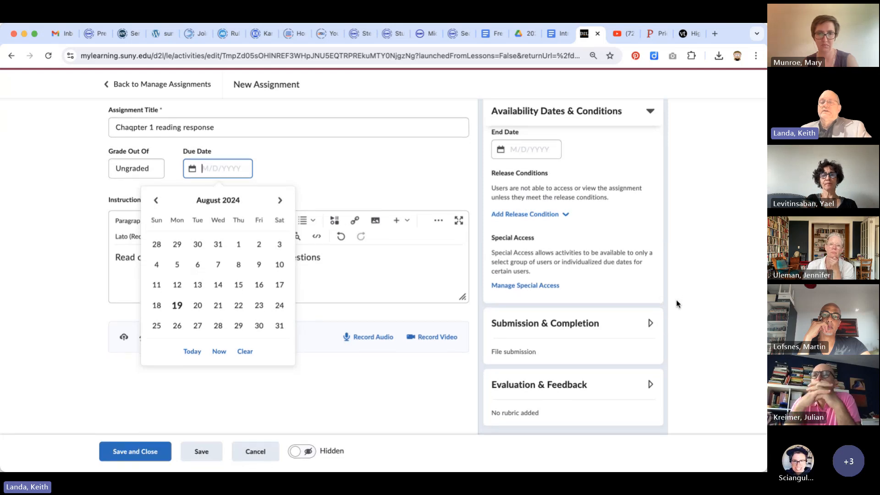
click(651, 326)
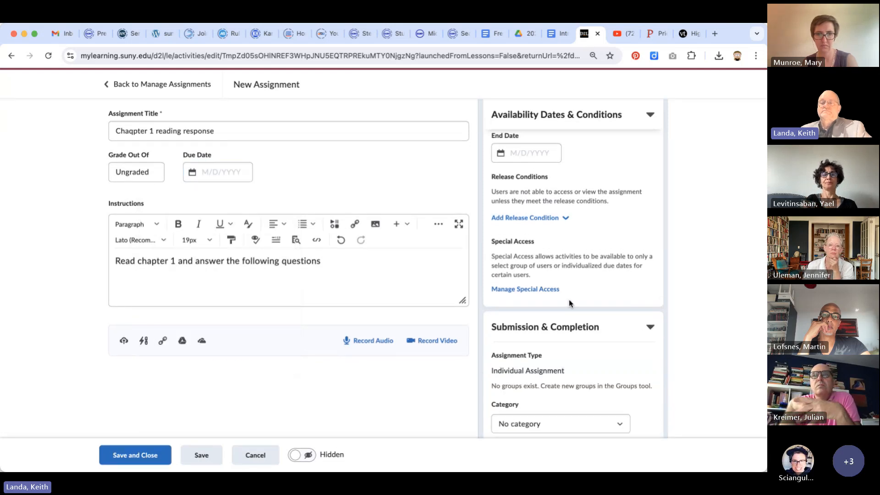
scroll(568, 299, down, 5)
scroll(568, 298, down, 2)
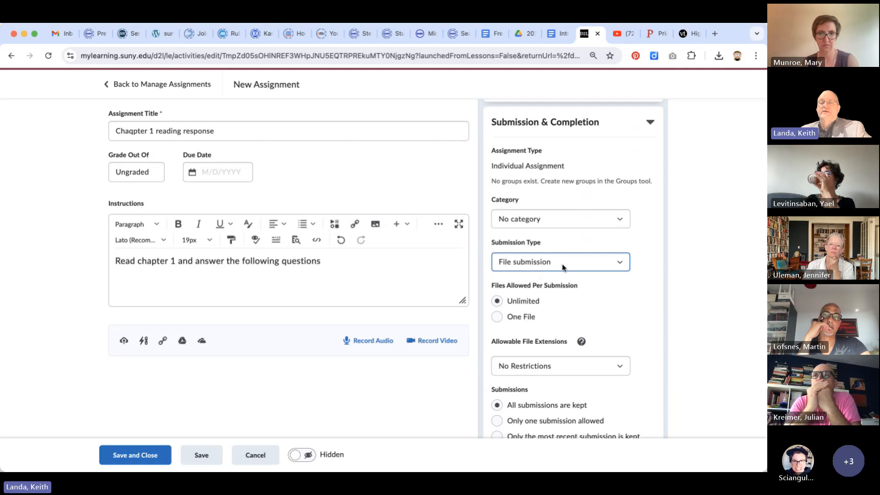
scroll(642, 288, down, 3)
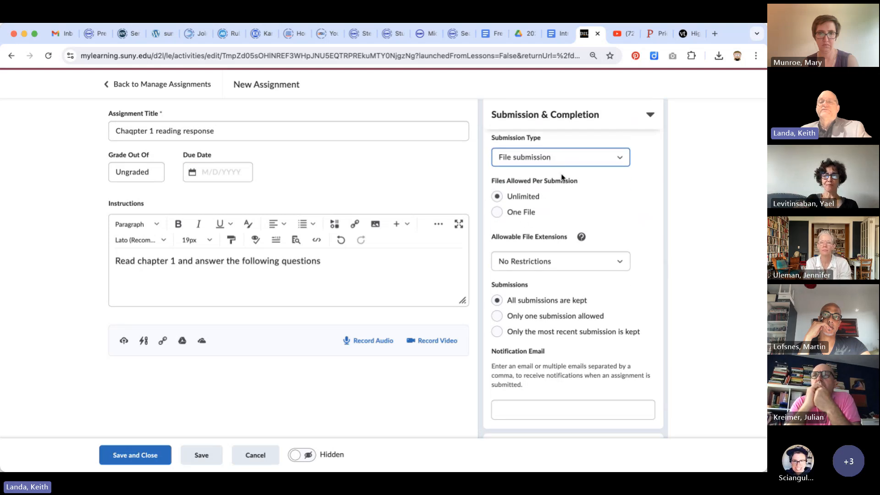
- Limit the "Chaqpter 1 reading response" assignment to one file per submission
click(496, 214)
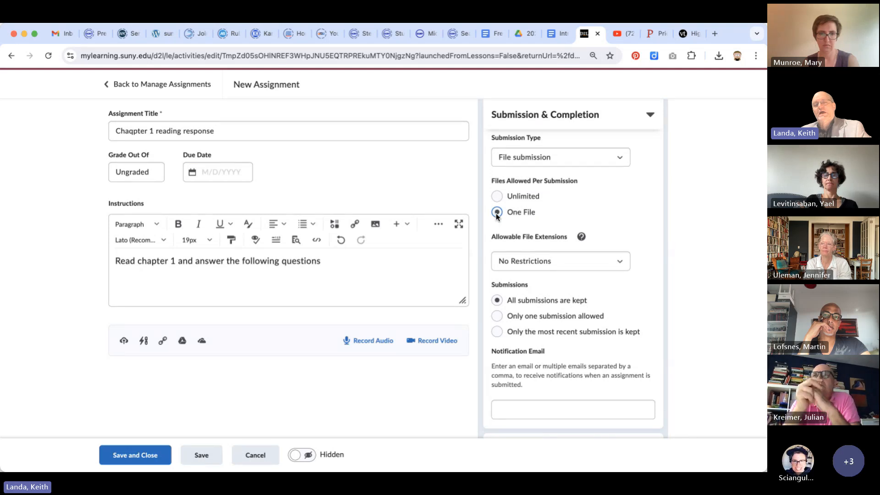
click(496, 197)
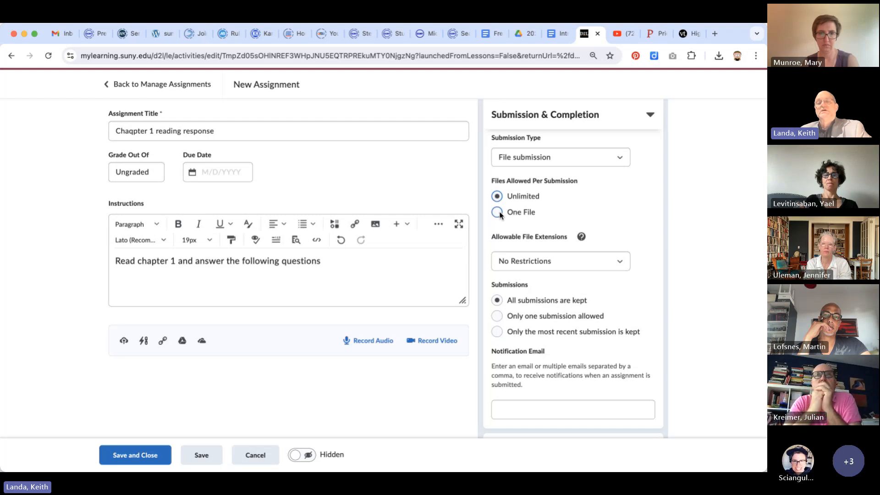
scroll(607, 212, down, 2)
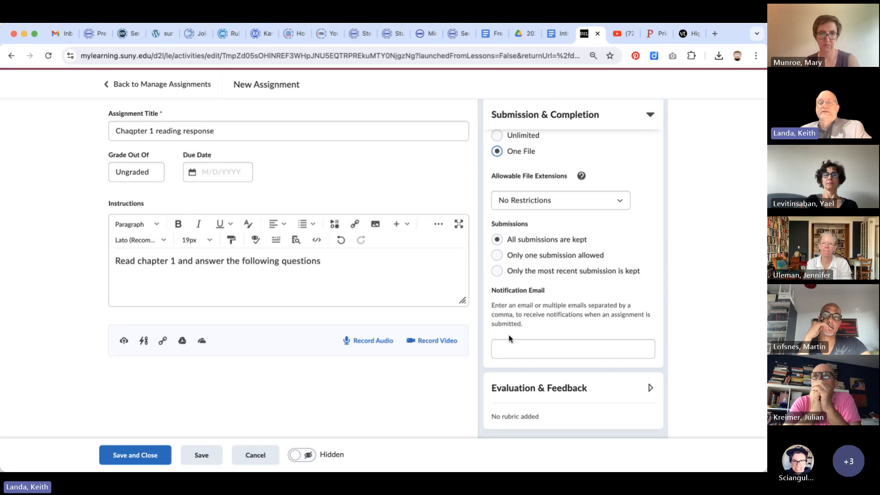
- Expand the assignment's Evaluation & Feedback settings and review the rubric, annotation, anonymous marking and Turnitin options
click(649, 388)
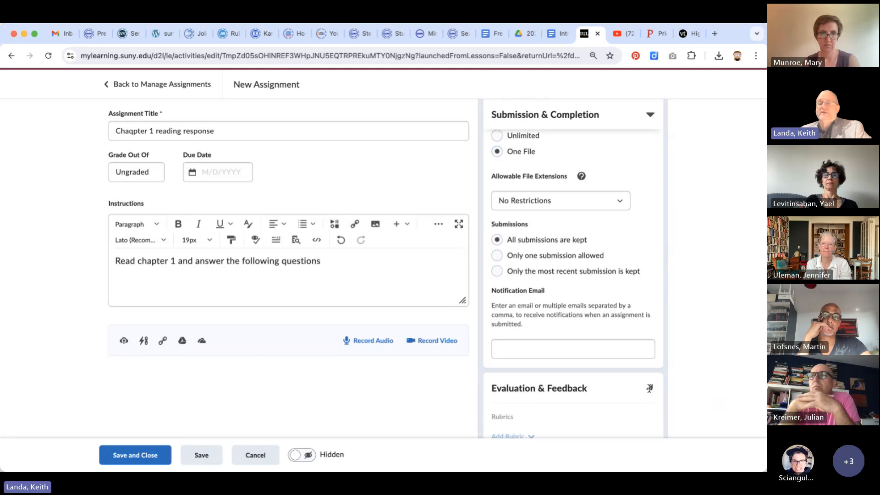
scroll(648, 387, down, 5)
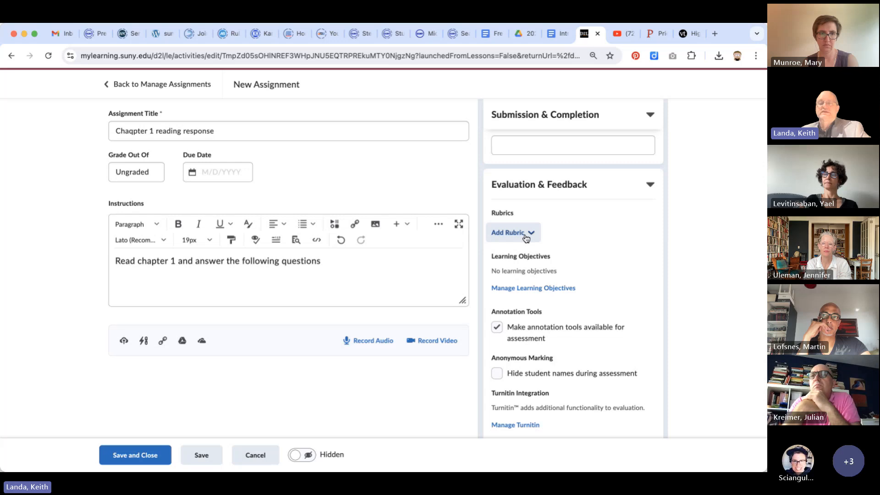
scroll(573, 245, down, 1)
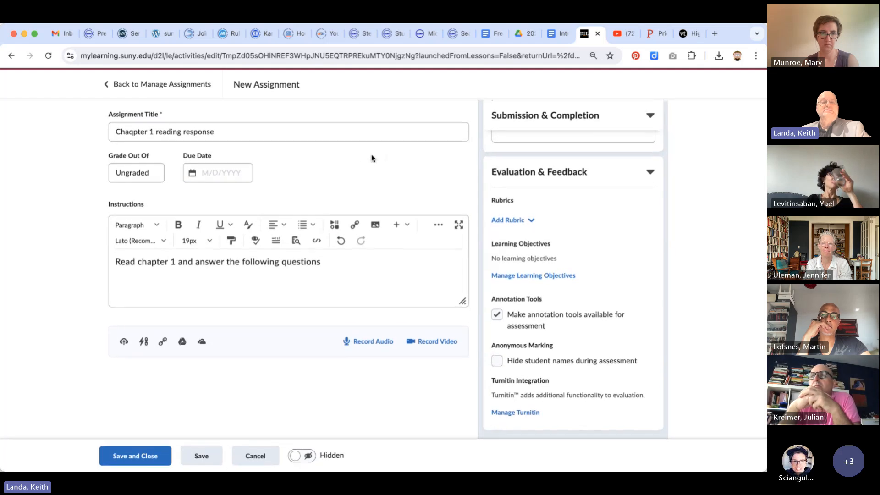
- Set the assignment's due date to 8/26/2024
click(233, 167)
click(234, 173)
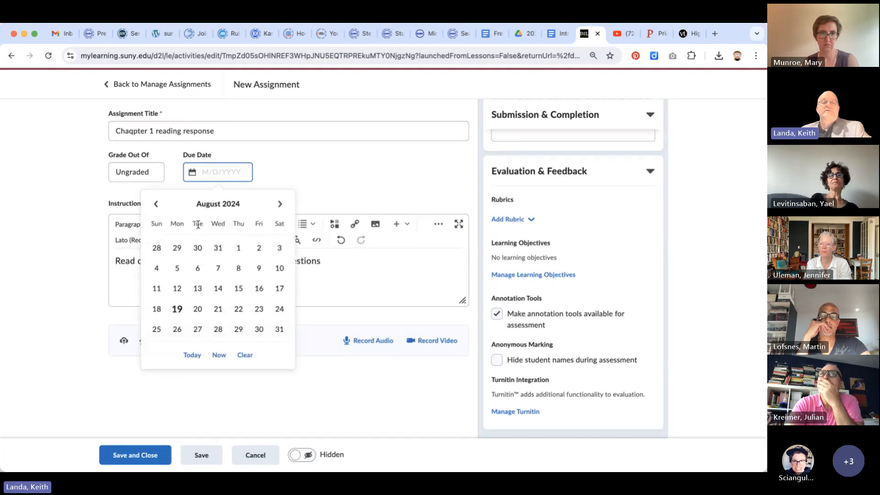
click(178, 329)
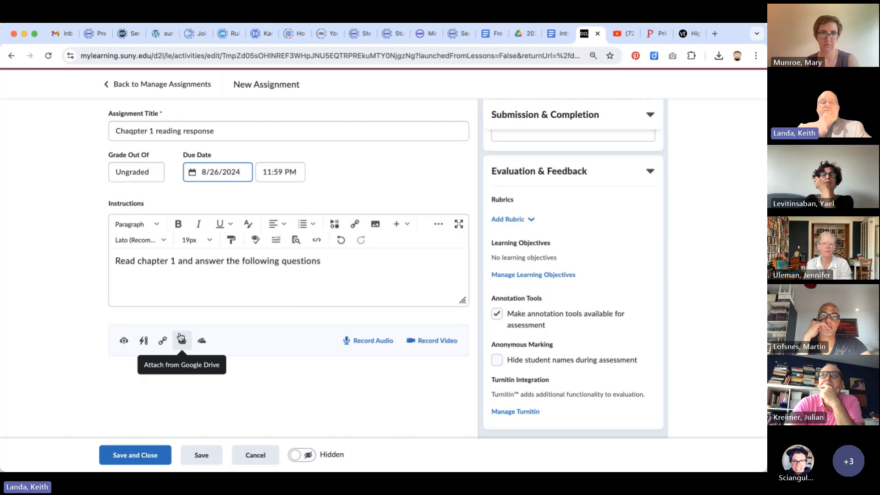
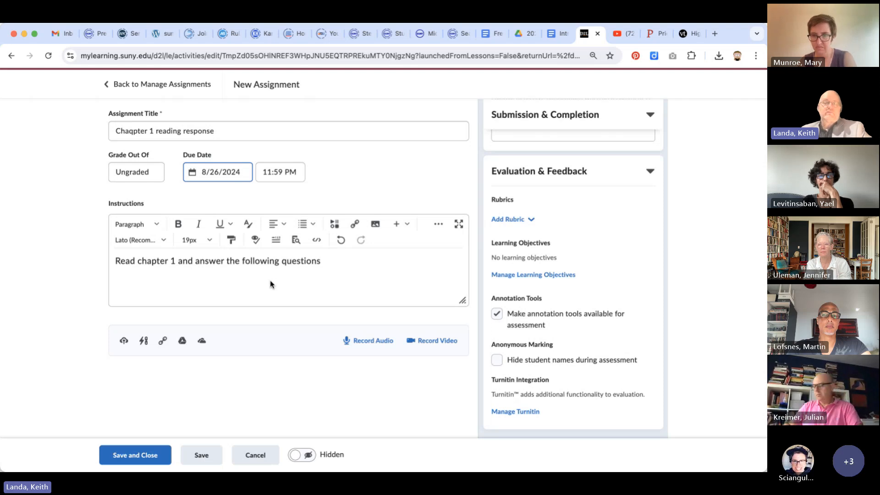
click(355, 225)
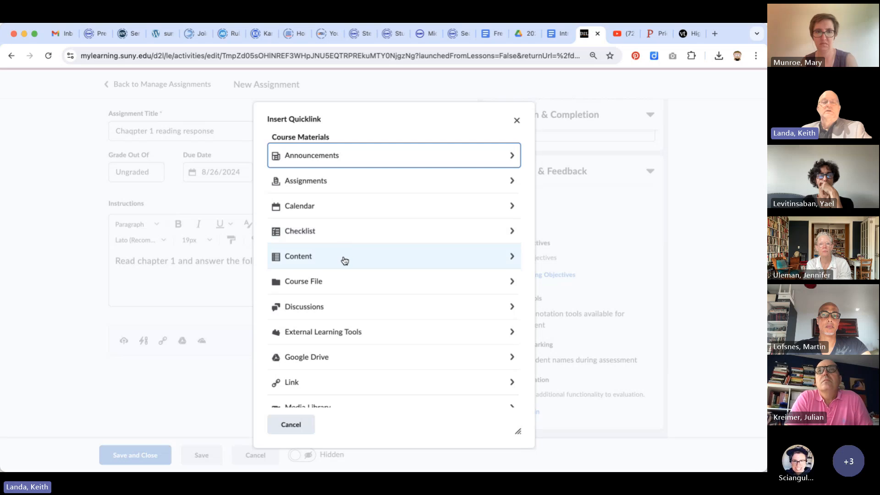
click(513, 260)
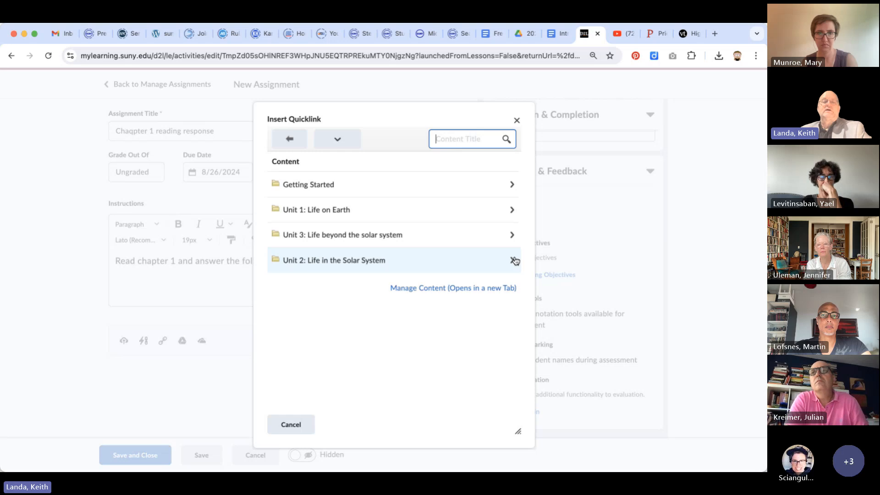
click(512, 210)
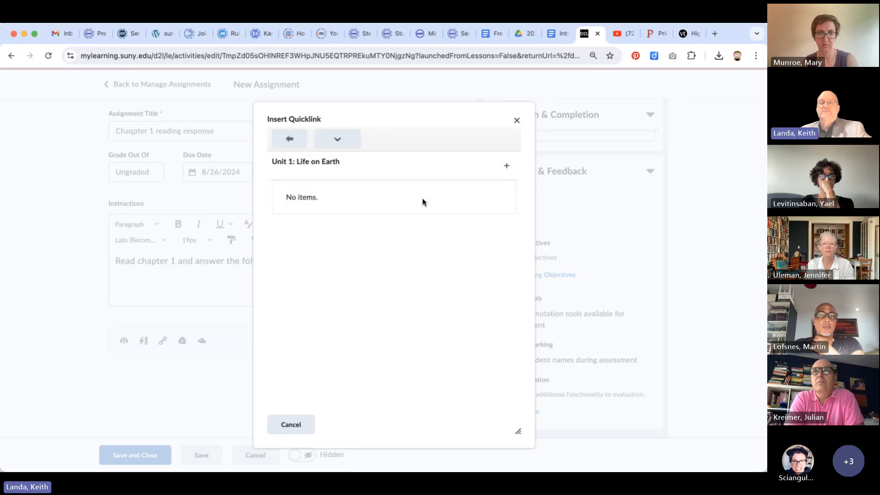
click(295, 425)
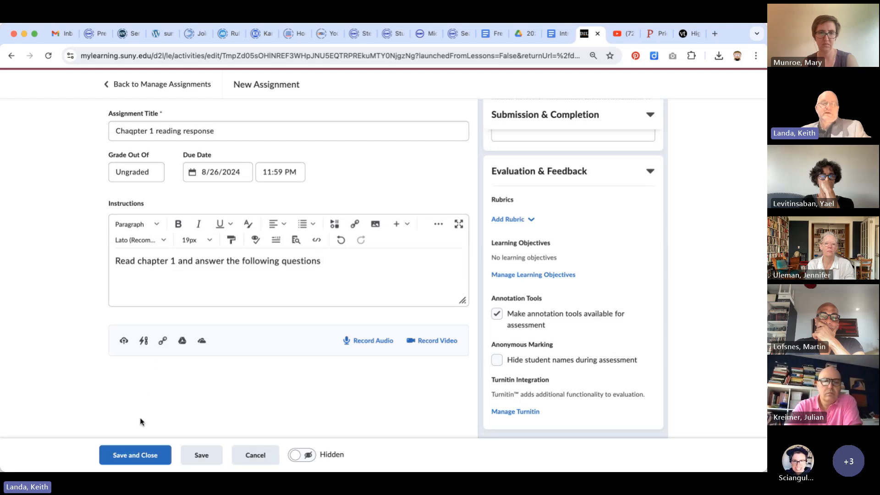
- Save and close the reading response assignment, and go to the course content
click(137, 455)
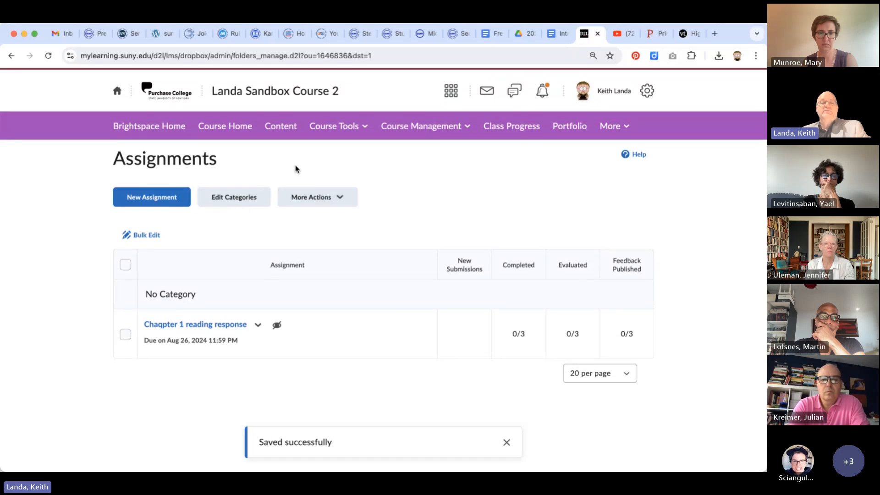
click(285, 132)
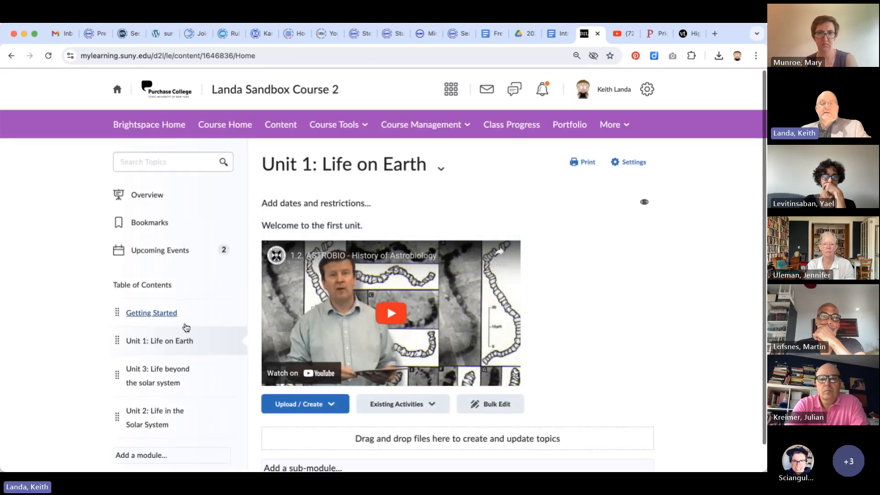
- Add the existing assignment "Chaqpter 1 reading response" to the Unit 1: Life on Earth module
scroll(183, 328, down, 1)
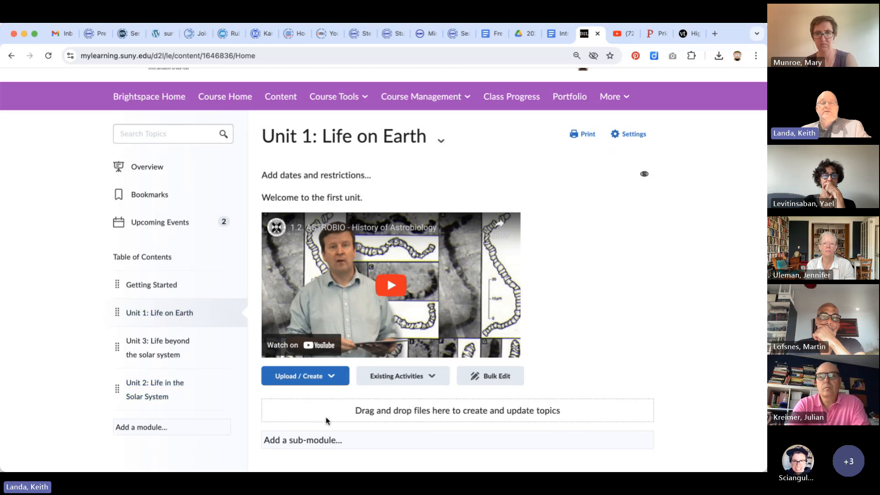
click(431, 376)
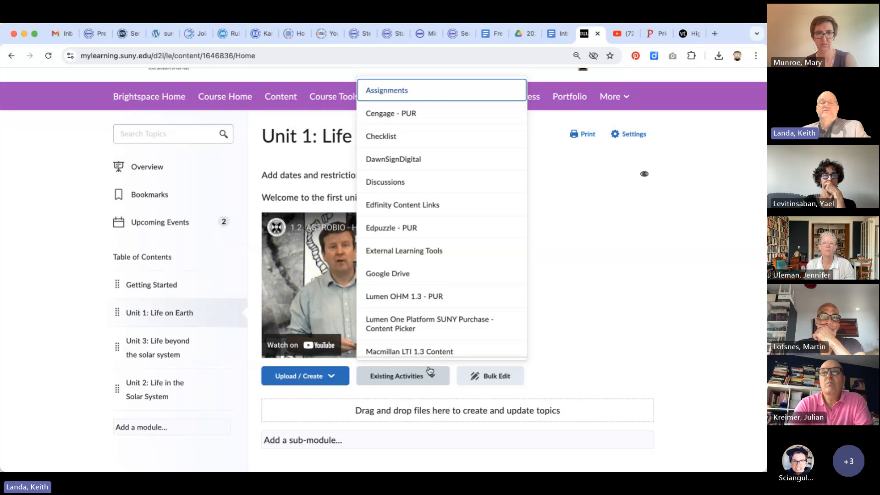
scroll(392, 161, up, 2)
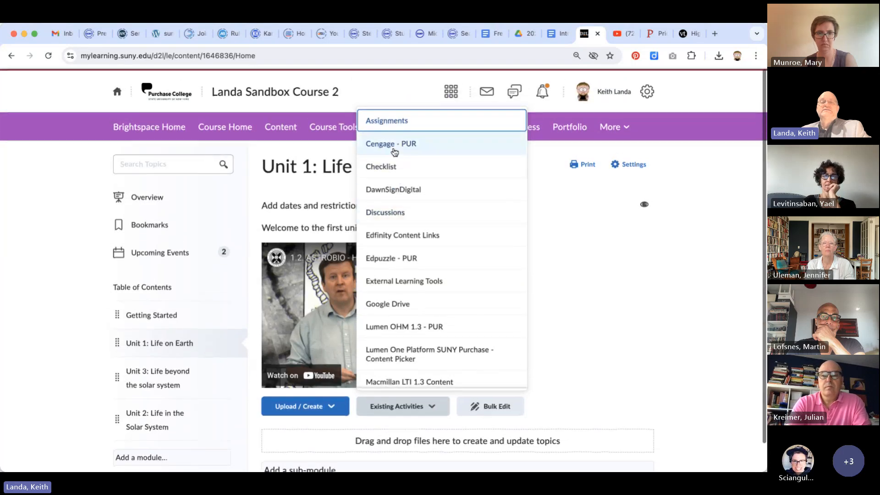
click(390, 121)
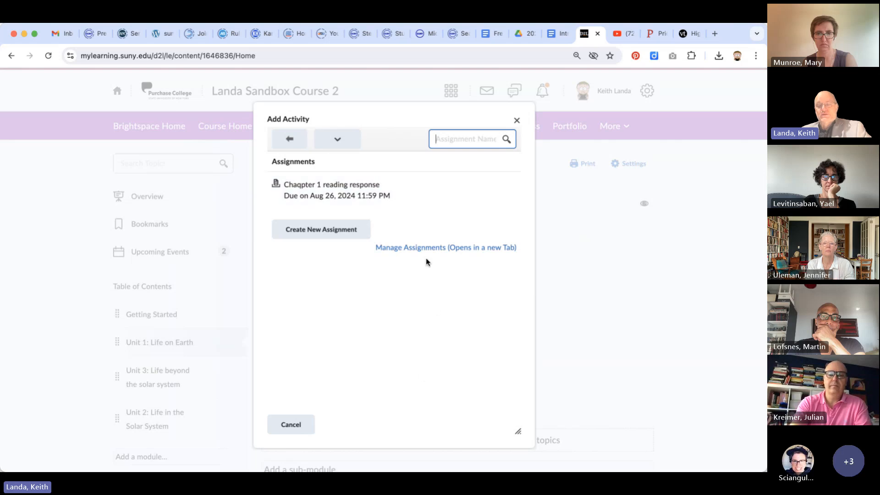
click(320, 193)
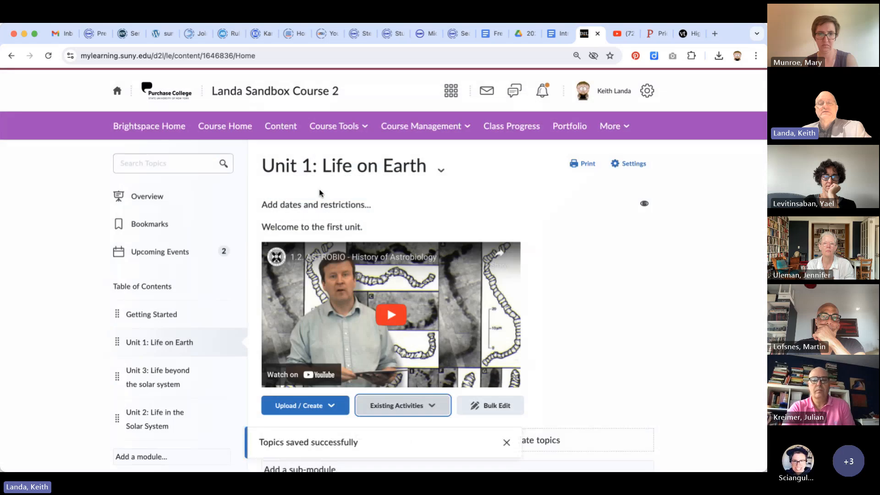
scroll(585, 318, down, 2)
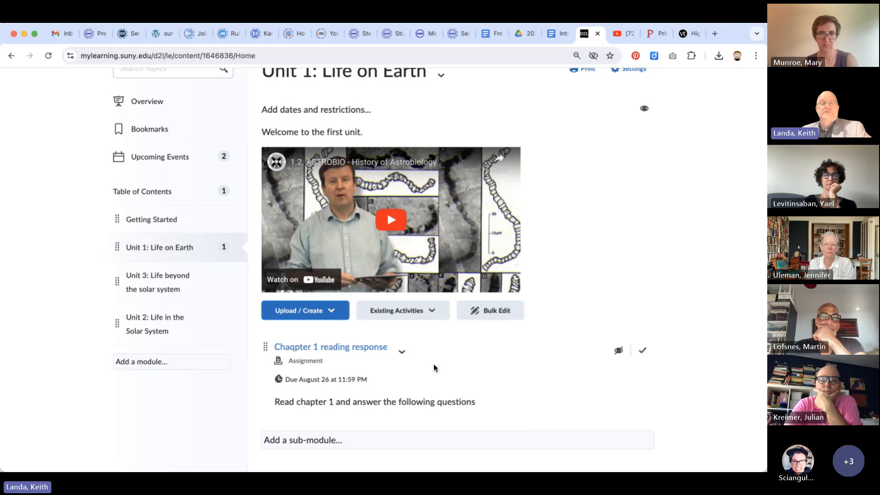
- Open the reading response topic's properties in place and bring up its description text in the editor
click(402, 358)
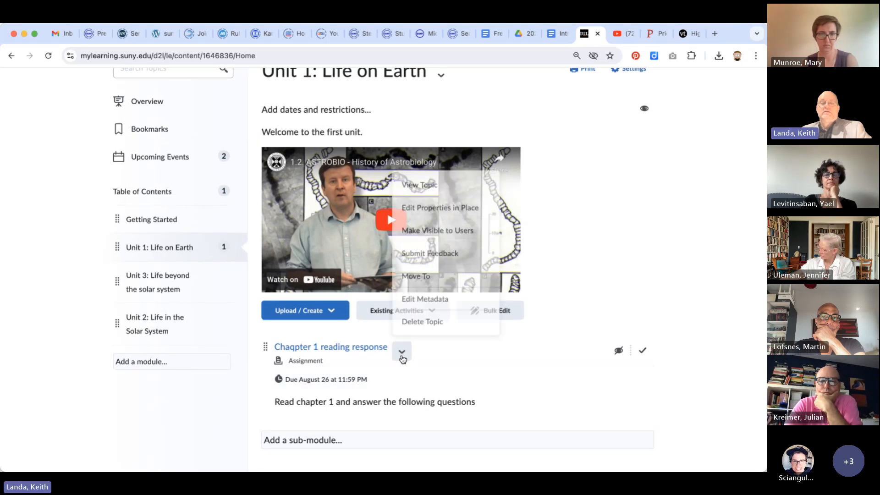
click(443, 206)
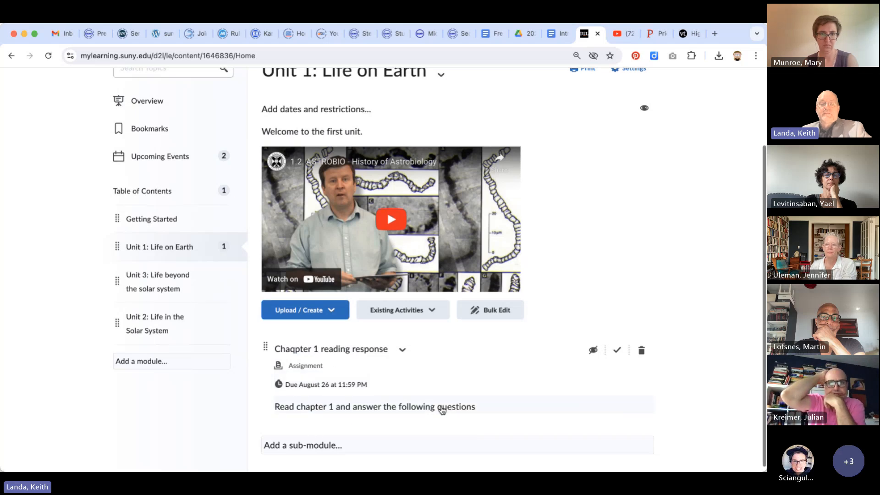
click(464, 409)
scroll(464, 408, down, 2)
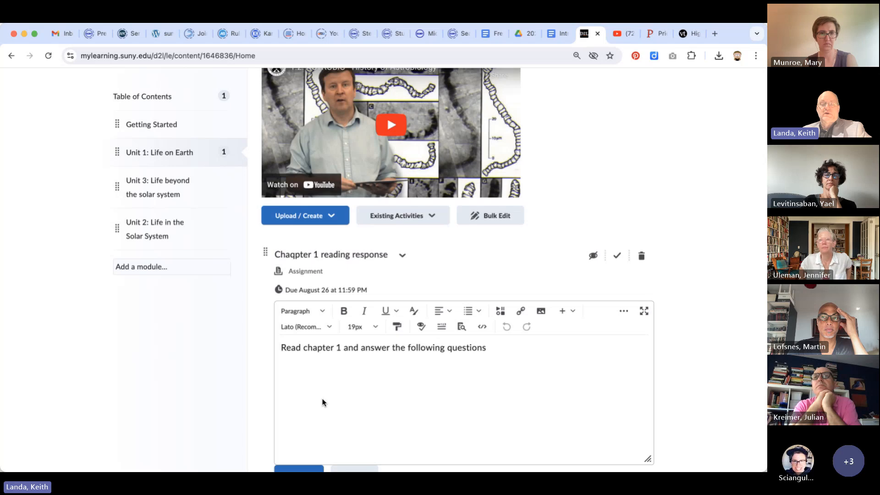
scroll(323, 402, up, 1)
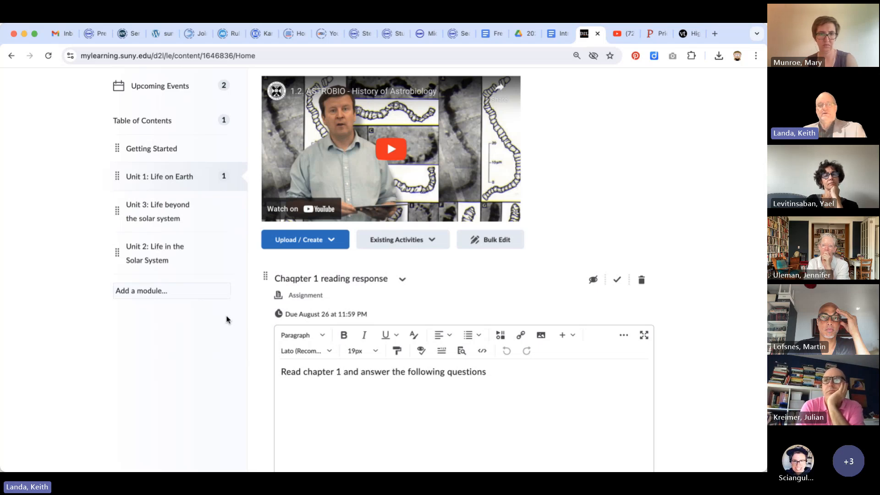
- Create a new assignment directly inside the Unit 3: Life beyond the solar system module
click(178, 207)
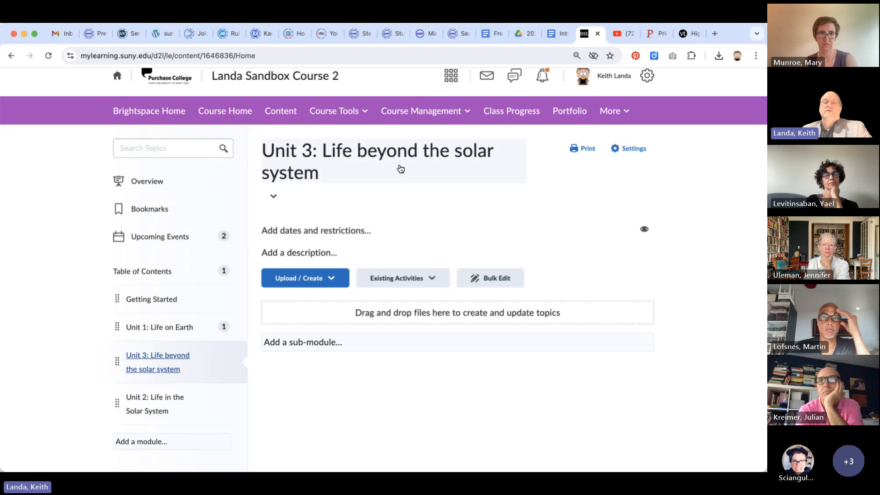
click(331, 280)
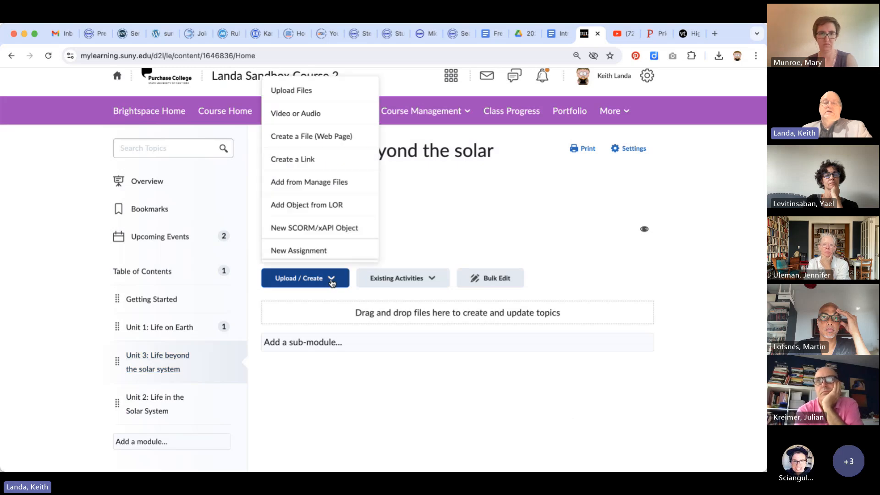
scroll(340, 224, down, 1)
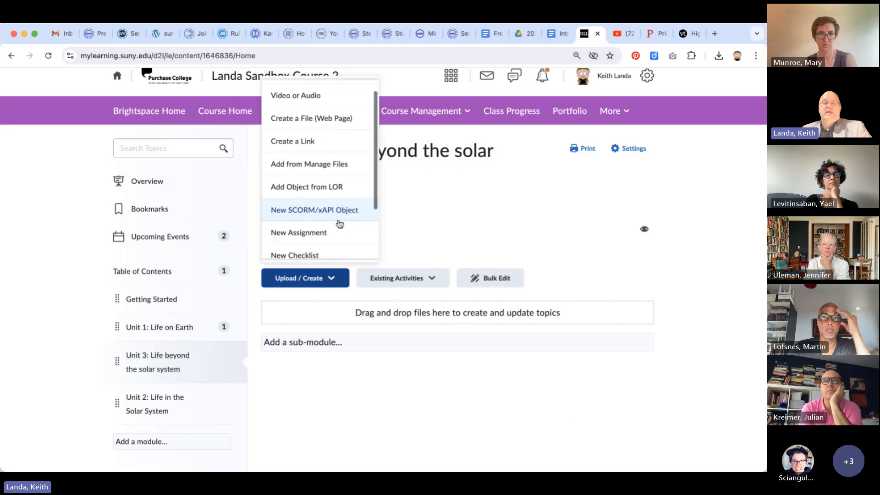
click(334, 233)
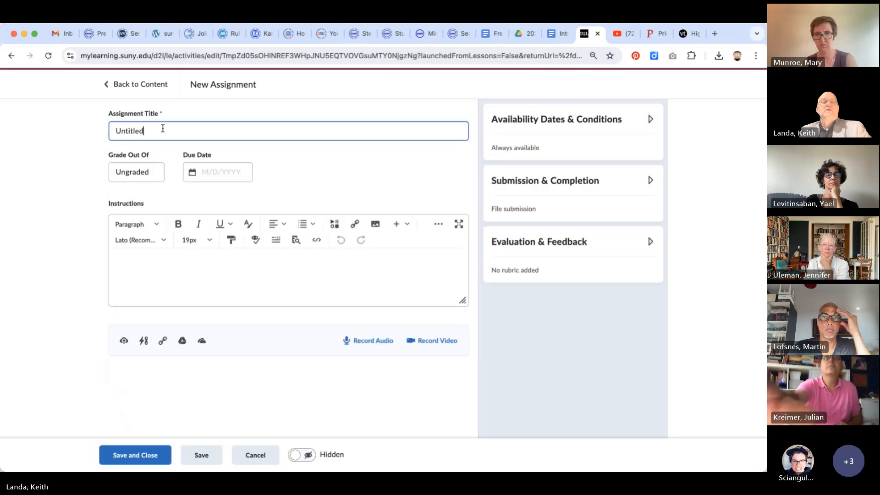
- Title the new assignment "Chapter 12" and enter "jfkldsaj fkljdasjfkaslj" as its instructions
drag(160, 127, 93, 132)
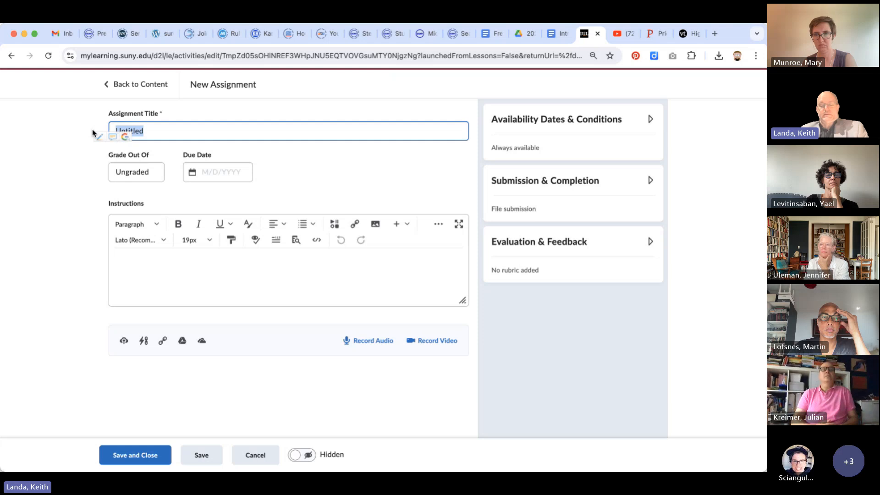
text(Chanter 12)
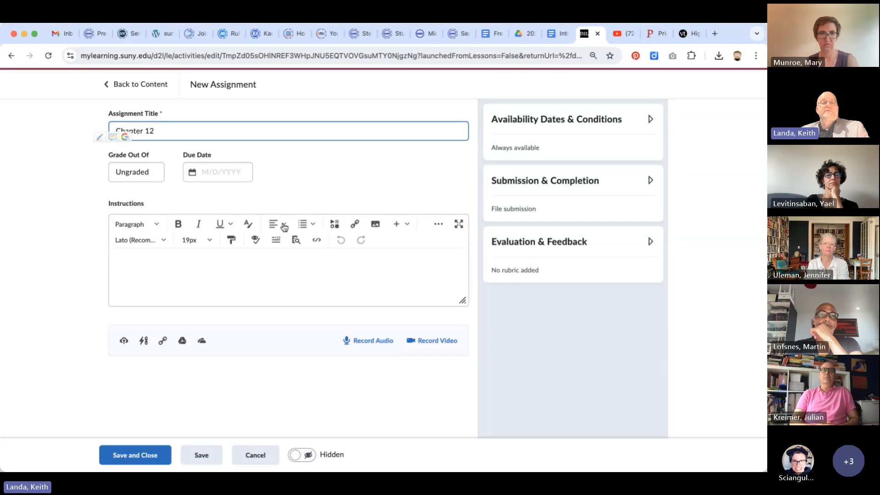
click(200, 259)
text(jfkldsaj fkljdasjfkaslj)
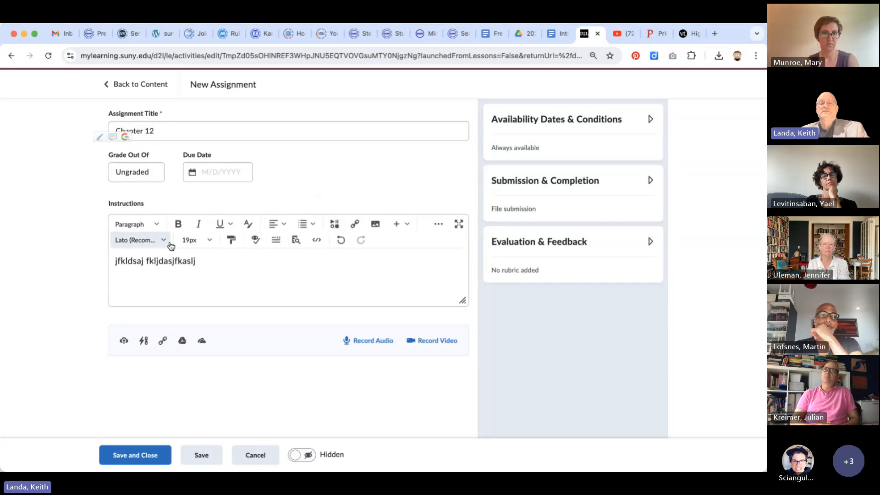
- Set the Chapter 12 assignment's due date to 9/26/2024 at 11:59 PM
click(212, 174)
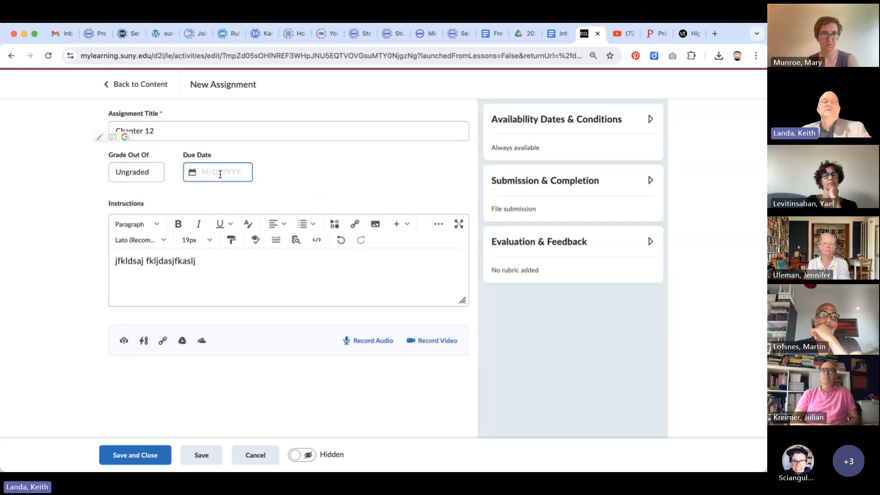
click(212, 173)
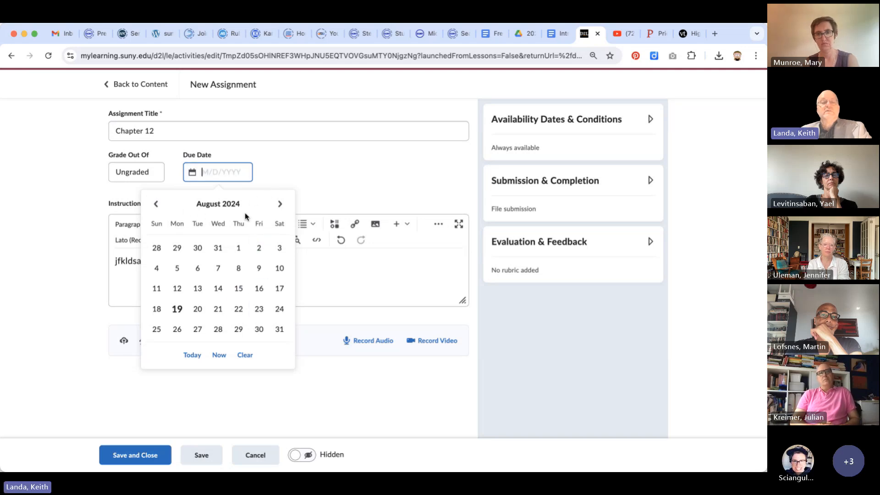
click(177, 209)
click(280, 204)
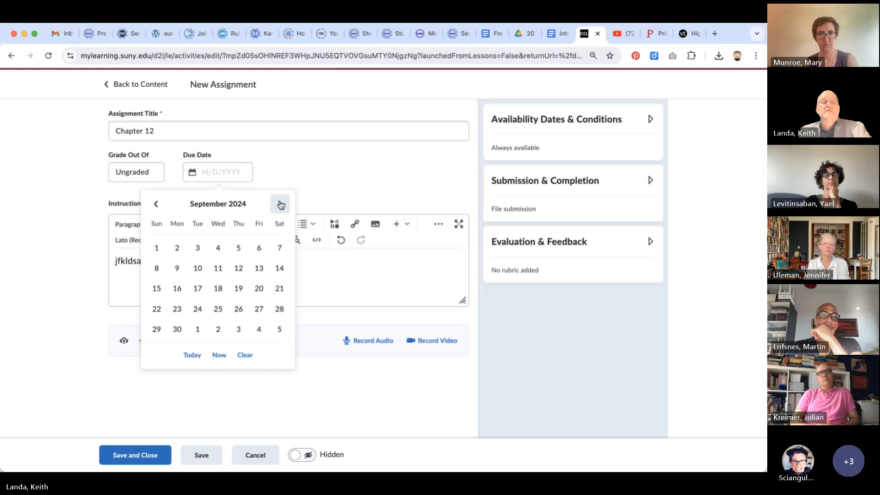
click(239, 310)
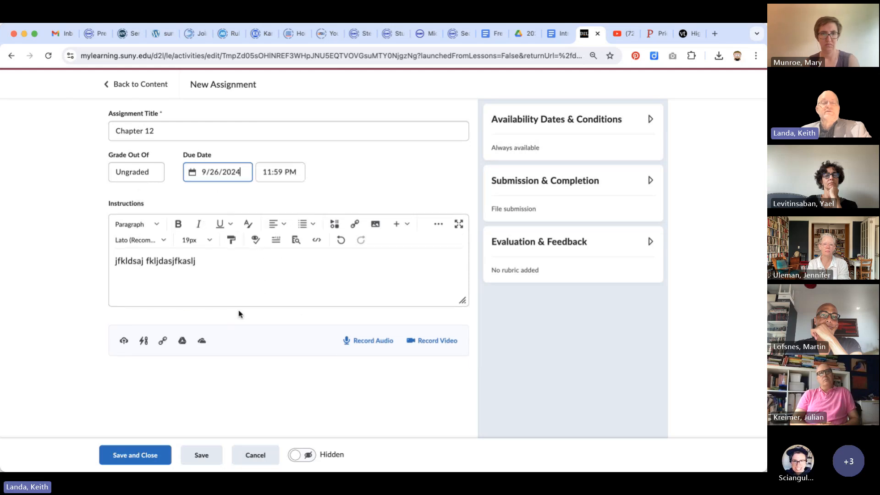
click(288, 173)
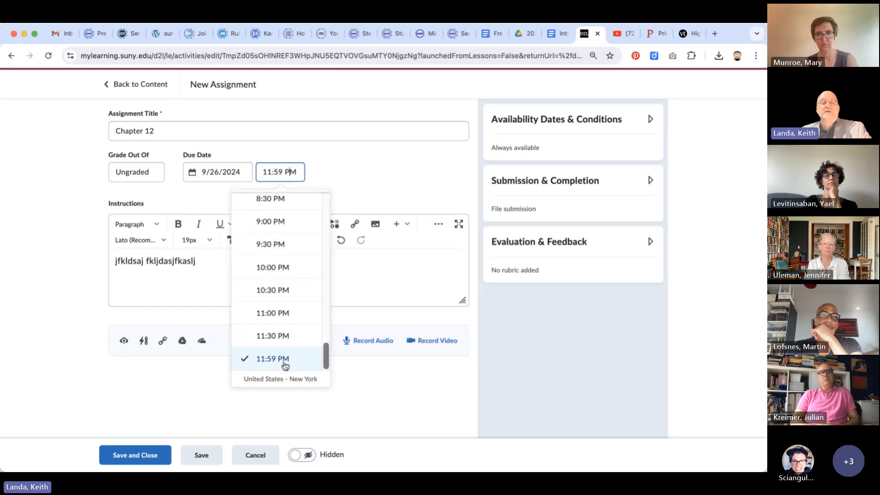
click(191, 400)
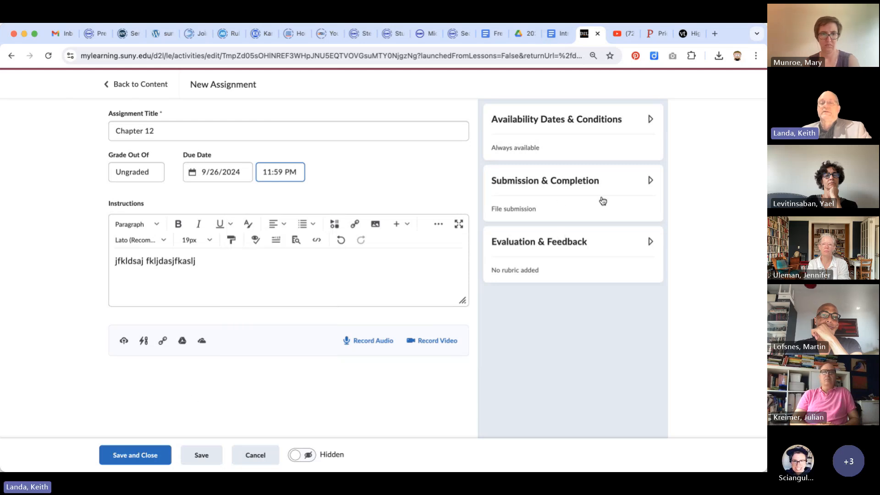
- In the submission settings, allow one file per submission and restrict the allowable file extensions to PDF Only
click(651, 180)
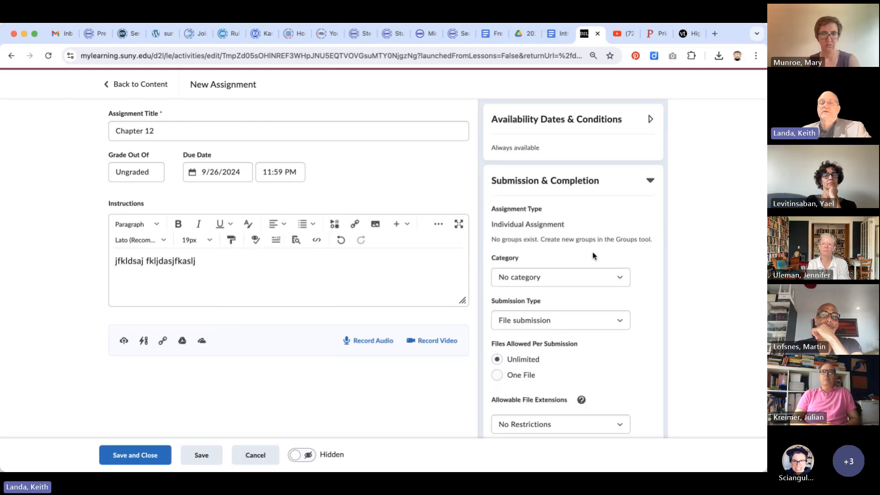
scroll(595, 250, down, 2)
click(496, 278)
scroll(599, 324, down, 1)
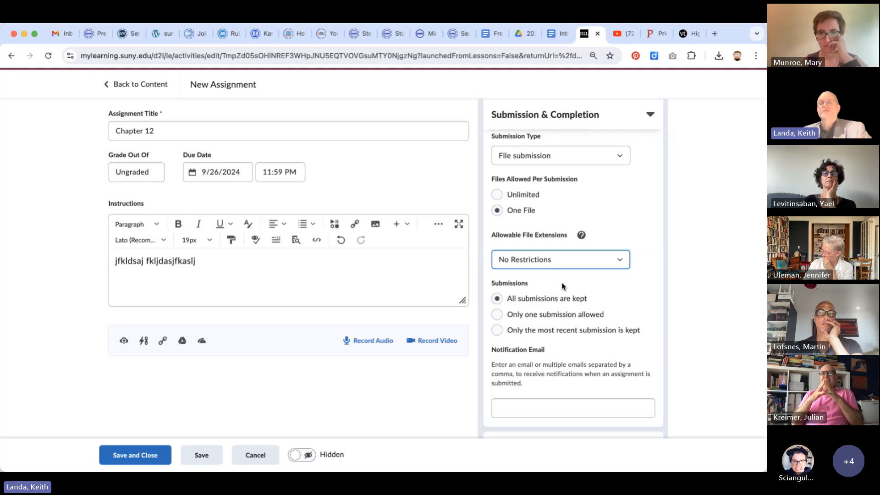
click(535, 270)
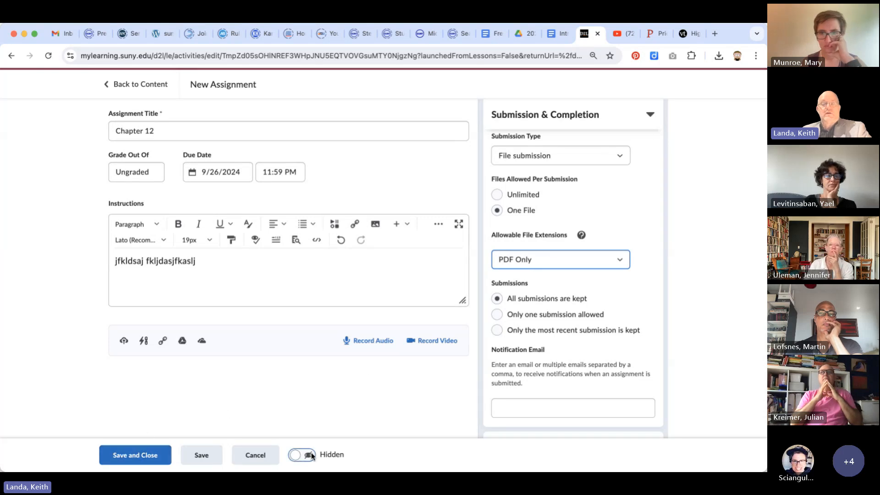
- Make the Chapter 12 assignment visible, save and close it, and return to the Unit 3: Life beyond the solar system module
click(297, 456)
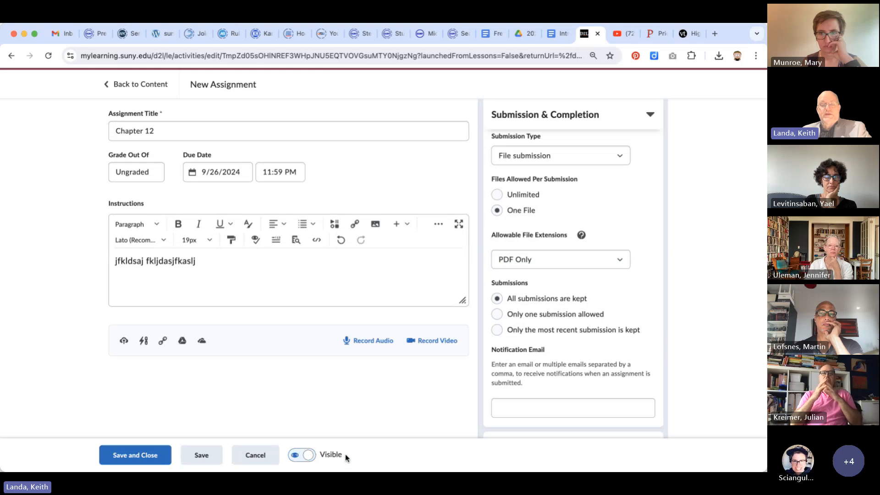
click(140, 455)
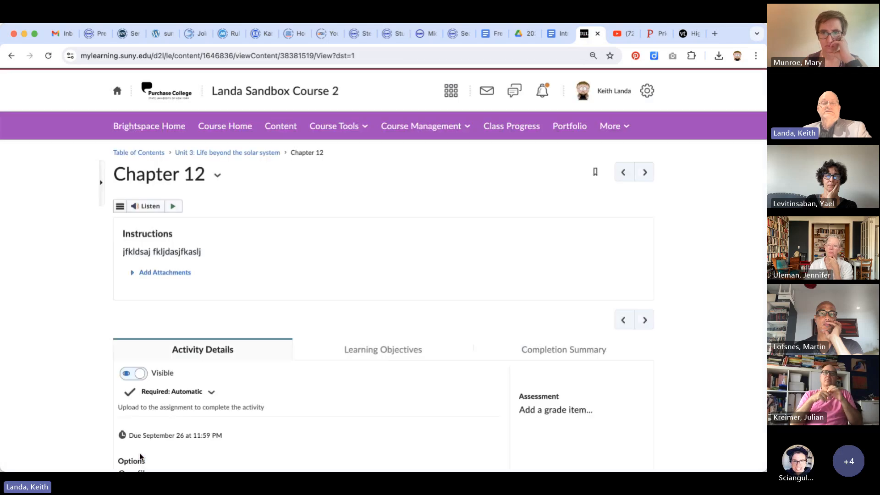
click(251, 153)
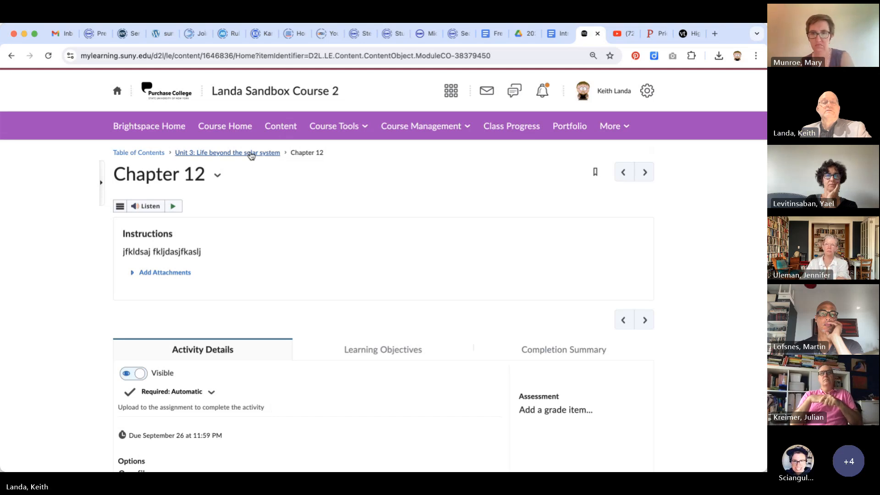
- Replace the Chapter 12 assignment's description with "Something better" directly in the module and update it
scroll(348, 261, down, 1)
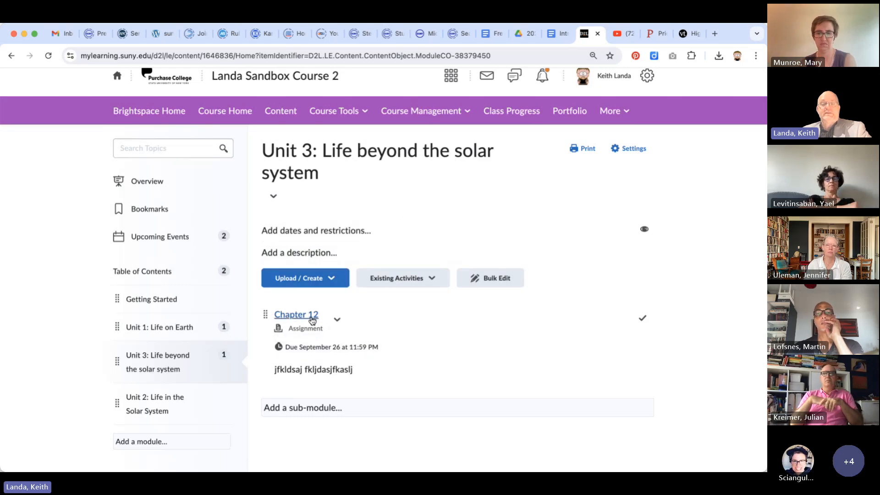
click(326, 372)
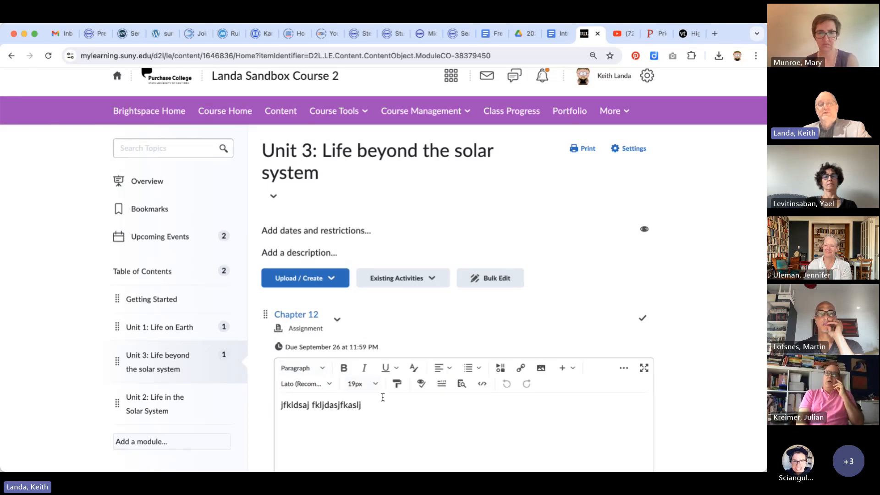
drag(382, 408, 252, 396)
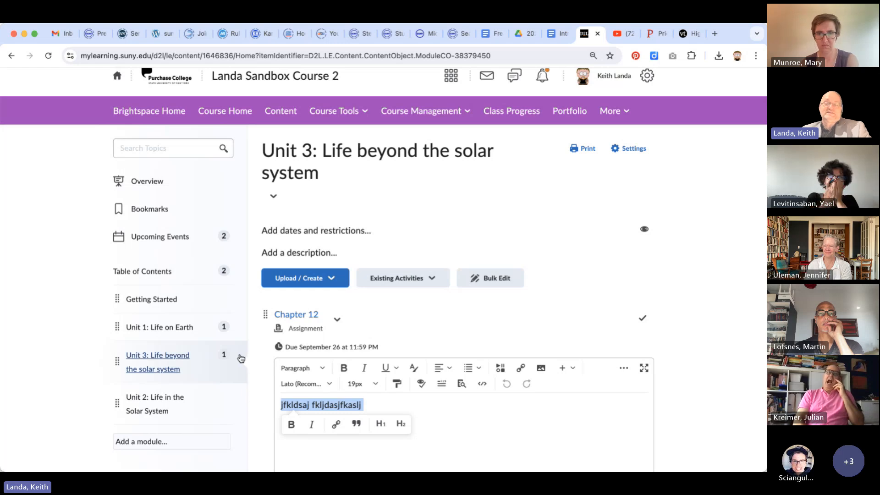
text(So)
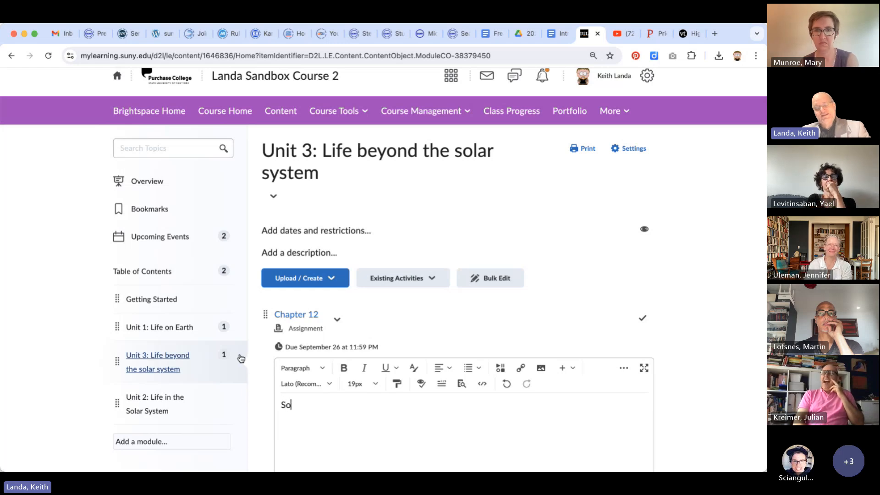
text(mething bet)
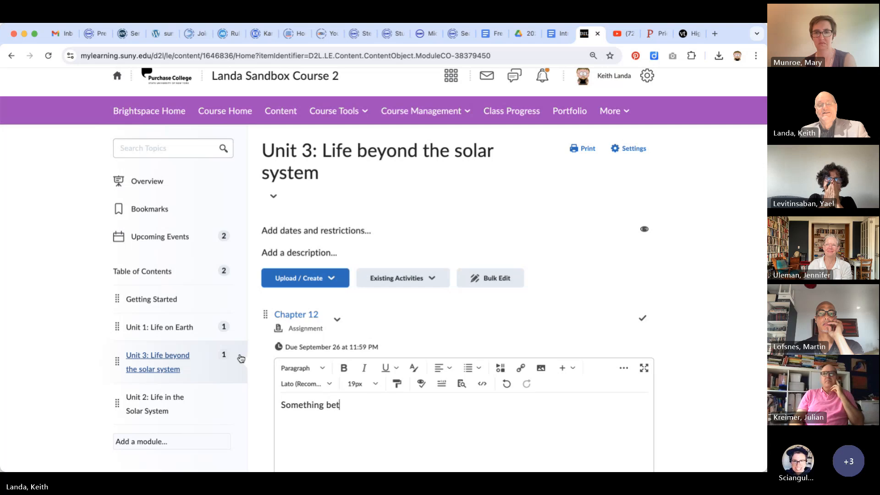
text(ter)
scroll(241, 358, down, 3)
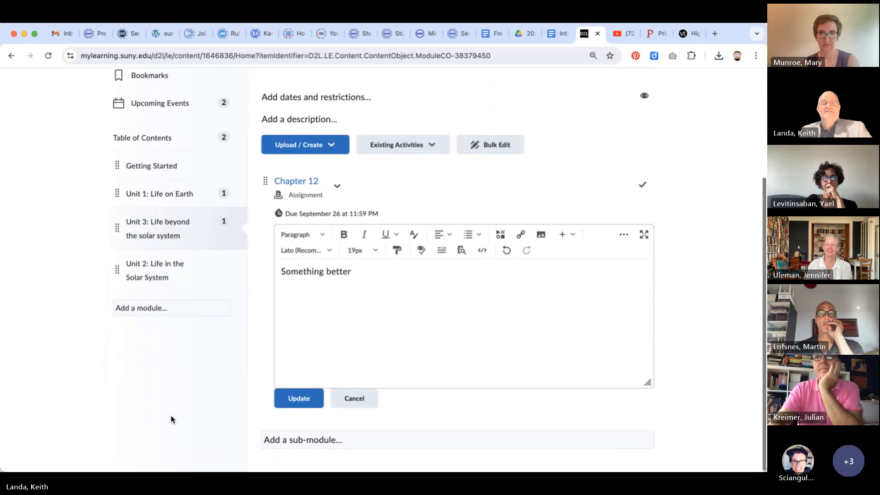
click(300, 398)
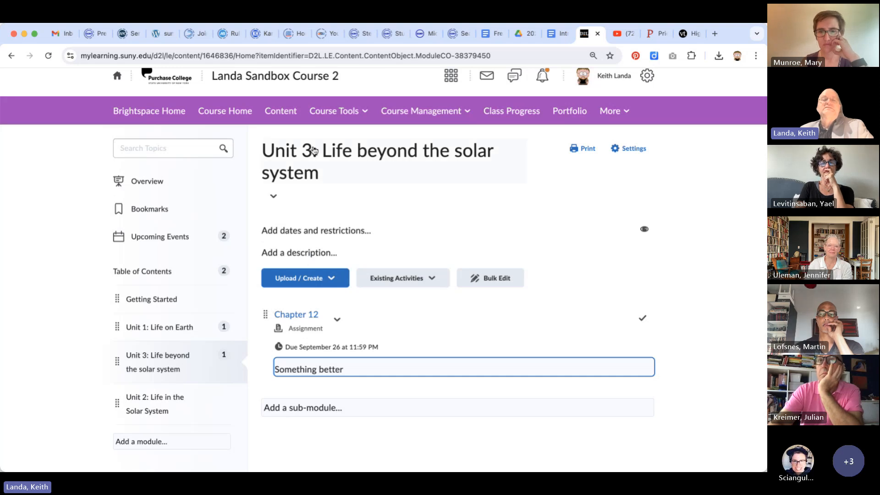
- View the course's Discussions list and its quiz management page
click(356, 113)
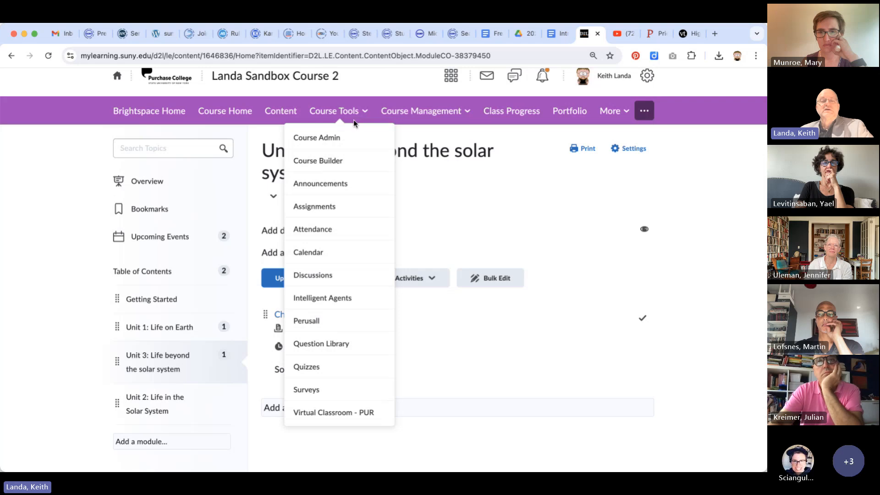
click(326, 275)
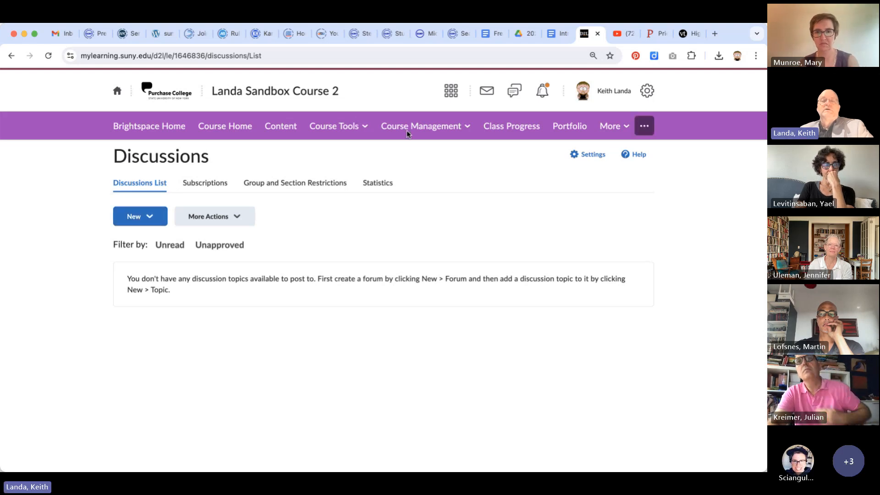
click(360, 128)
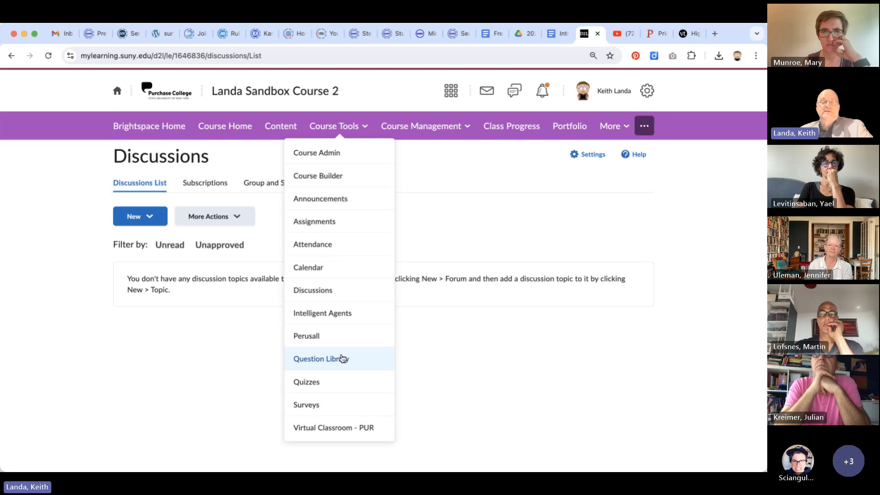
click(329, 383)
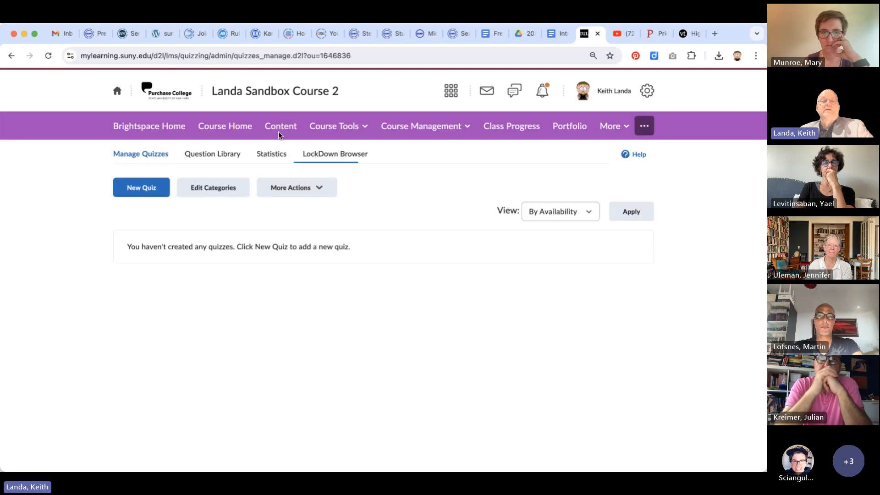
- Return to the course content and start a new discussion topic in the Unit 3: Life beyond the solar system module
click(276, 131)
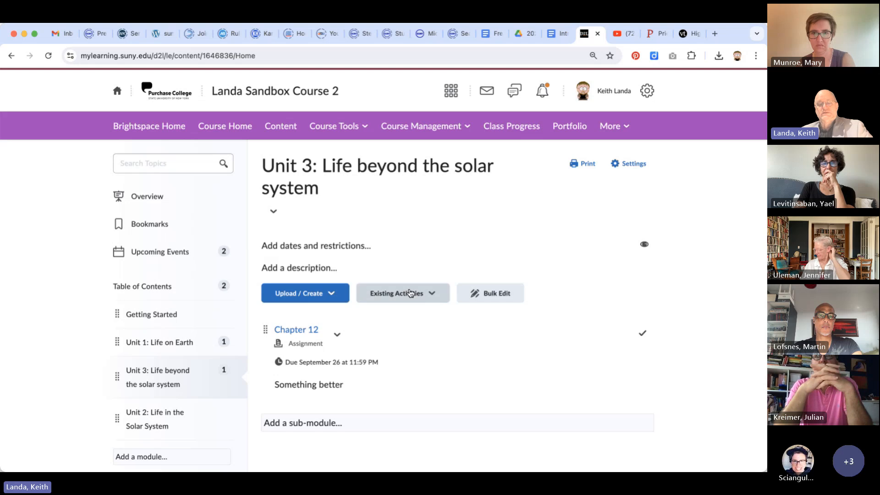
scroll(445, 328, down, 1)
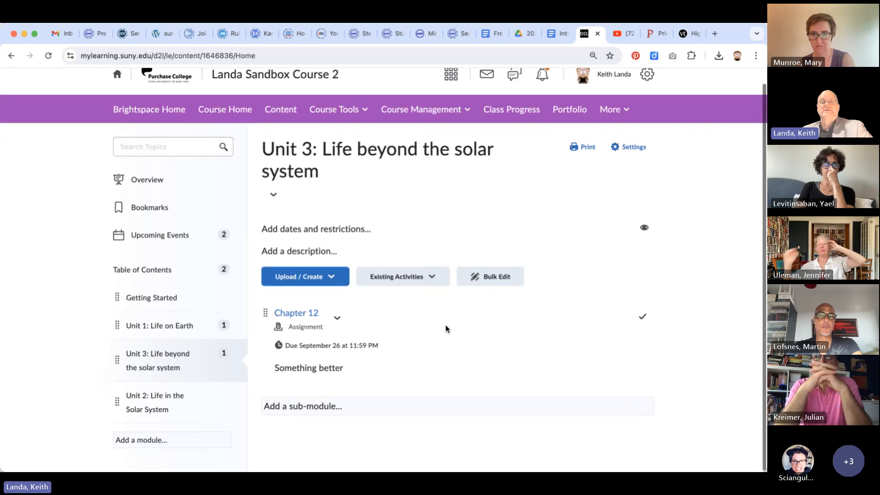
click(331, 279)
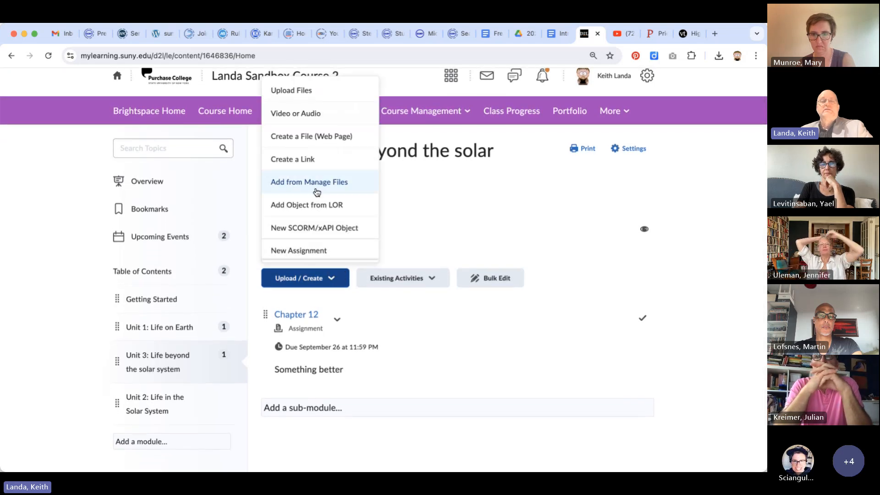
scroll(319, 189, down, 3)
scroll(320, 190, down, 1)
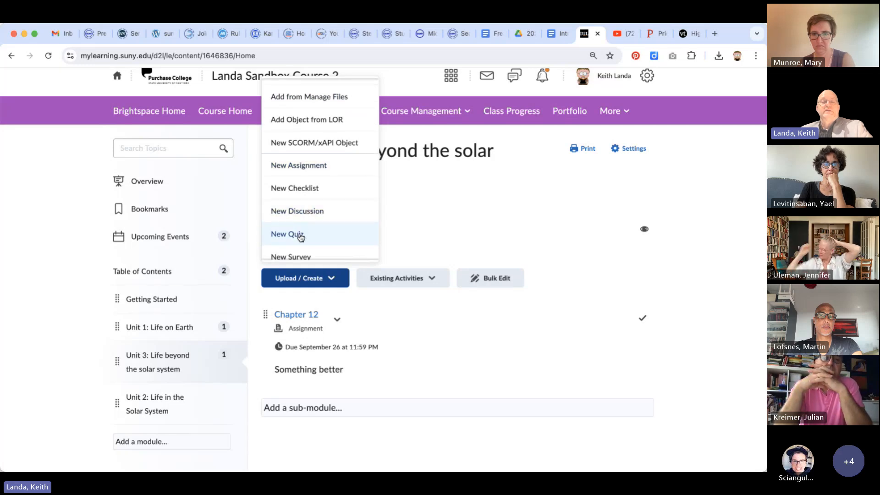
click(313, 214)
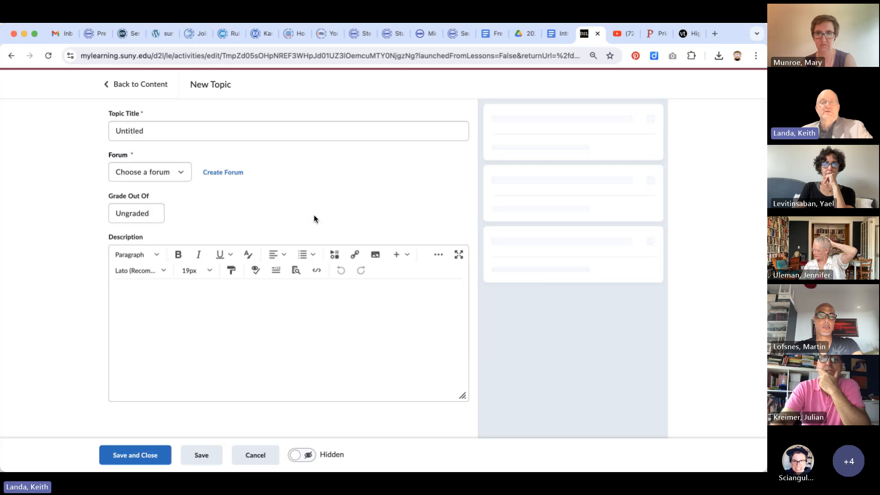
- Create a forum titled "Course discussions" for the new discussion topic
click(151, 132)
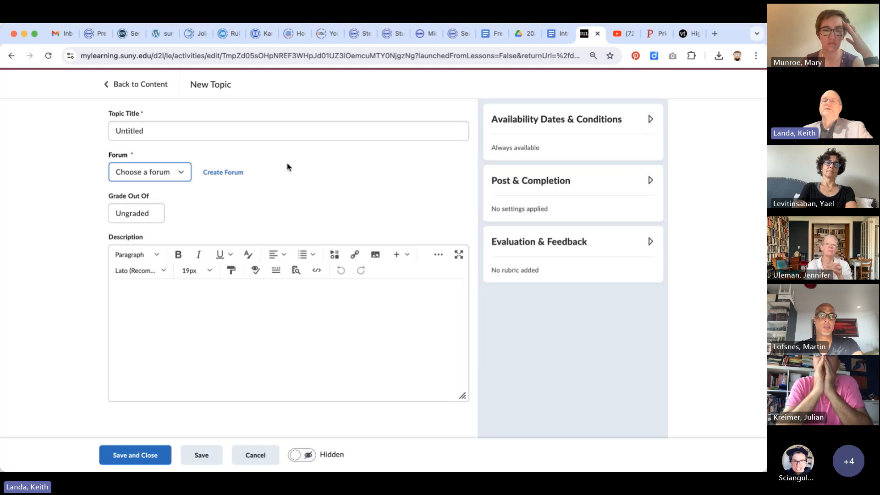
click(218, 173)
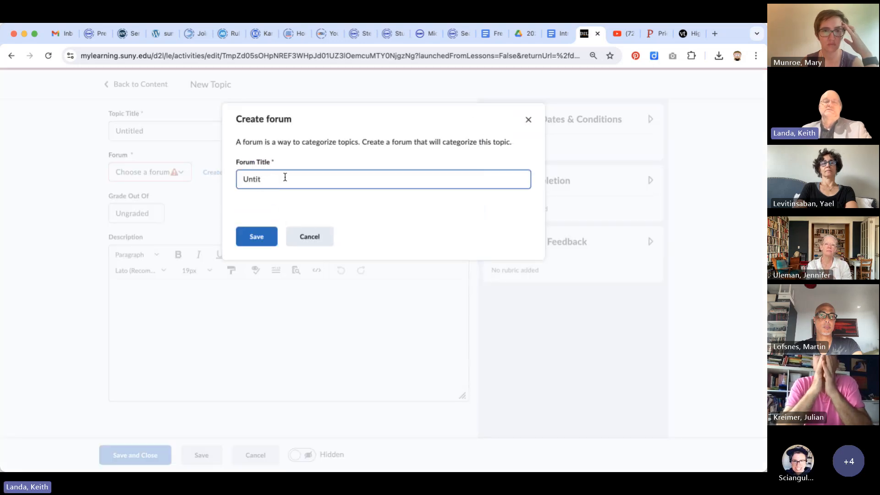
text(C)
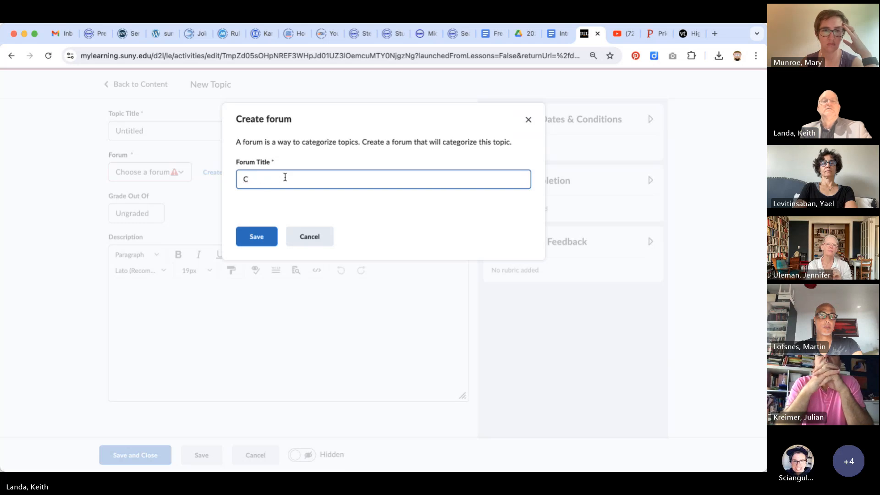
text(Ourse ourse dis)
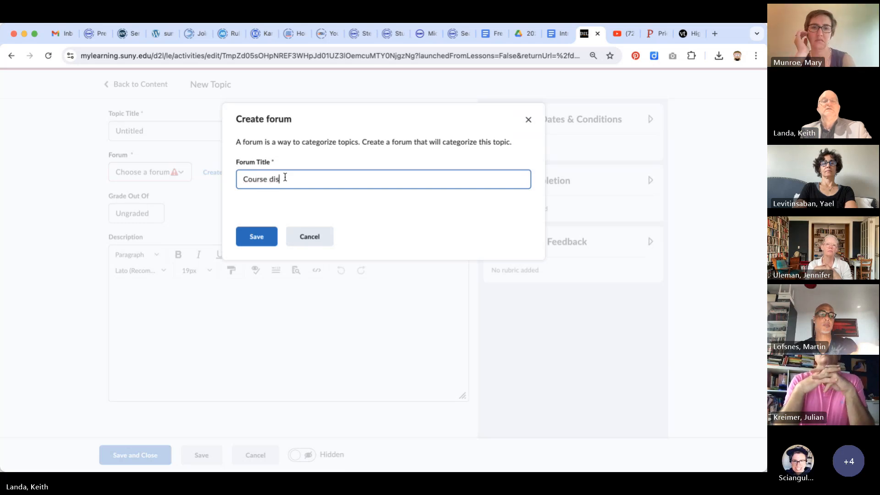
text(cussions)
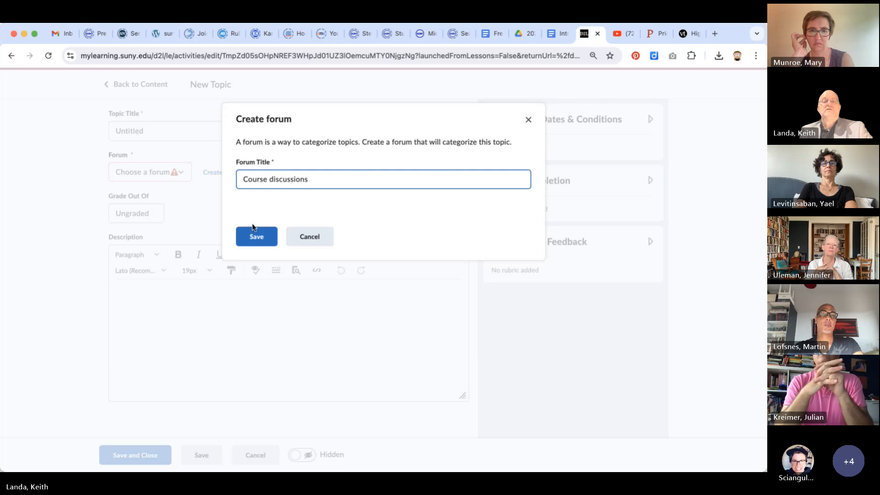
click(255, 233)
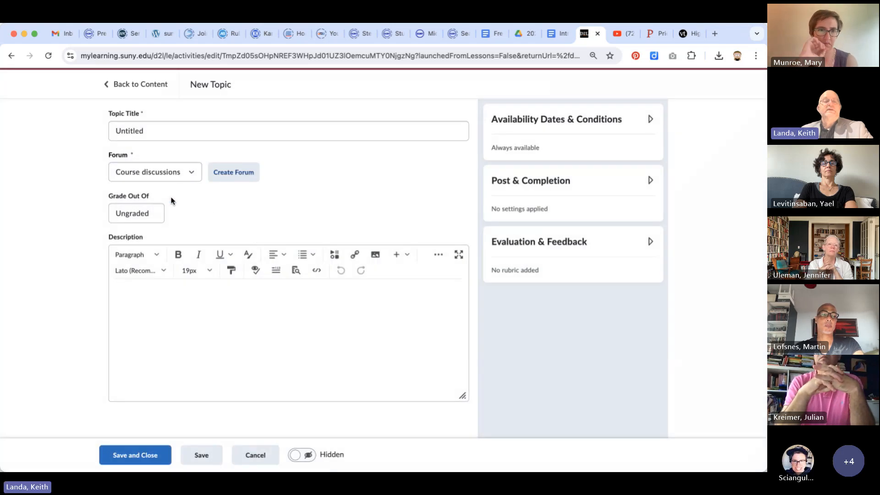
- Title the discussion topic "Week 3 discussion" and enter "Directions" as its description
click(163, 130)
drag(162, 131, 65, 121)
text(Week)
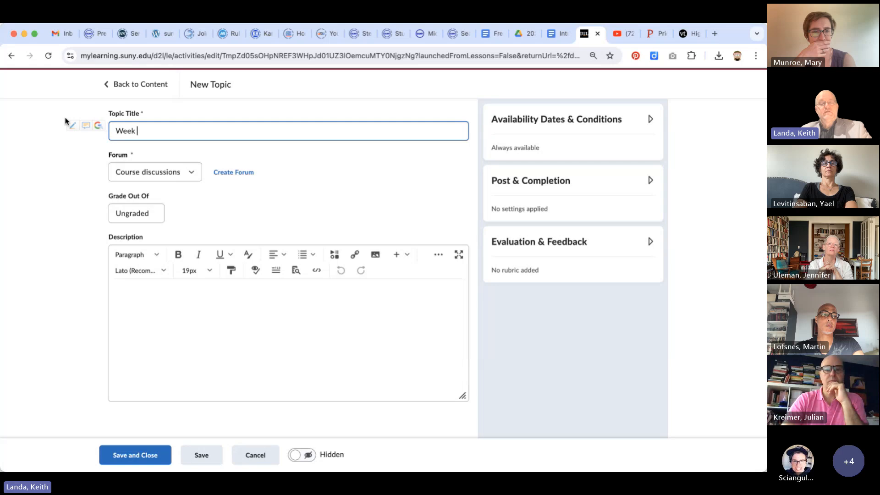
text( 3 discussion)
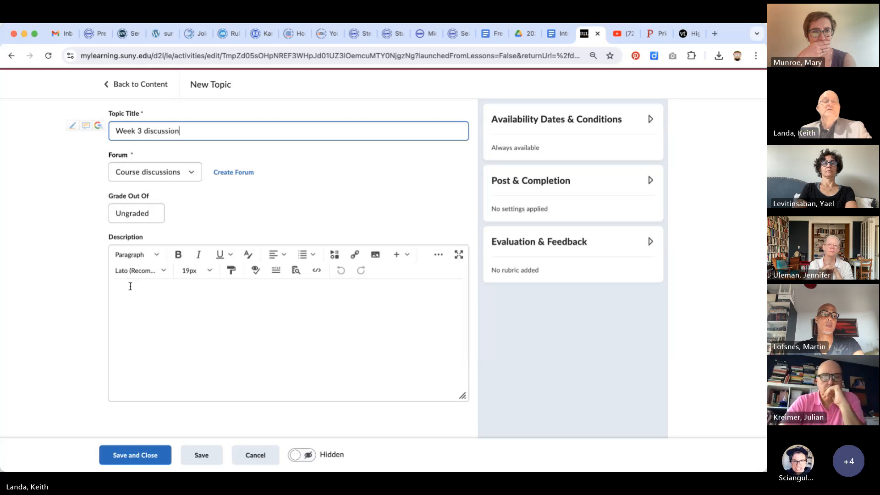
click(130, 284)
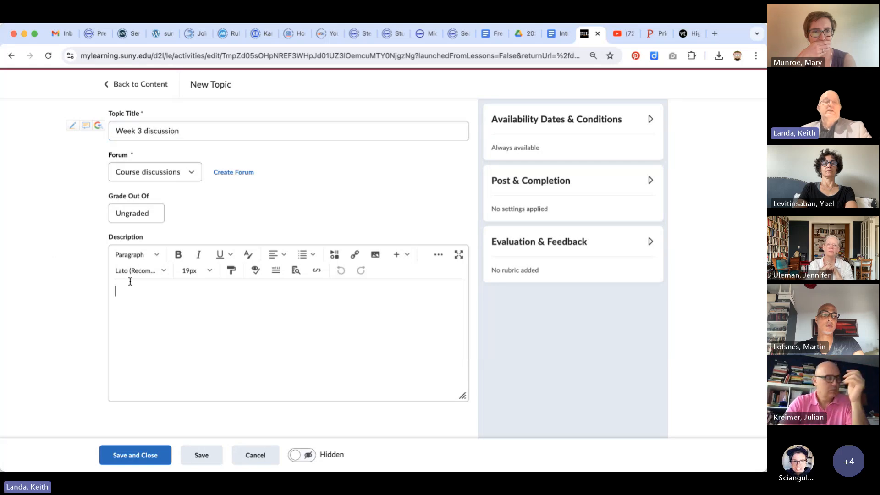
text(Directions)
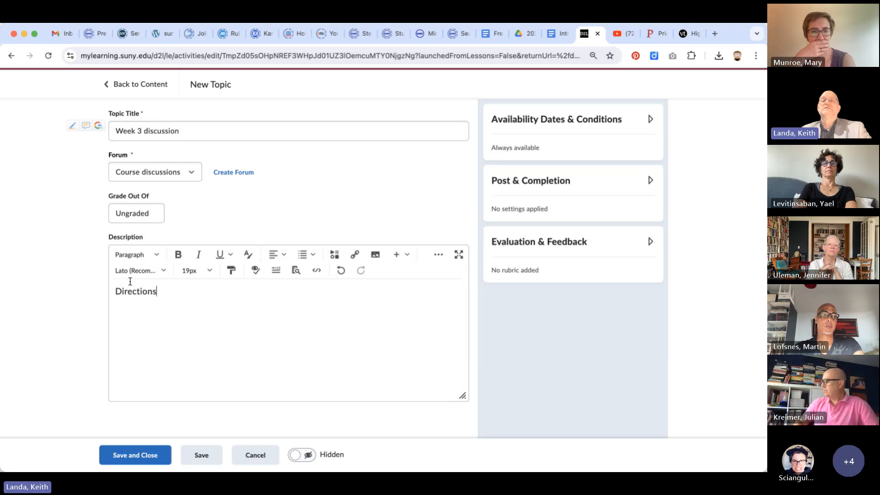
- Show the topic's post and completion options, save and close the topic, and return to the Unit 3: Life beyond the solar system module
click(650, 181)
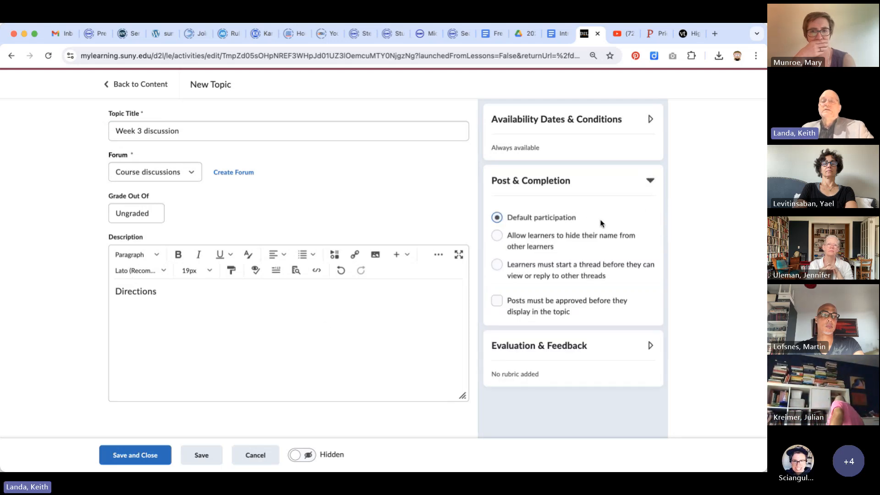
scroll(602, 223, down, 1)
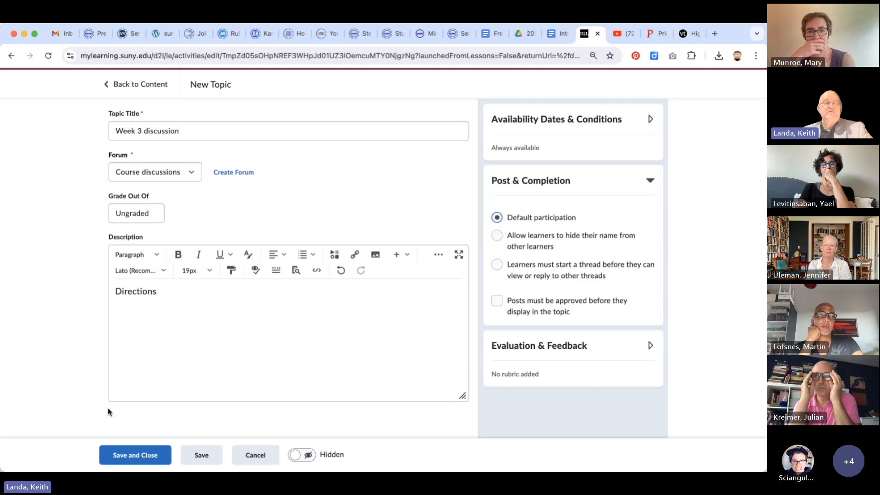
click(131, 456)
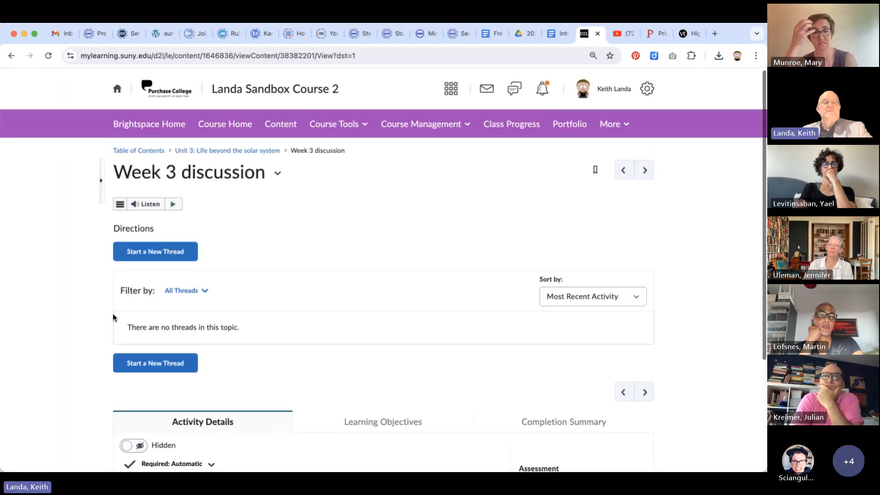
click(254, 151)
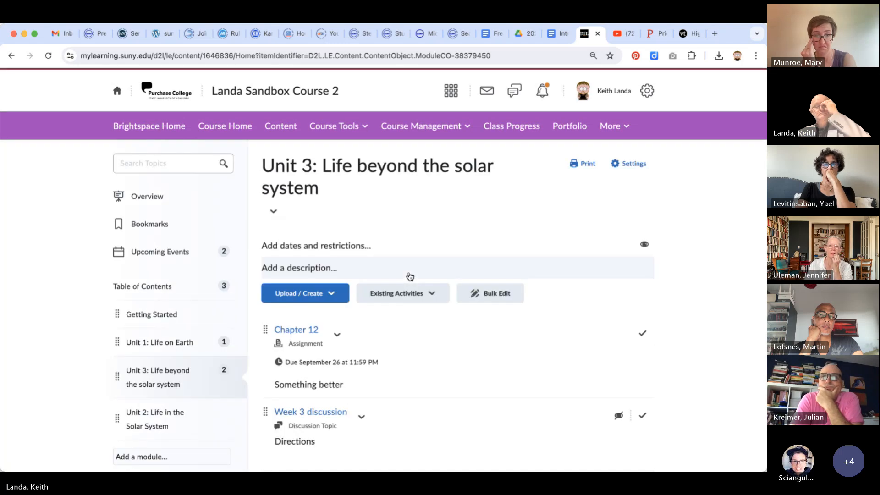
scroll(411, 276, down, 1)
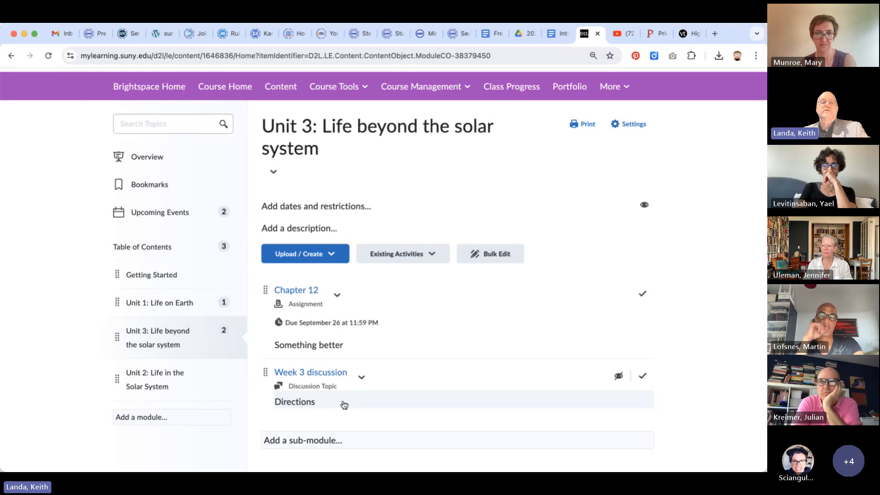
- View the course's Discussions list and its Assignments list
click(335, 88)
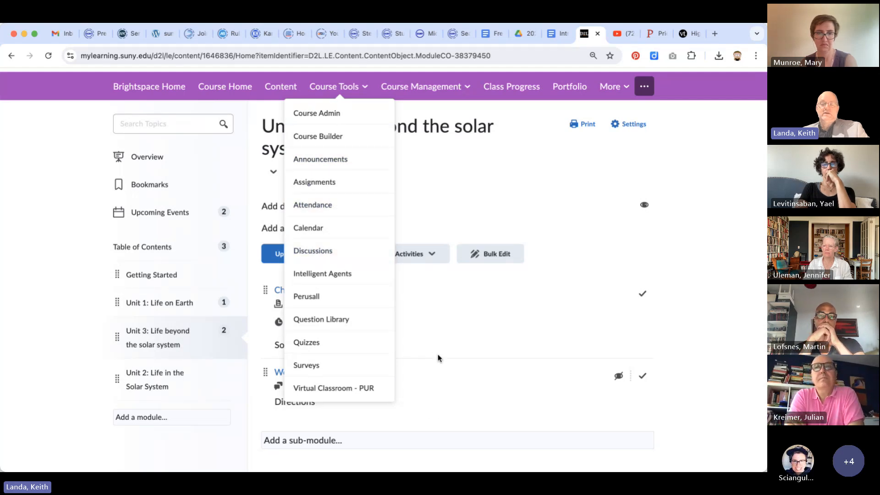
click(310, 251)
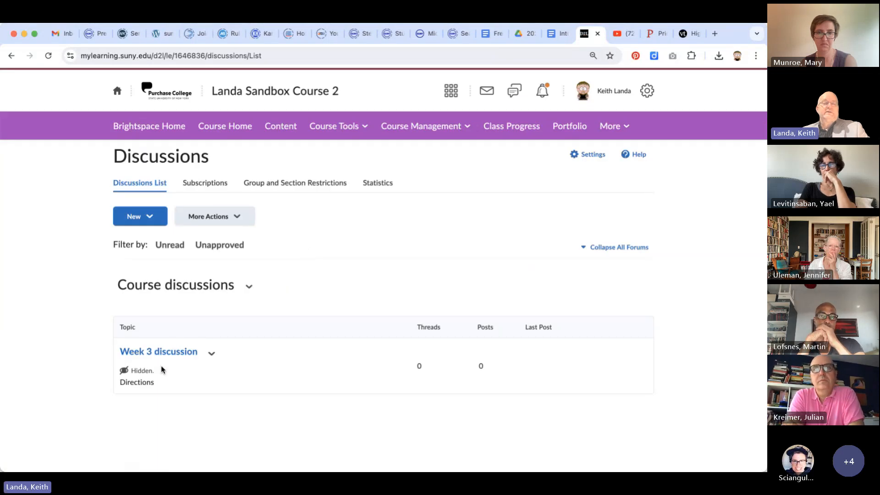
click(342, 127)
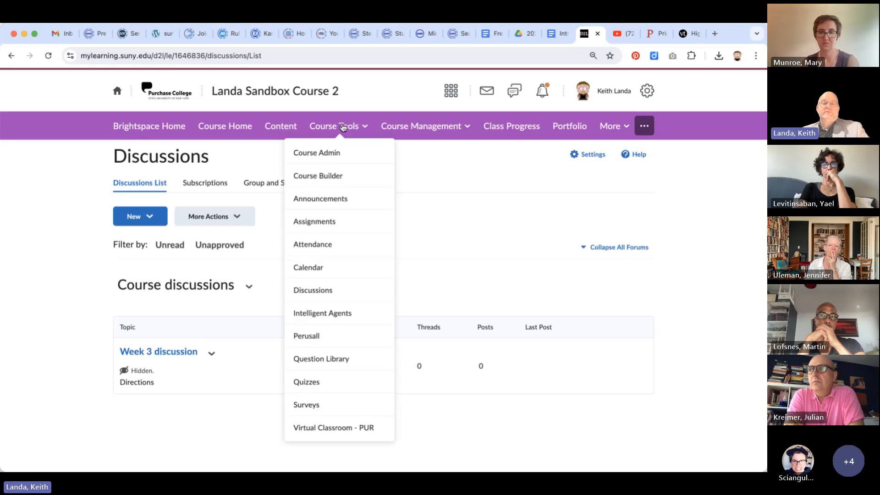
click(325, 227)
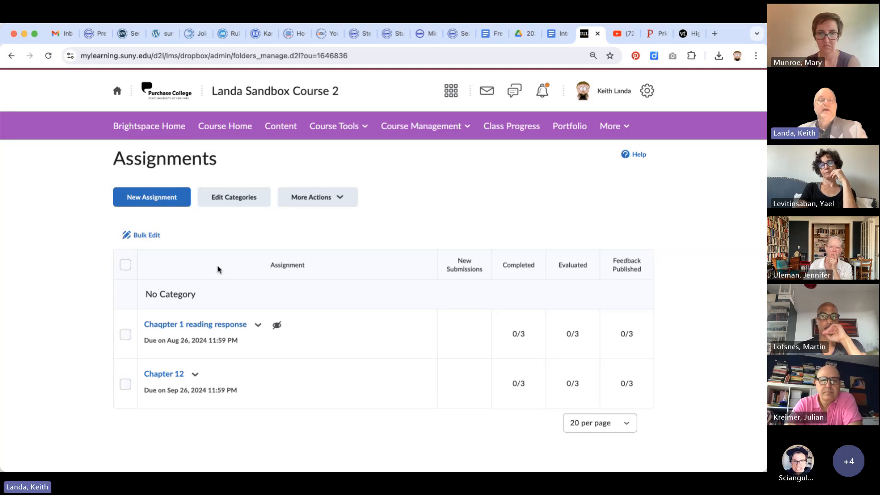
- Return to the course content and upload Strategic Plan.pdf from the computer into the Unit 3: Life beyond the solar system module
click(282, 130)
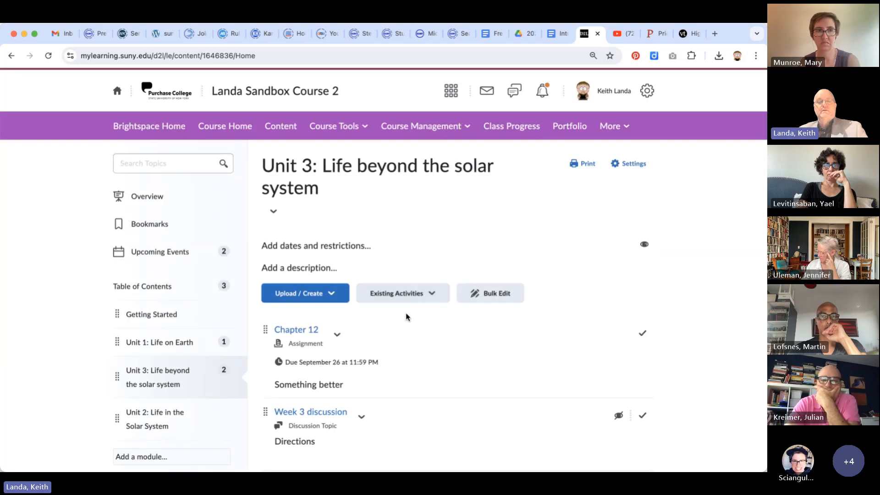
scroll(409, 316, down, 1)
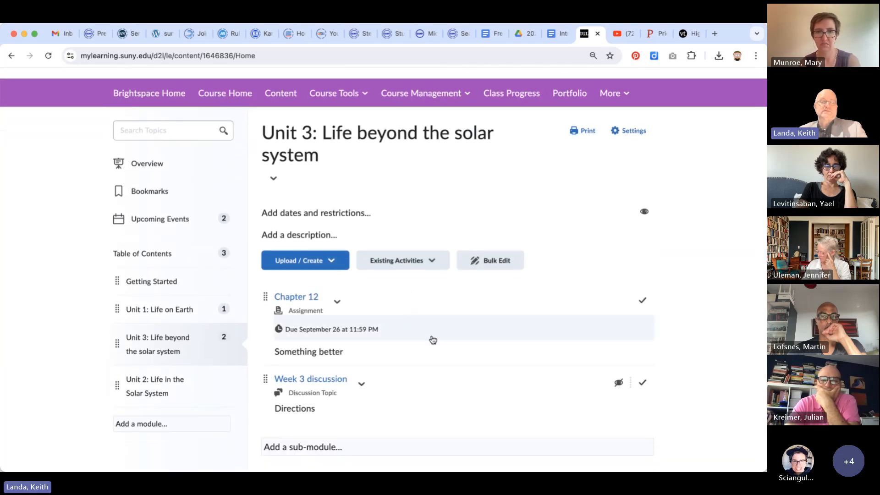
scroll(433, 341, down, 1)
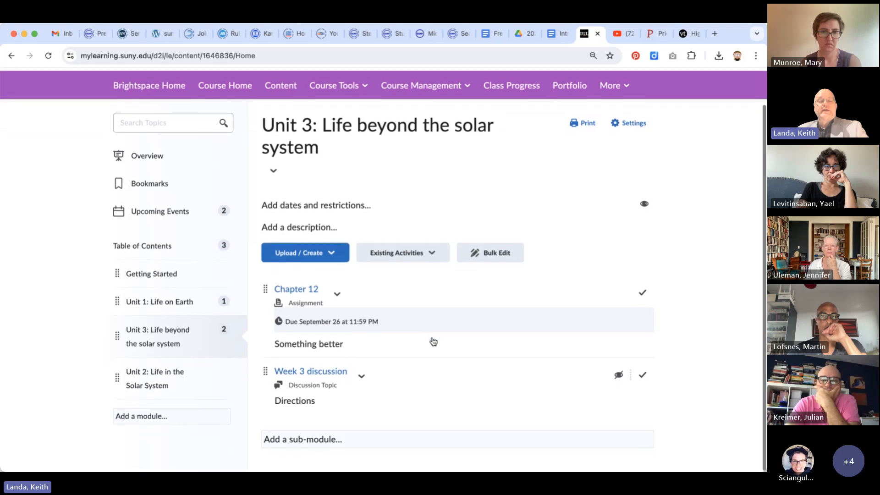
scroll(433, 341, up, 1)
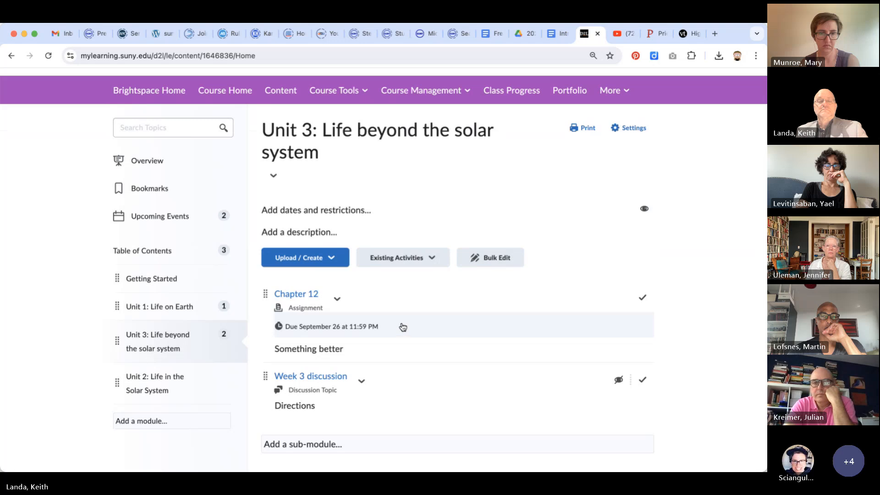
click(336, 259)
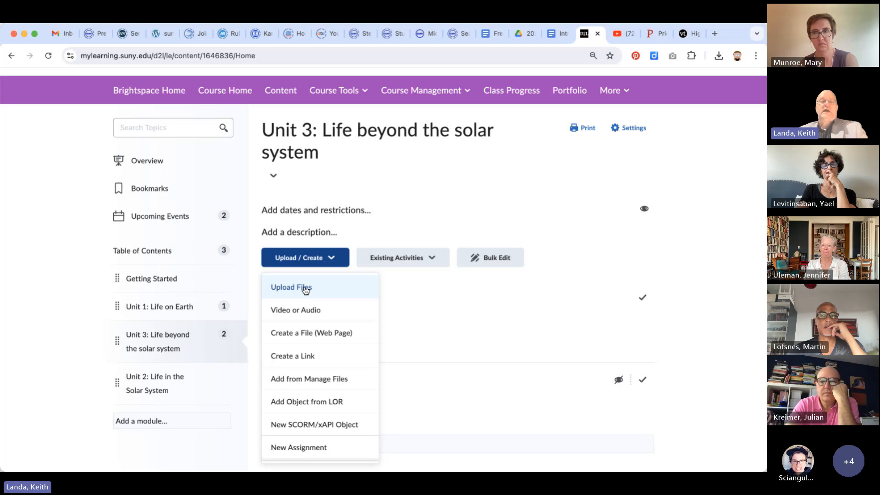
click(305, 289)
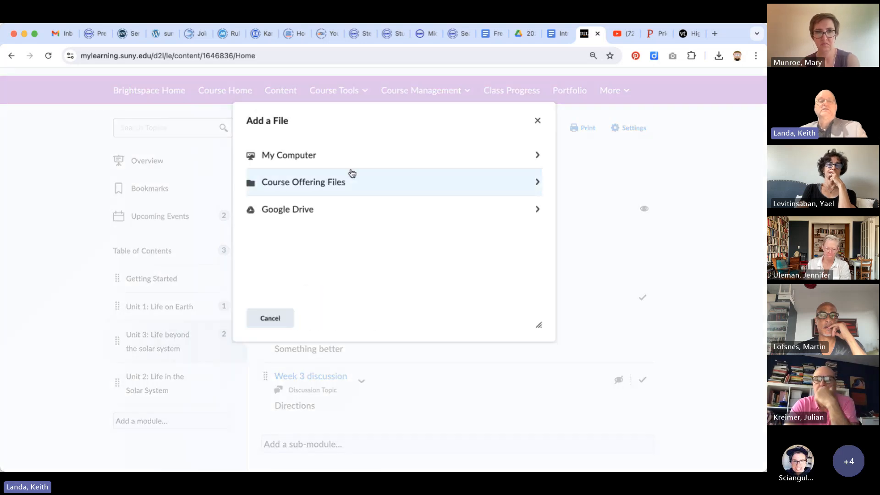
click(448, 158)
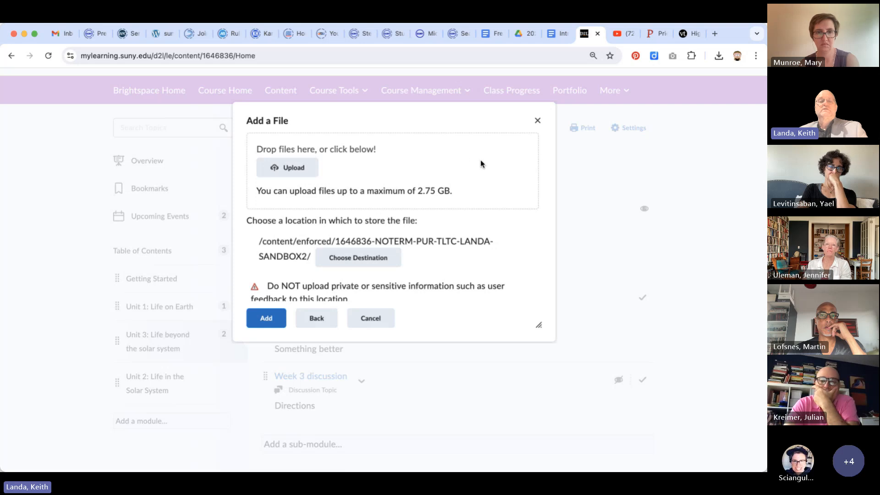
click(292, 167)
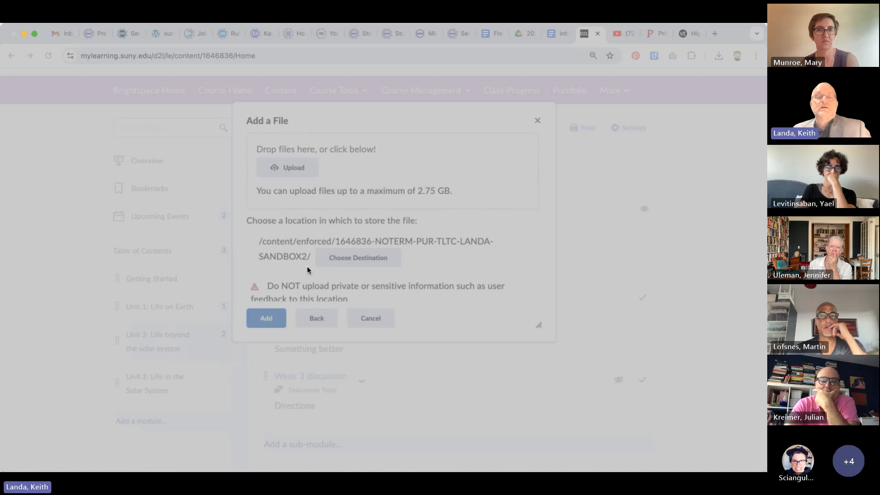
click(561, 350)
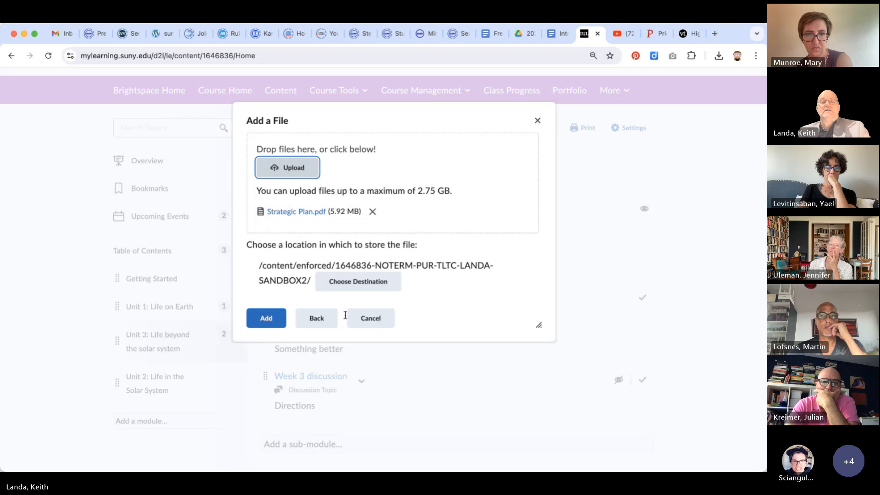
click(269, 316)
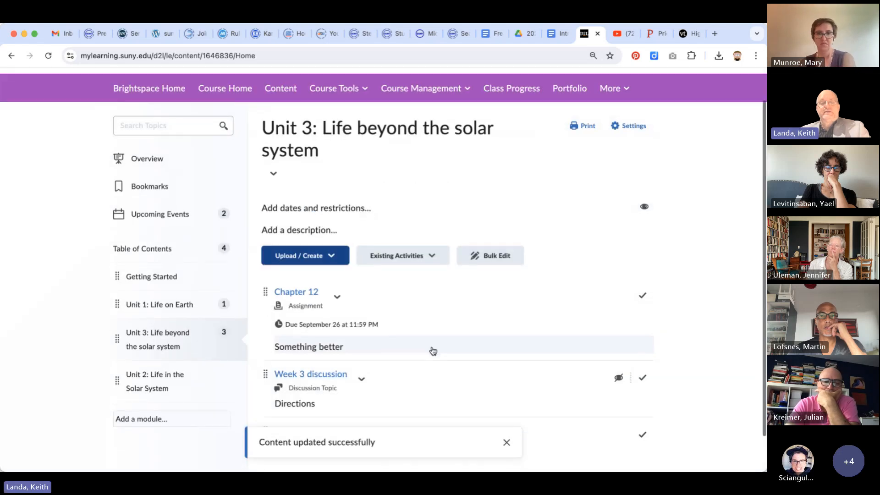
- Reorder the Strategic Plan PDF above Chapter 12, move it into the Unit 1: Life on Earth module, and view that module
scroll(433, 351, down, 2)
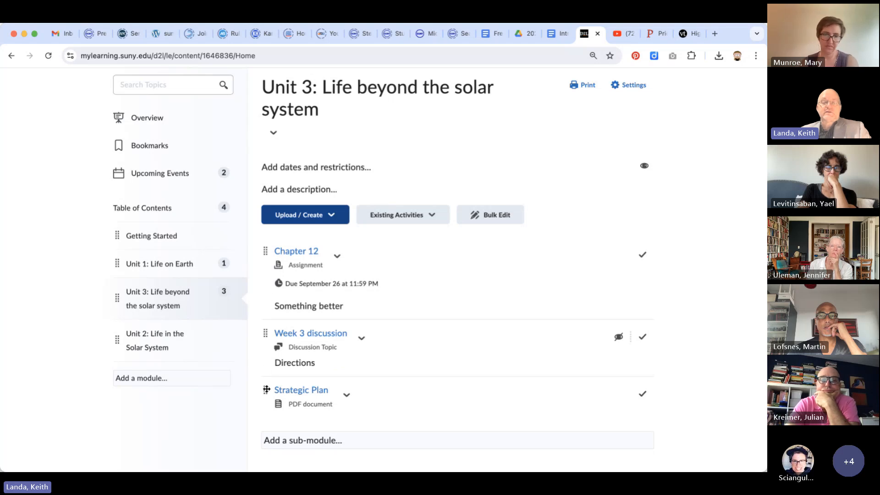
drag(266, 389, 266, 251)
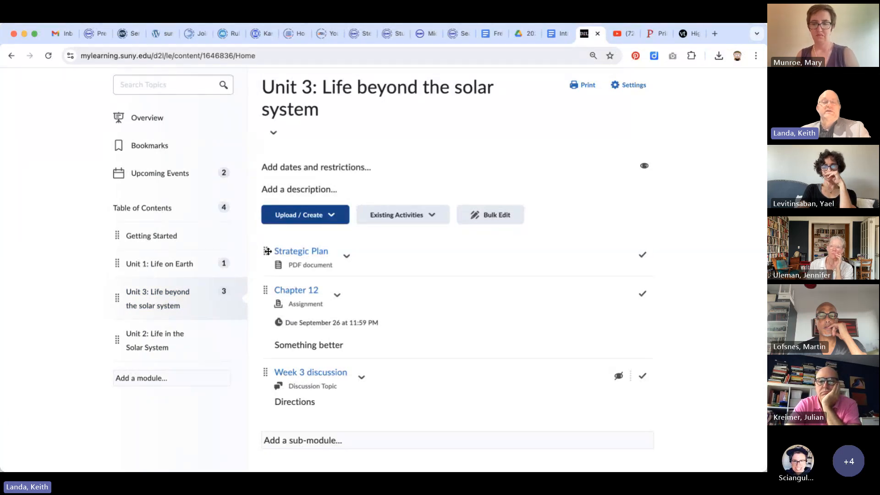
drag(267, 251, 183, 262)
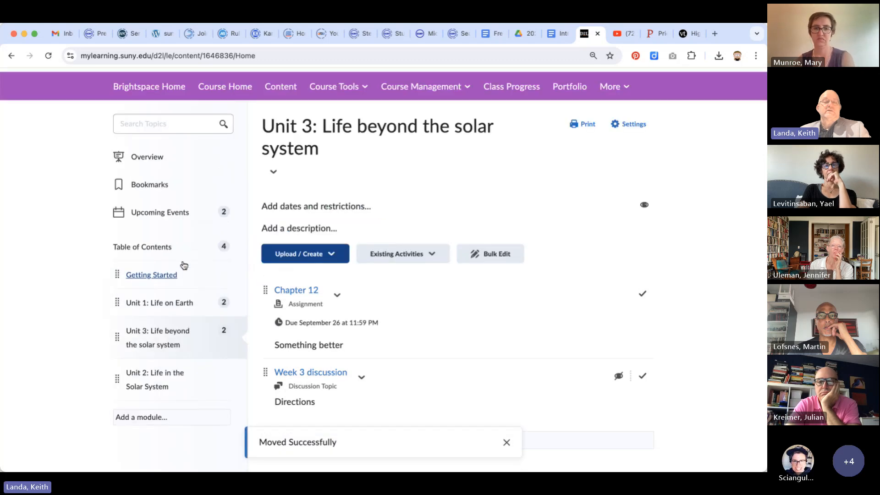
click(152, 305)
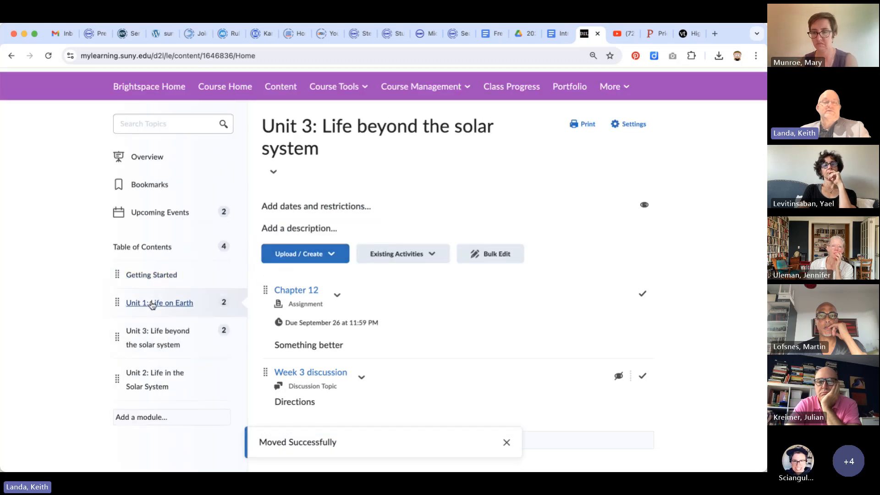
scroll(419, 367, down, 2)
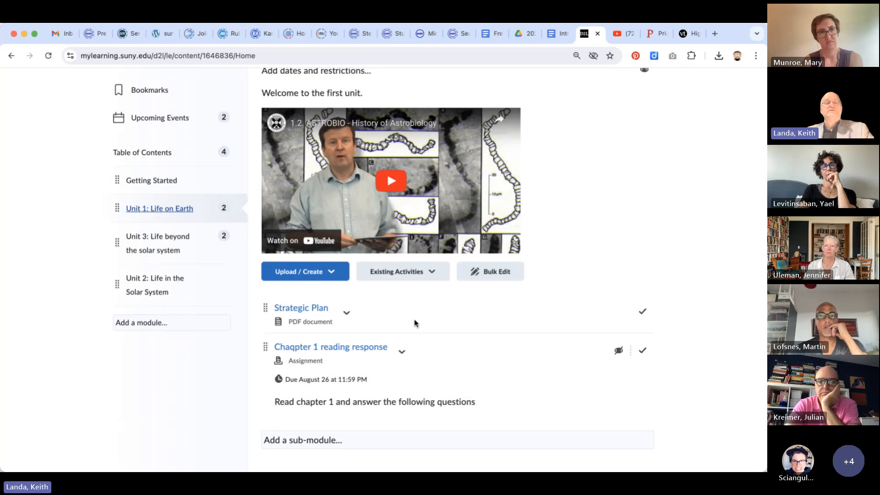
- Start a new web page file in the Unit 1: Life on Earth module and title it "My lecture notes for week 5"
click(331, 272)
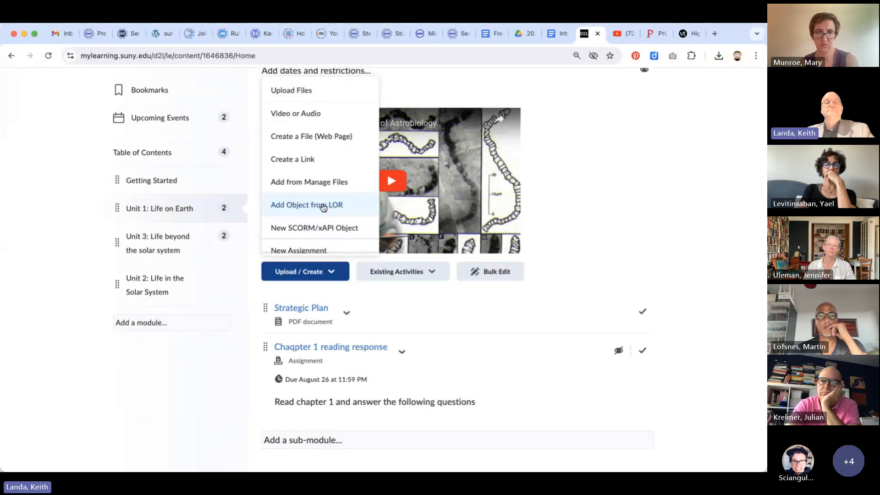
scroll(309, 190, down, 2)
scroll(309, 191, up, 2)
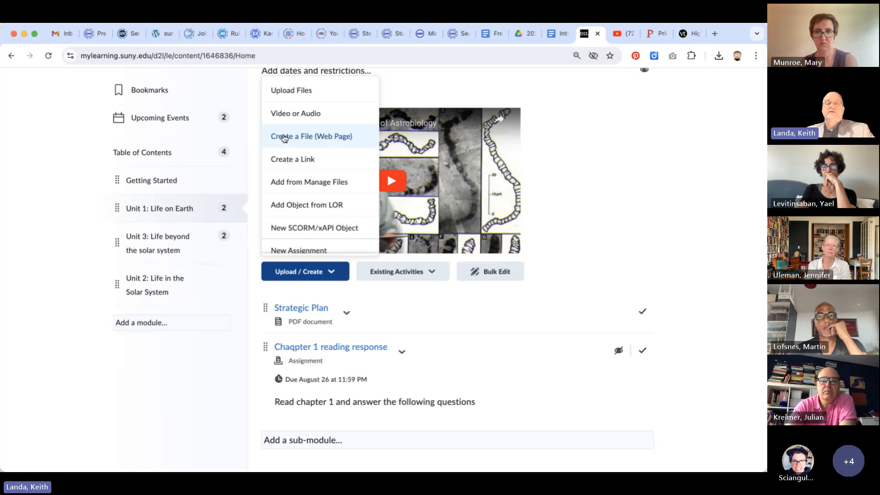
click(307, 138)
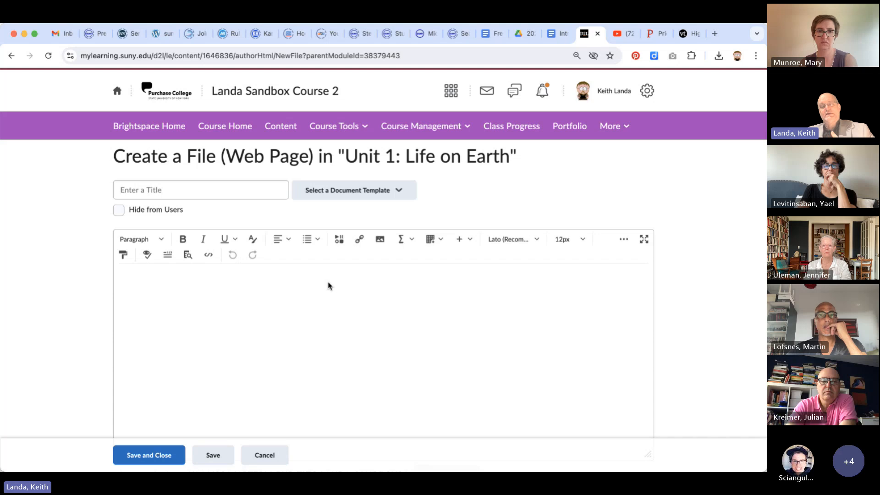
click(204, 196)
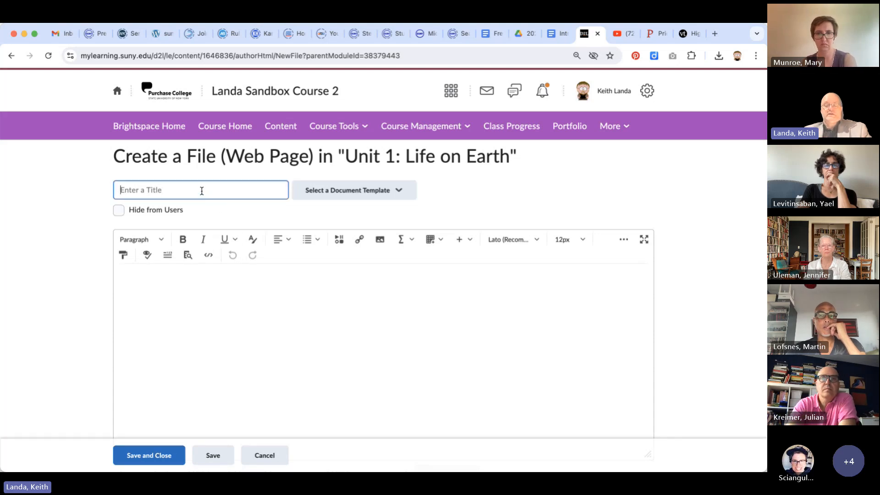
text(My lectu)
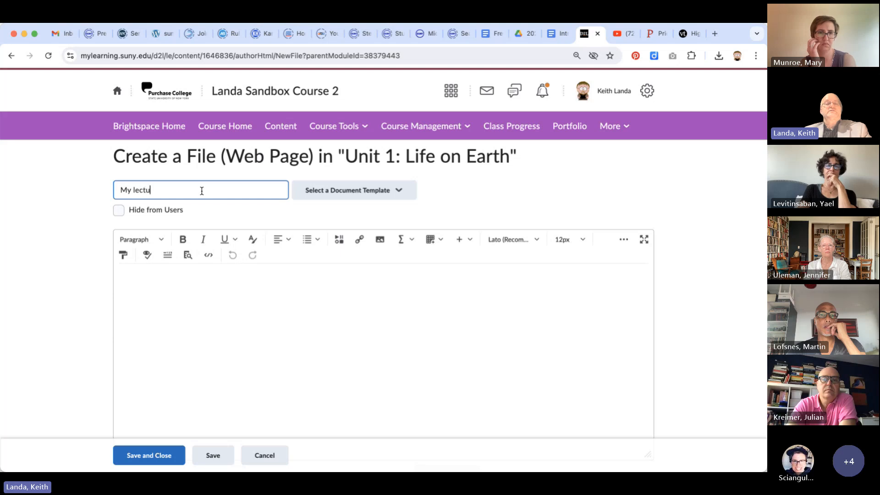
text(re notes for week)
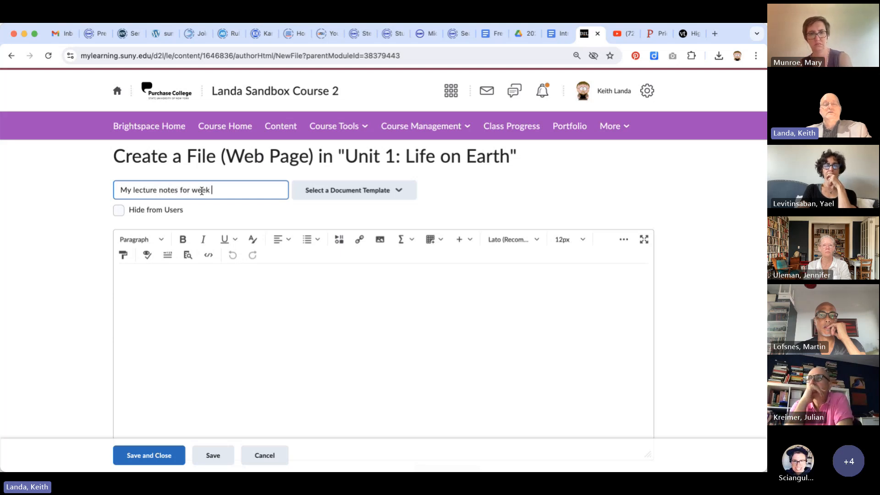
text( 5)
click(172, 298)
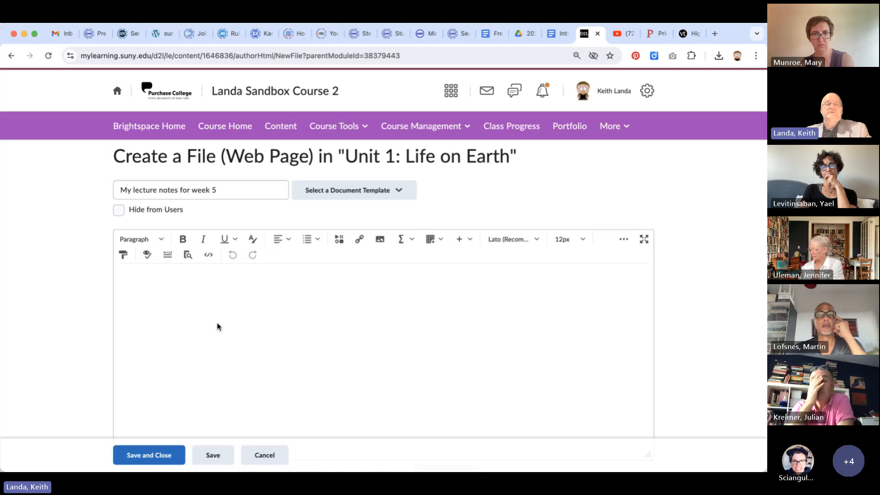
- Enter placeholder body text for the lecture notes page and replace it with the 05_video_lecture document template
text(jf dsajflas jlfjaslkjf klas jflkjsalkfjasl;kjflkaj lfk)
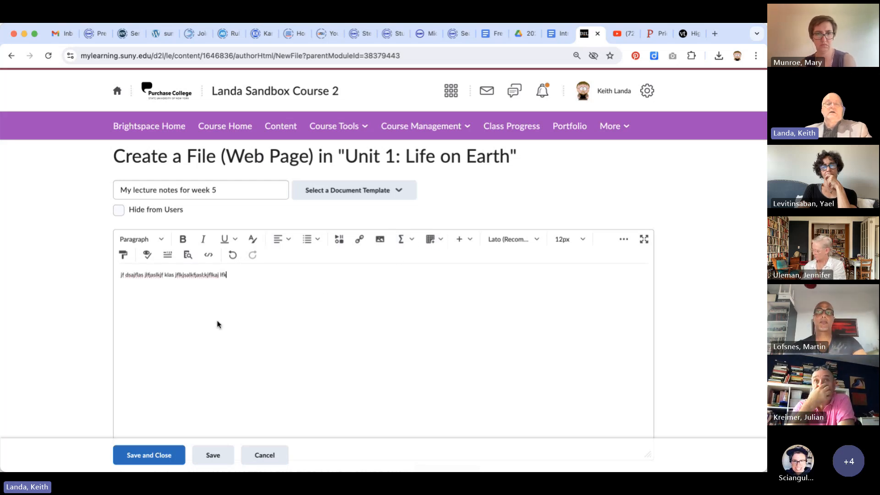
text(jakl)
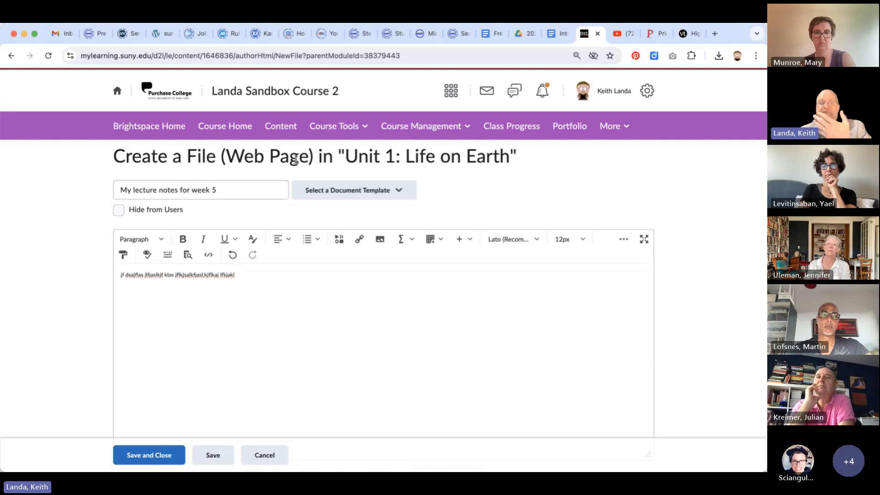
click(400, 192)
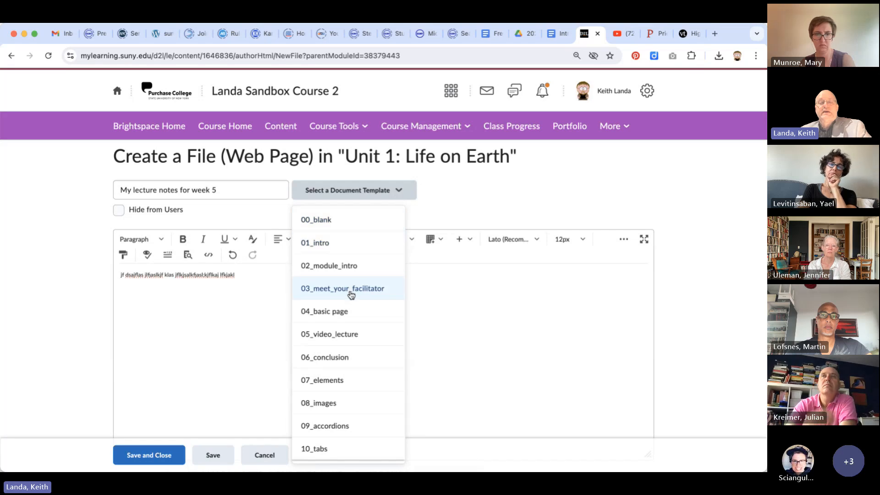
click(345, 341)
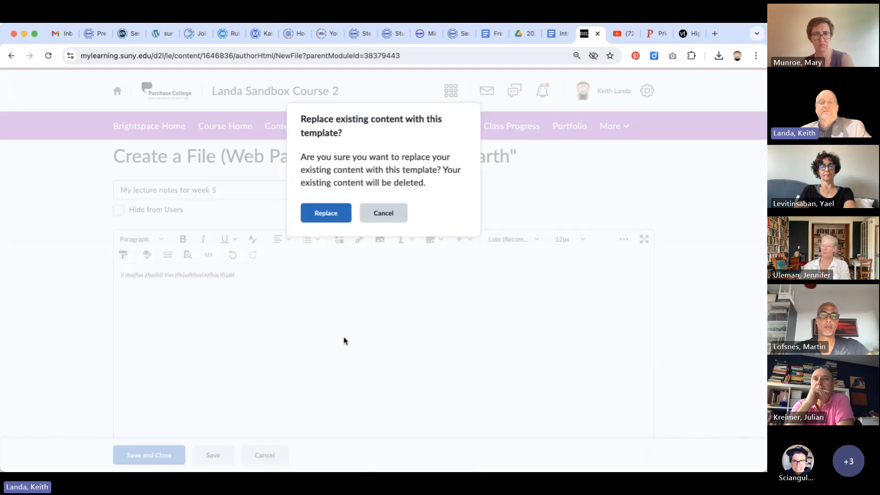
click(328, 215)
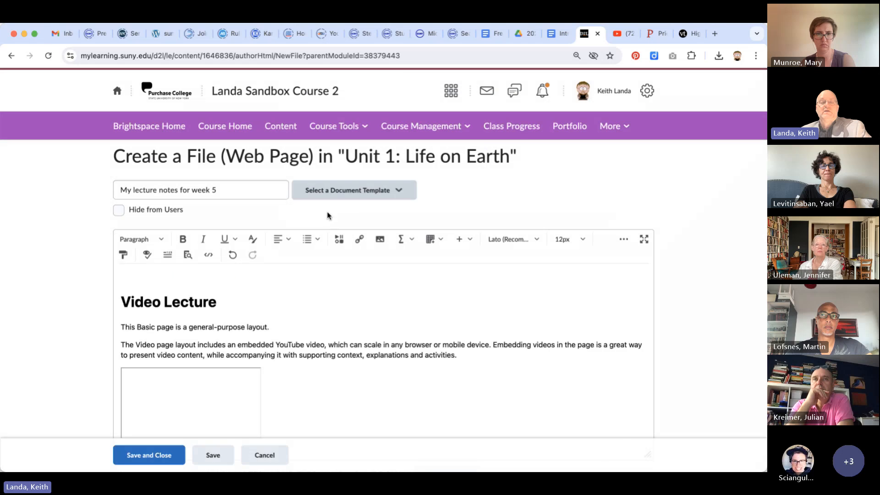
- Examine the video lecture template's banner, introductory text, embedded video and video replacement instructions
scroll(372, 309, down, 5)
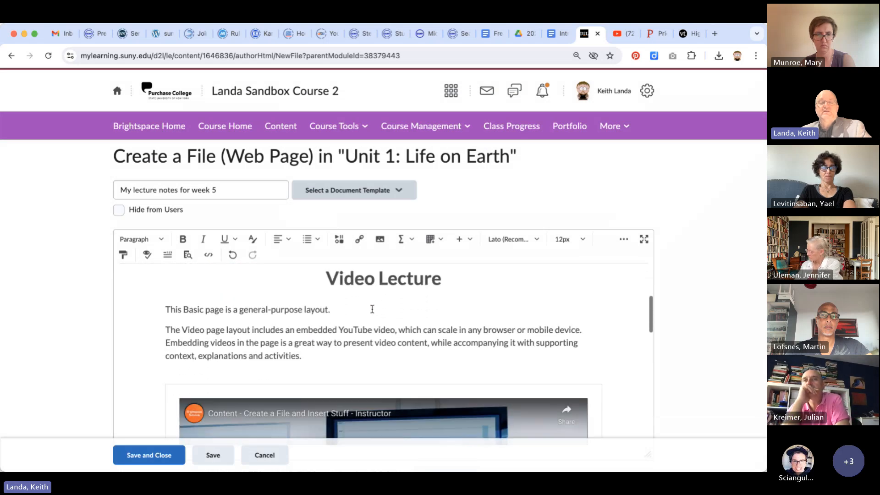
scroll(372, 309, down, 6)
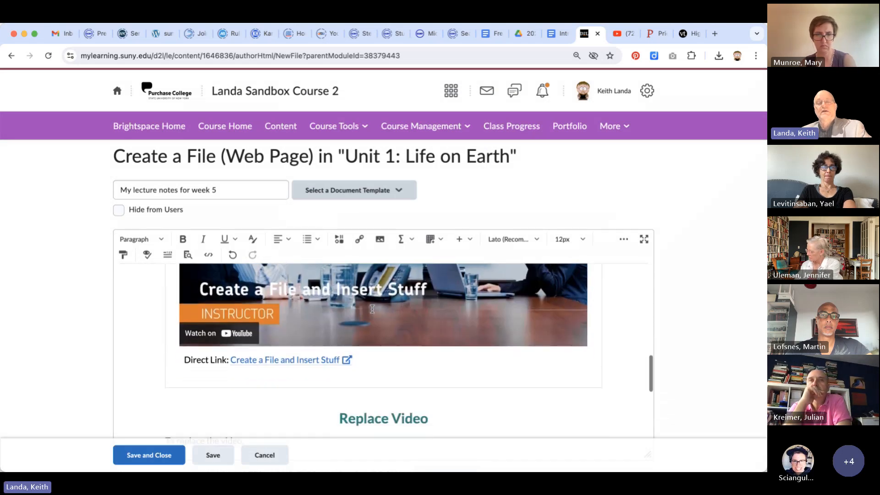
scroll(372, 308, down, 1)
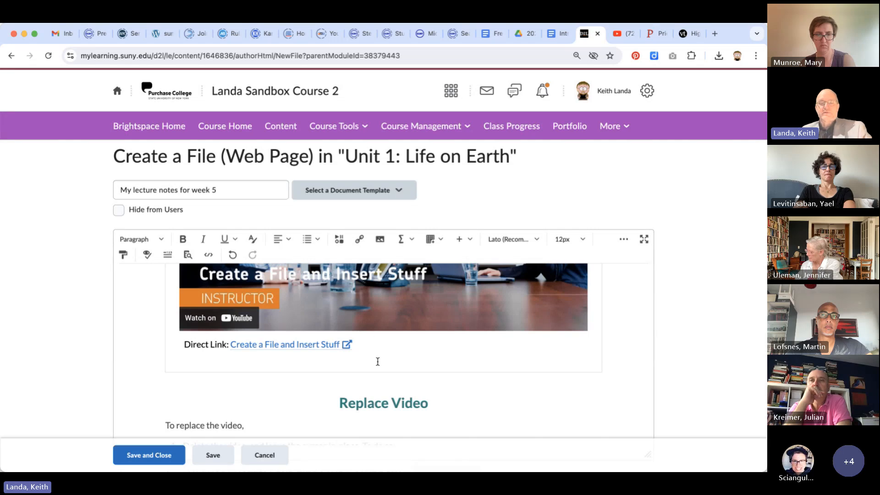
scroll(377, 362, down, 4)
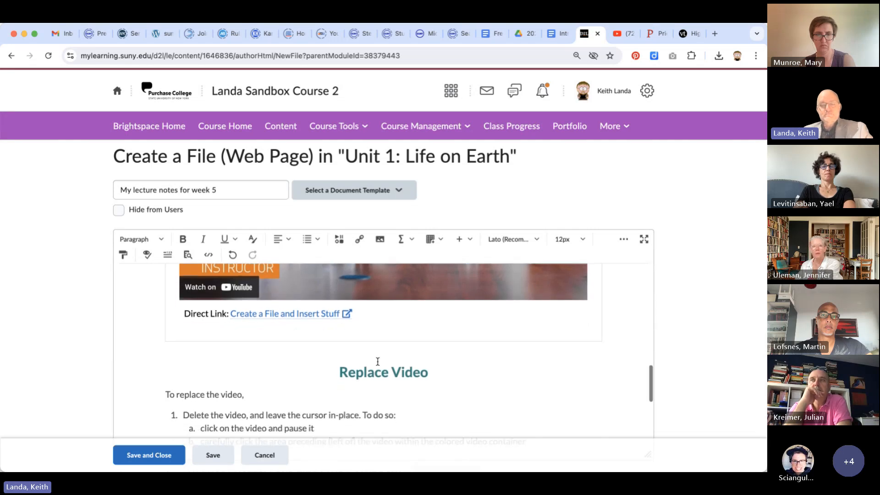
scroll(377, 362, down, 3)
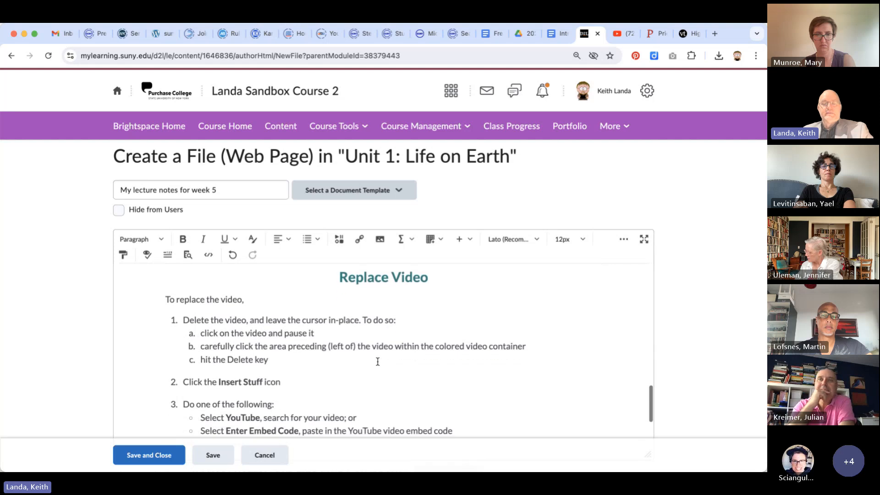
scroll(378, 361, down, 1)
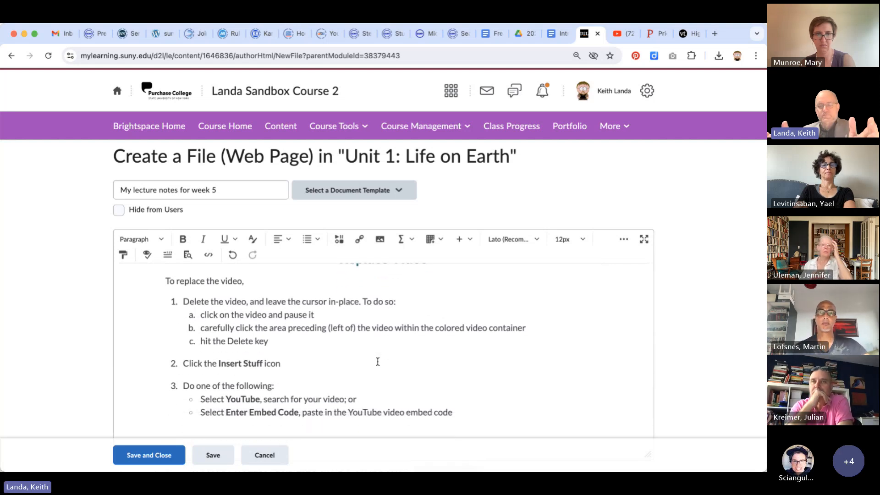
scroll(377, 362, up, 8)
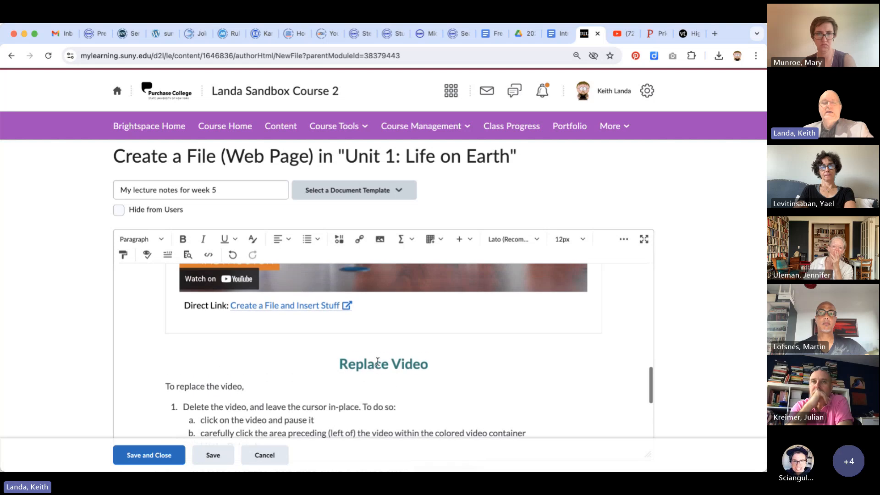
scroll(378, 362, up, 10)
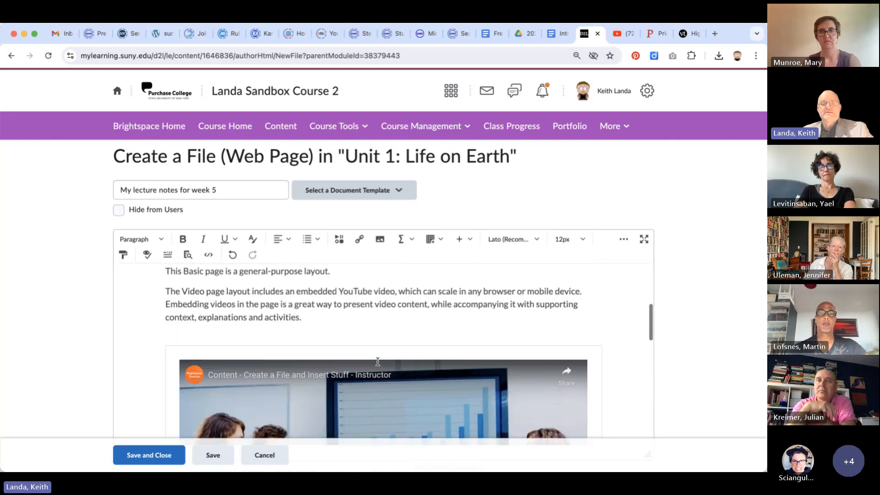
scroll(377, 362, up, 1)
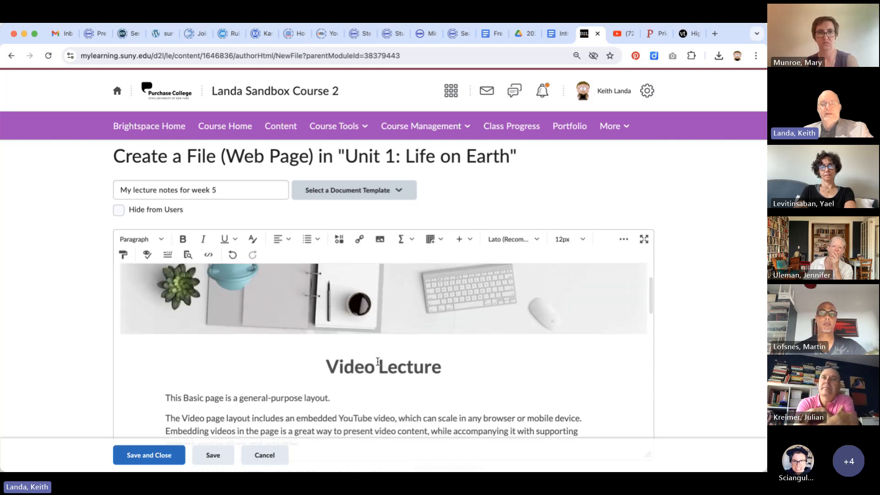
scroll(377, 361, down, 10)
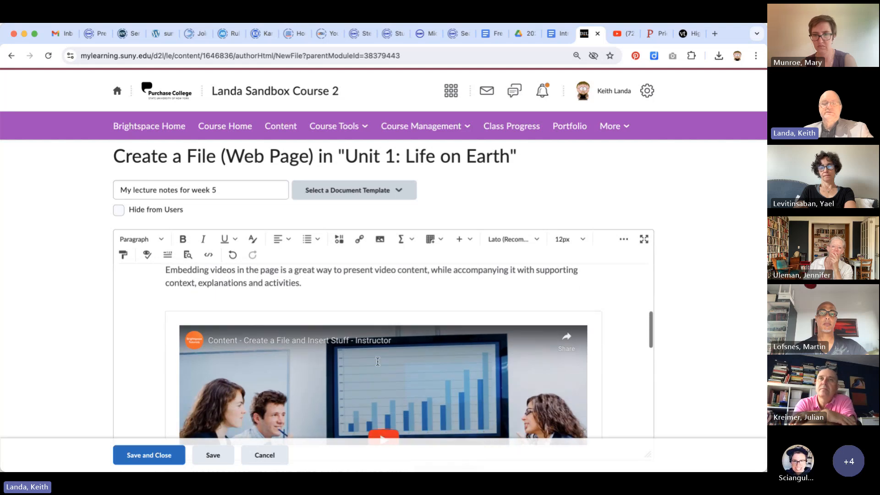
scroll(378, 362, down, 10)
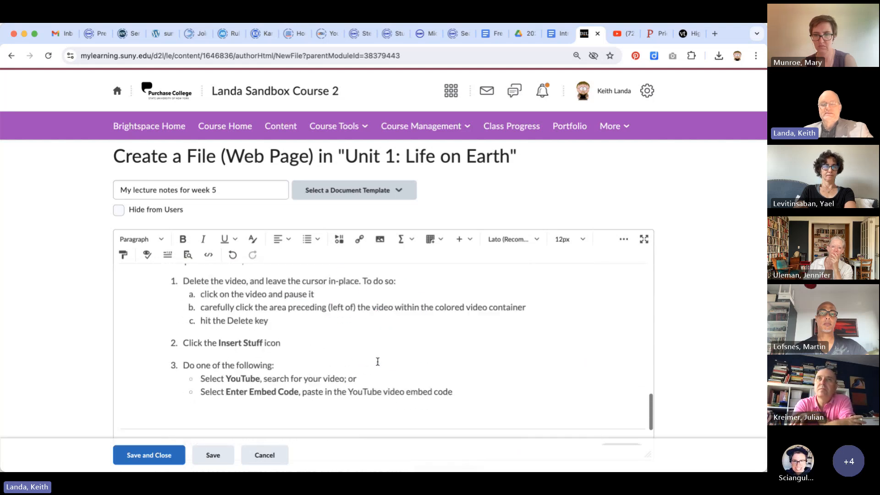
scroll(377, 361, down, 2)
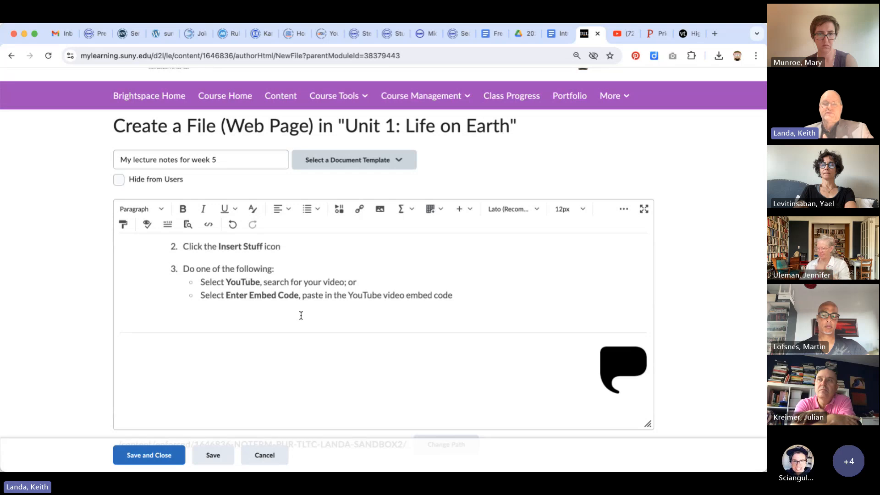
scroll(301, 315, up, 5)
scroll(301, 315, up, 5)
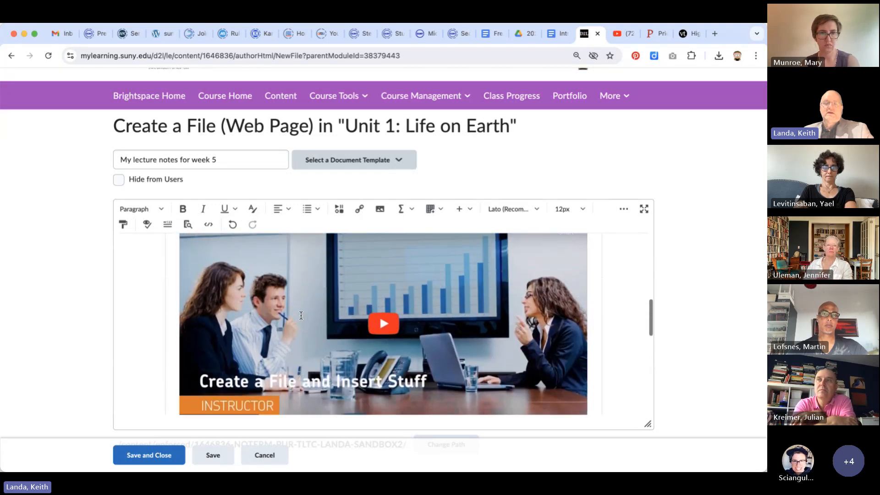
scroll(374, 317, up, 5)
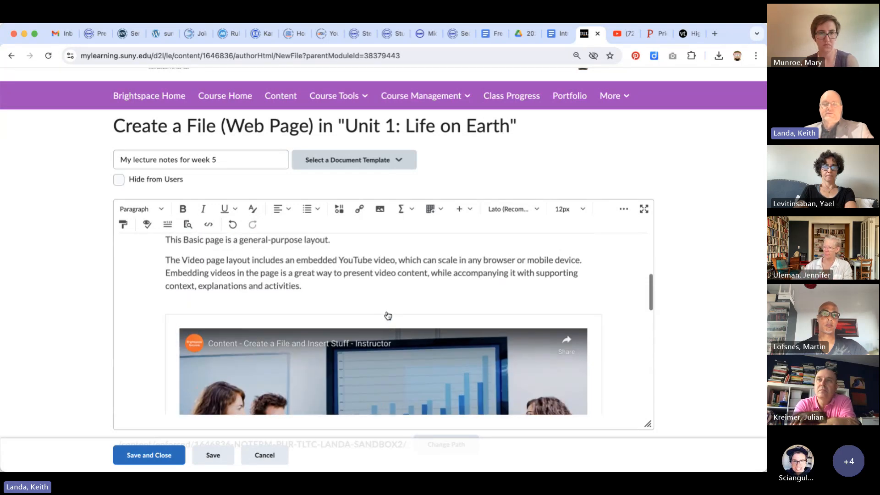
scroll(387, 315, up, 6)
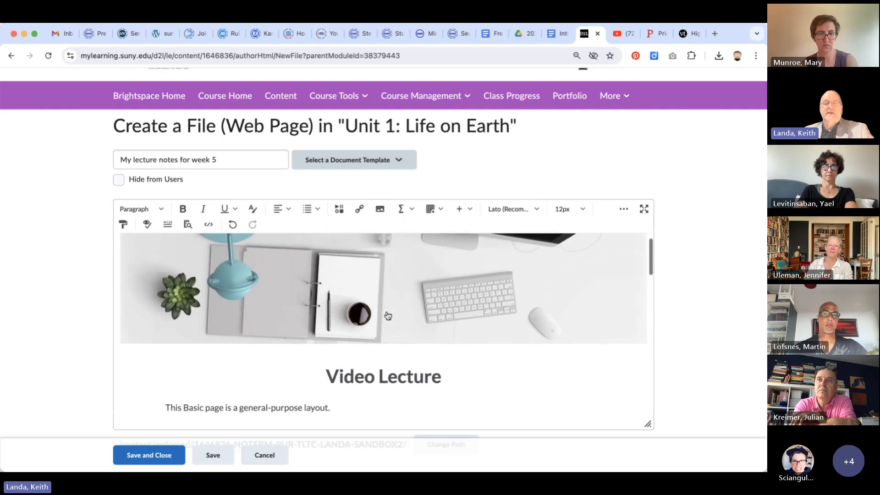
scroll(388, 315, down, 6)
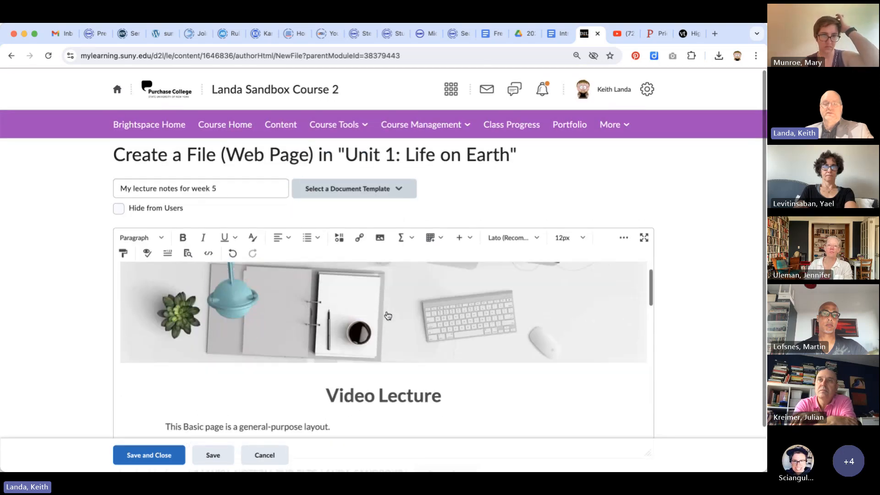
scroll(387, 315, down, 2)
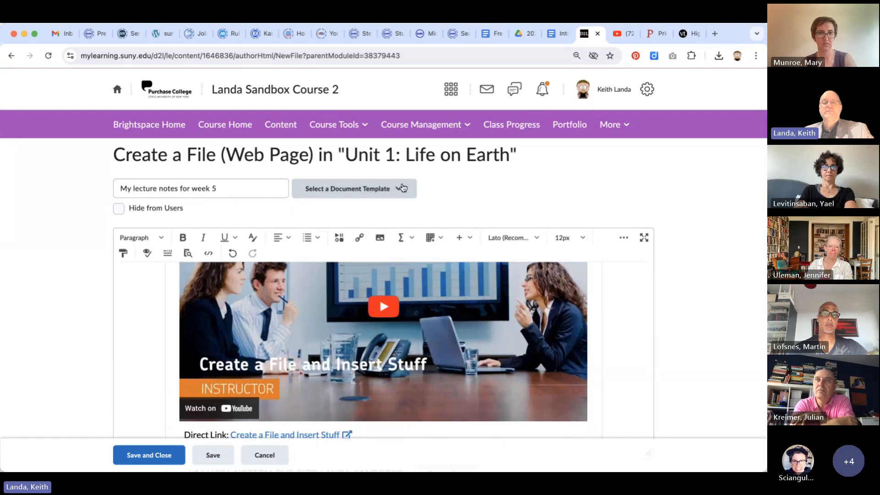
- Apply the 03_meet_your_facilitator document template to the page and review its contact information section
click(400, 189)
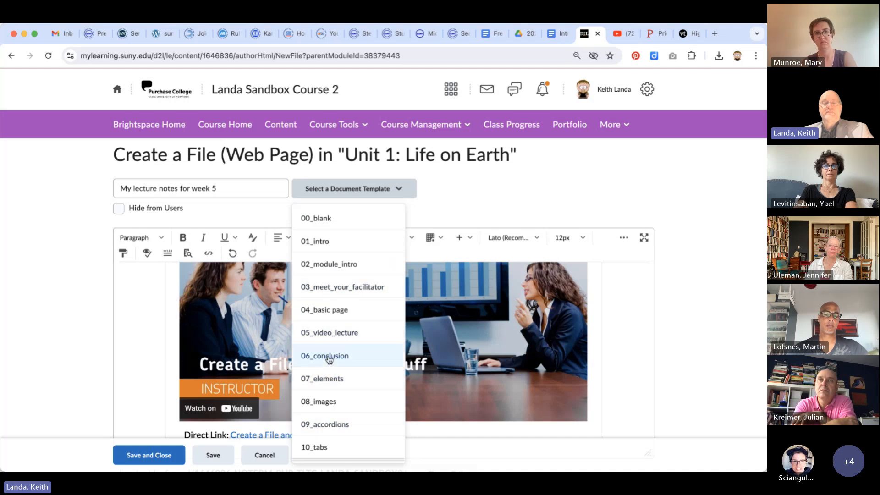
click(344, 288)
scroll(341, 331, up, 10)
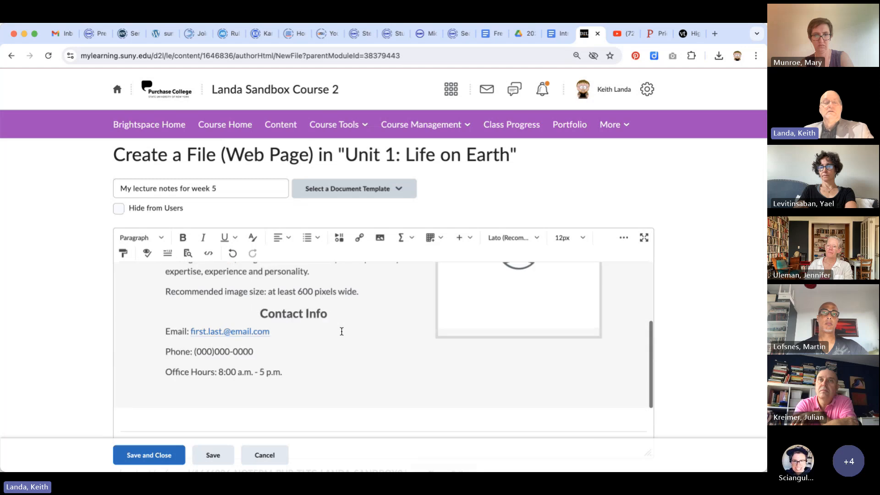
scroll(341, 331, down, 10)
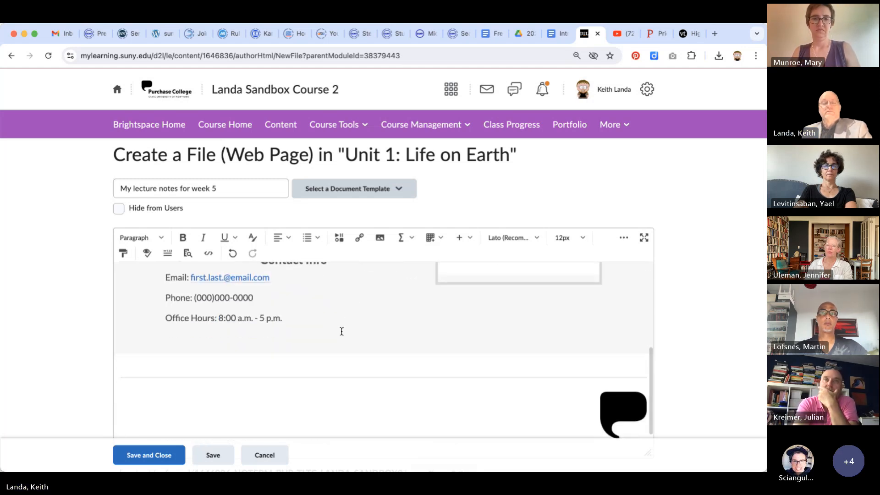
- Apply the 09_accordions document template to the page and review its single and grouped accordion layouts
click(394, 192)
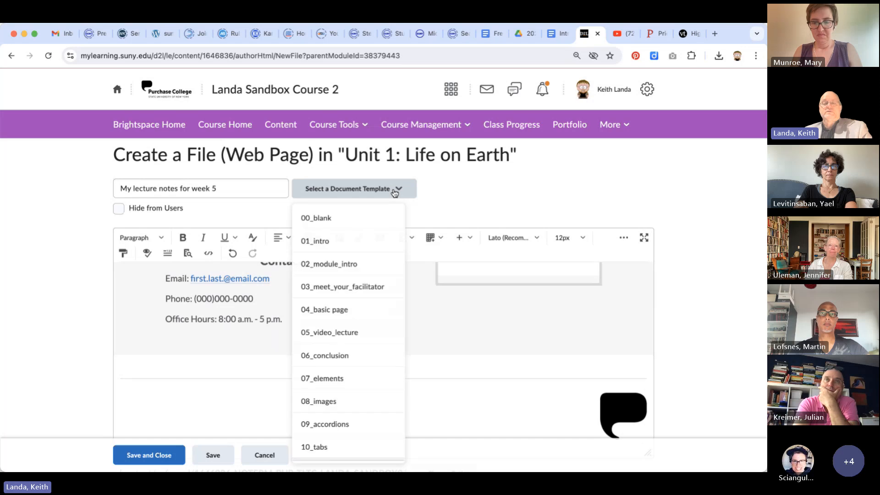
click(323, 427)
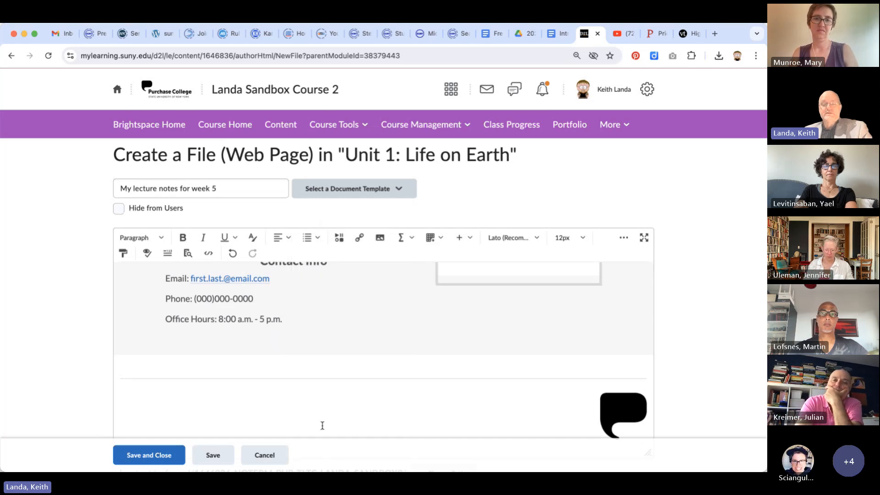
scroll(322, 425, down, 3)
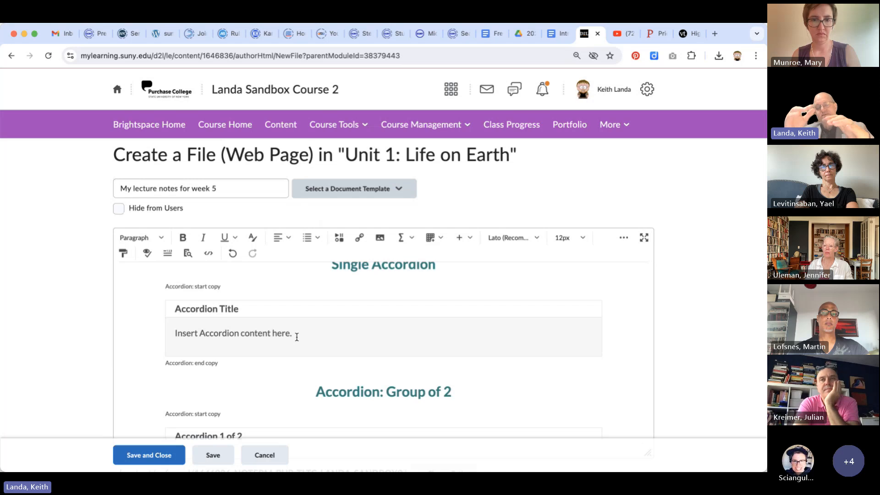
scroll(297, 337, down, 7)
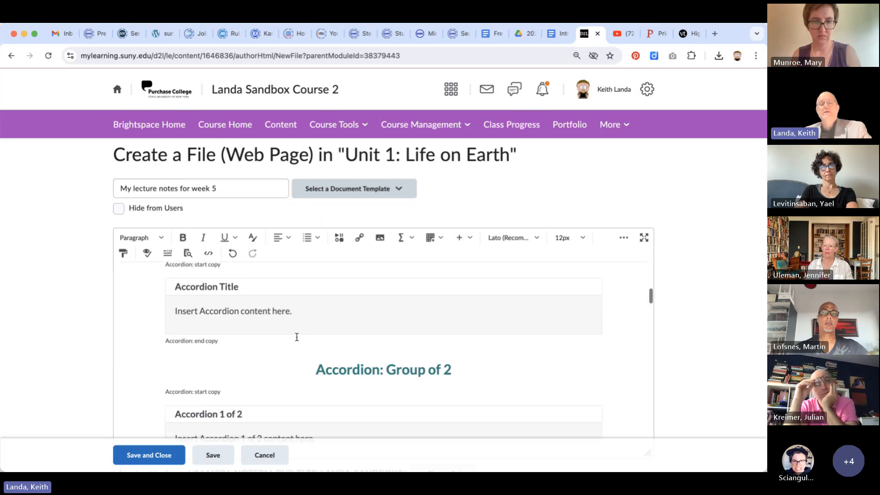
scroll(297, 337, down, 7)
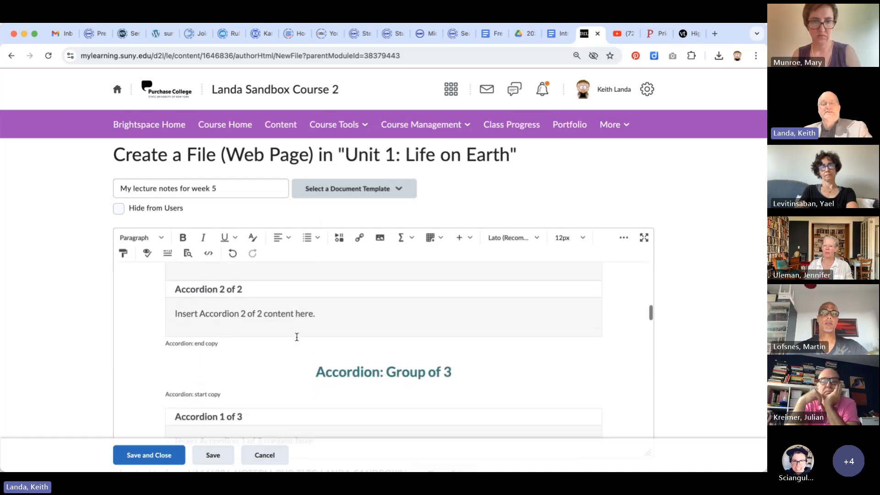
scroll(297, 337, down, 1)
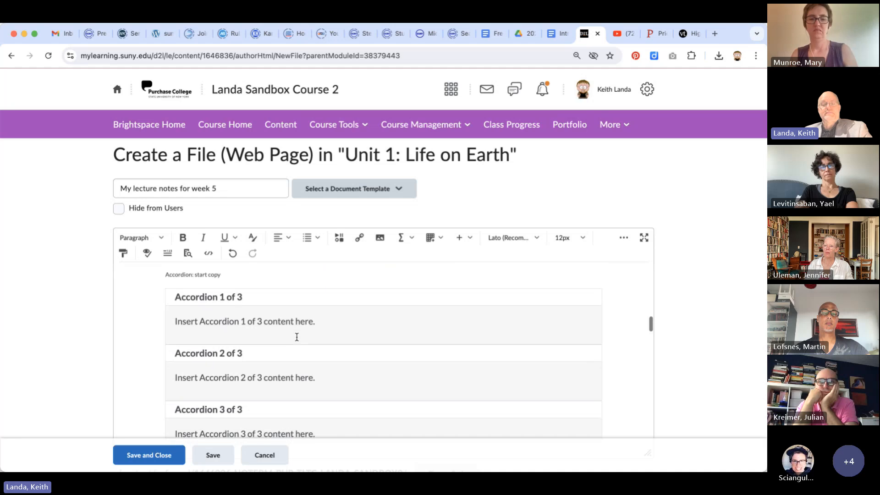
- Cancel the new web page and reload the course content to view the Unit 1: Life on Earth module
click(263, 457)
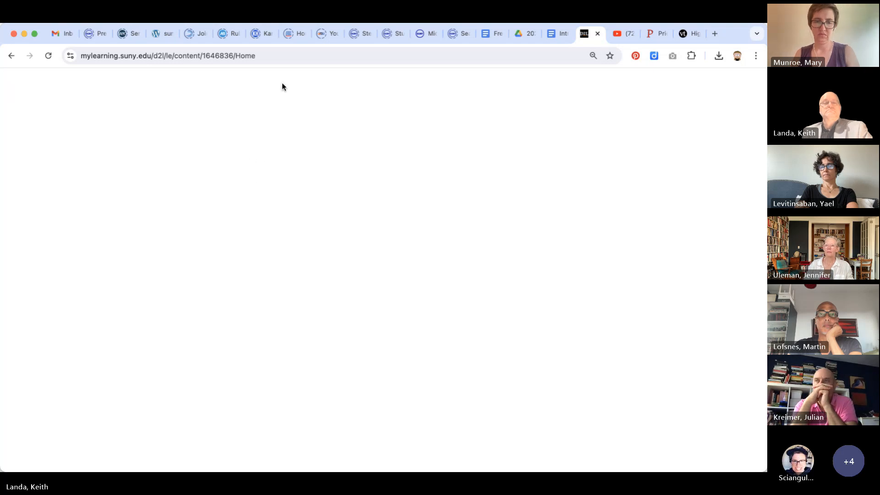
click(275, 56)
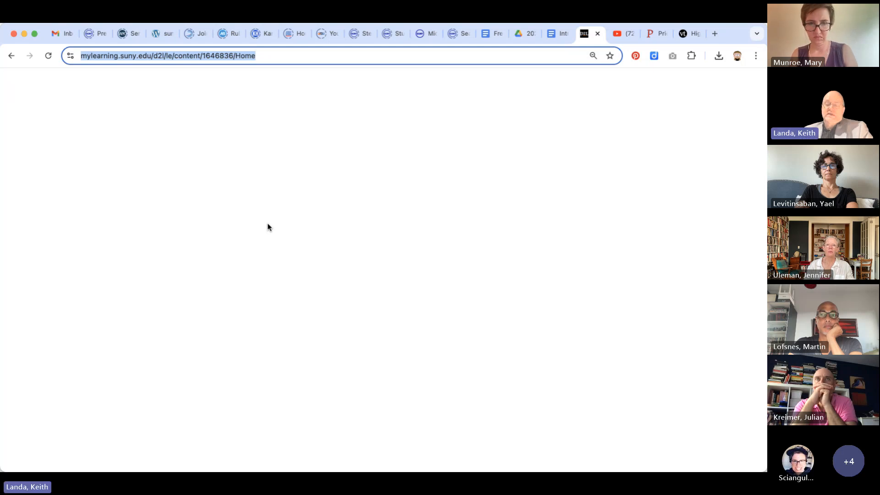
key(Return)
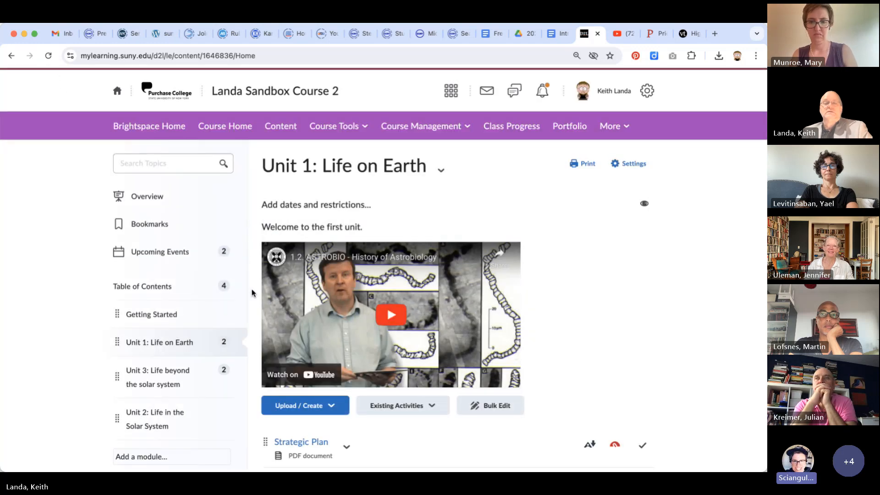
scroll(256, 330, down, 5)
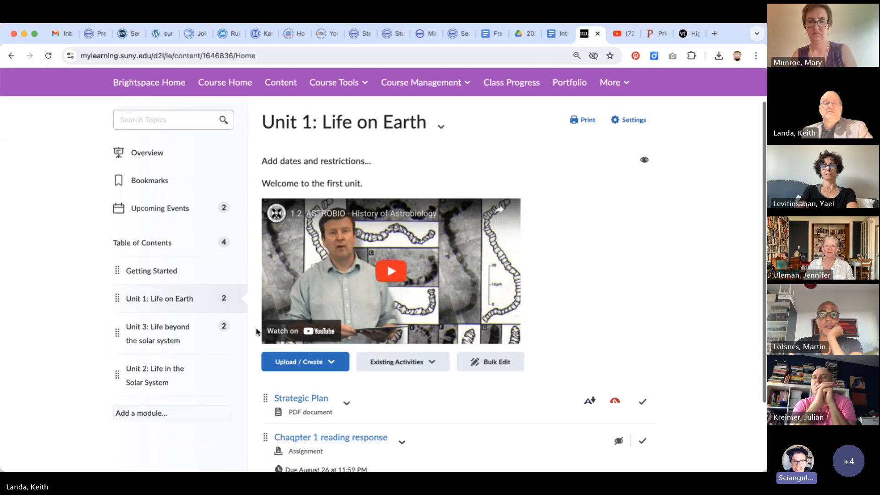
scroll(255, 331, up, 5)
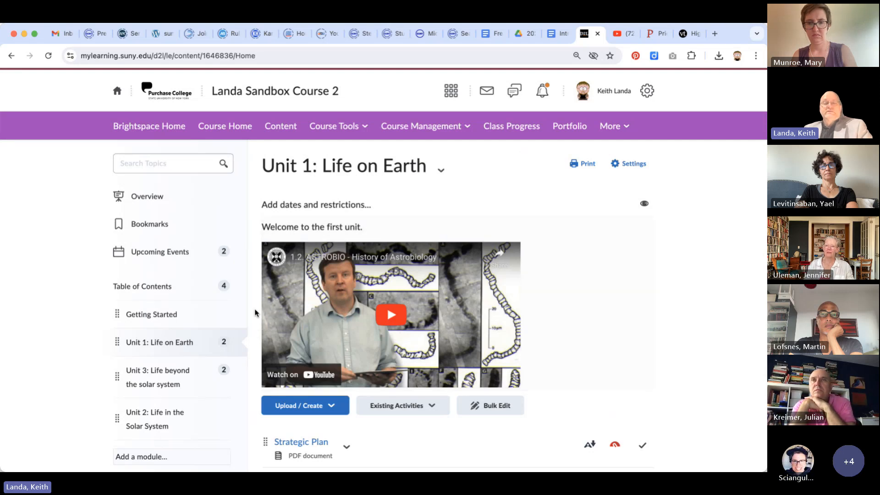
scroll(251, 315, down, 5)
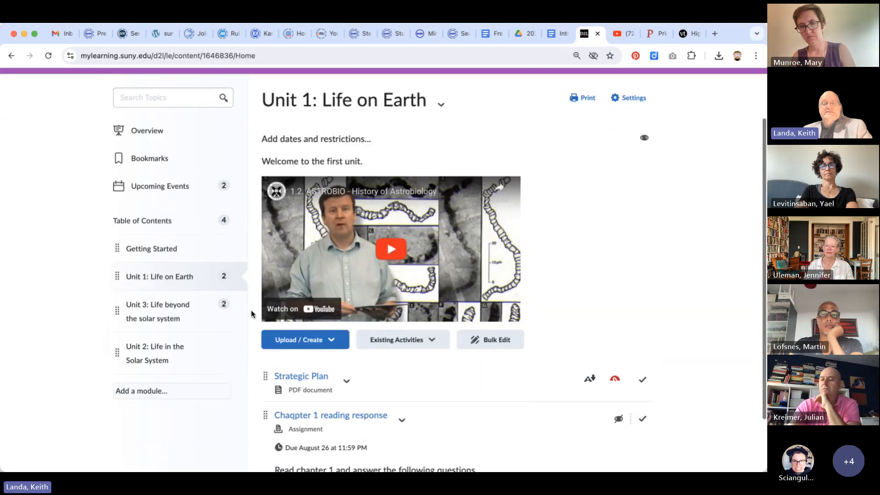
scroll(251, 315, up, 5)
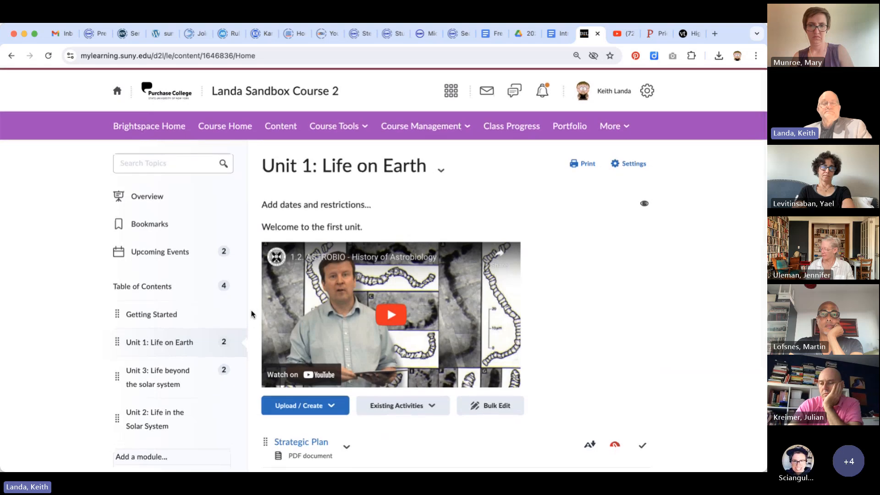
- Start a new web page in the Unit 1: Life on Earth module and try recording a webcam video note for it
scroll(251, 315, down, 2)
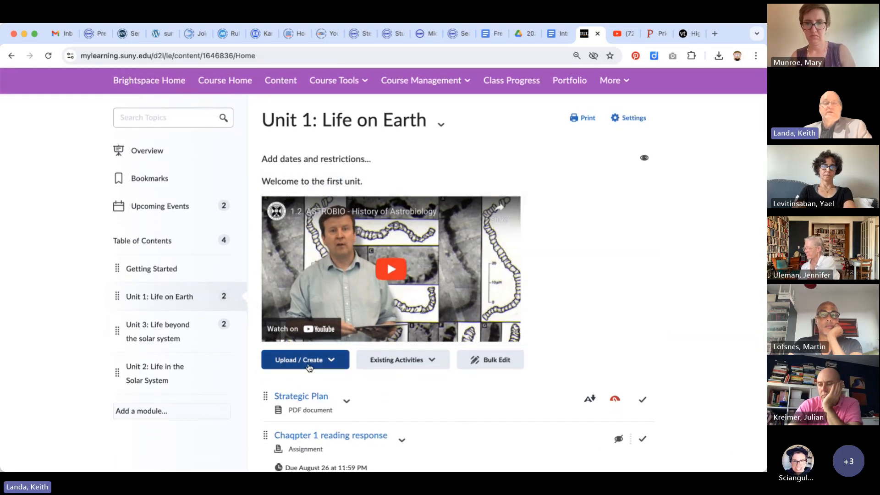
click(328, 364)
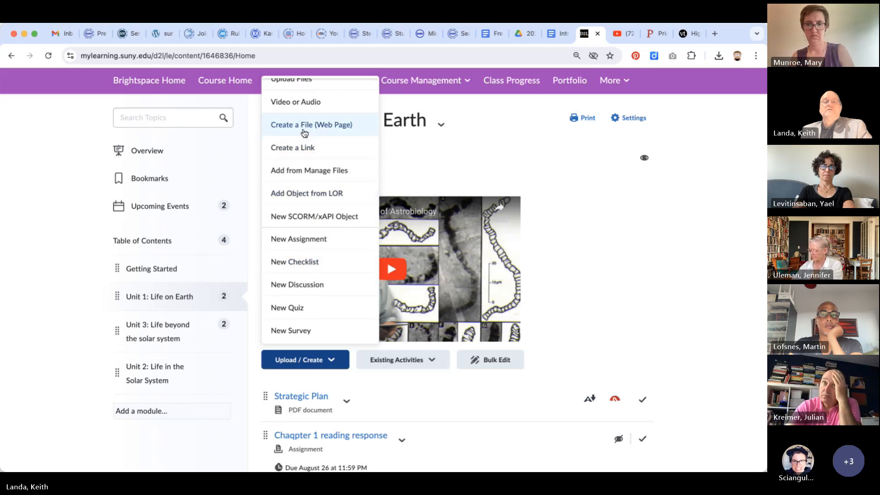
click(324, 132)
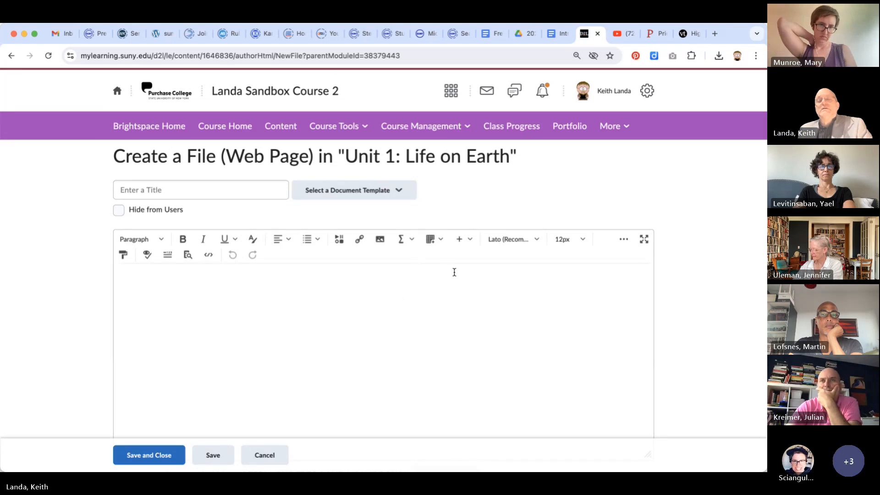
click(340, 240)
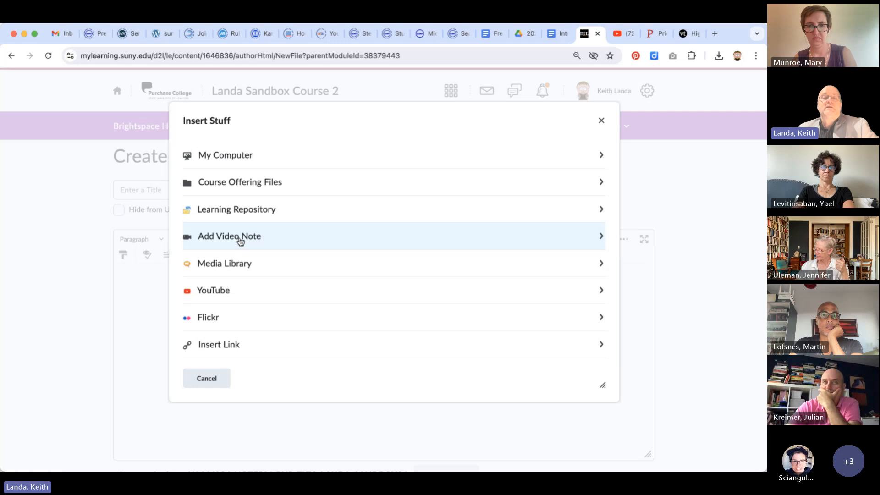
click(601, 237)
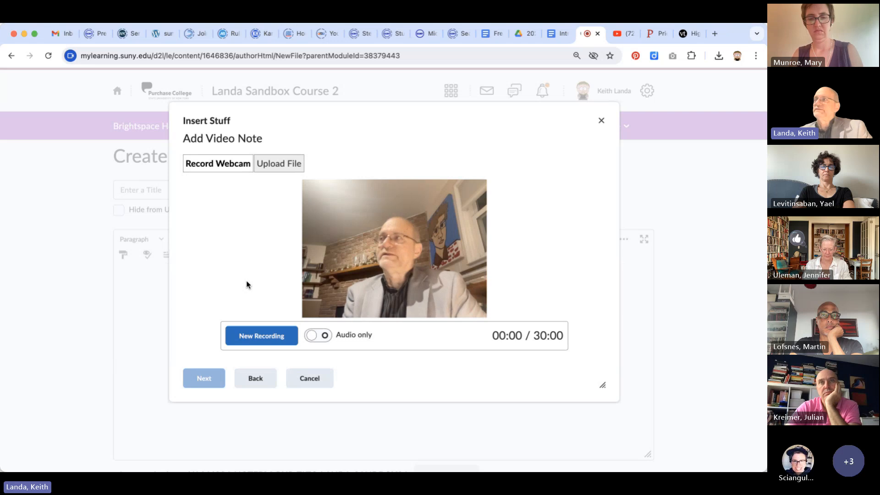
click(280, 339)
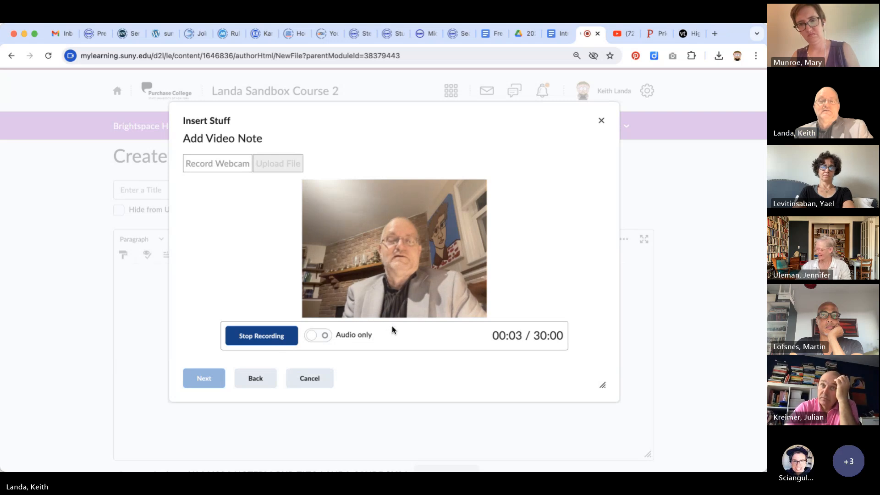
click(308, 383)
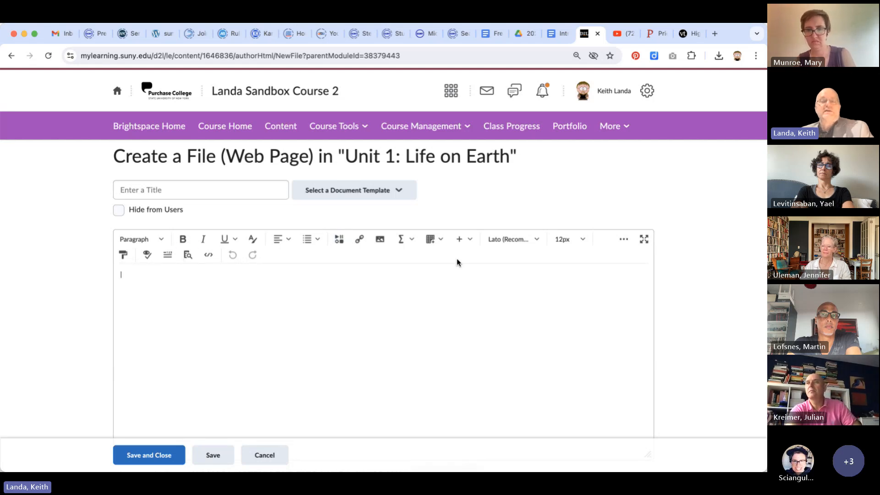
- Search YouTube for "astrobiology" as a media source for the new web page
click(339, 242)
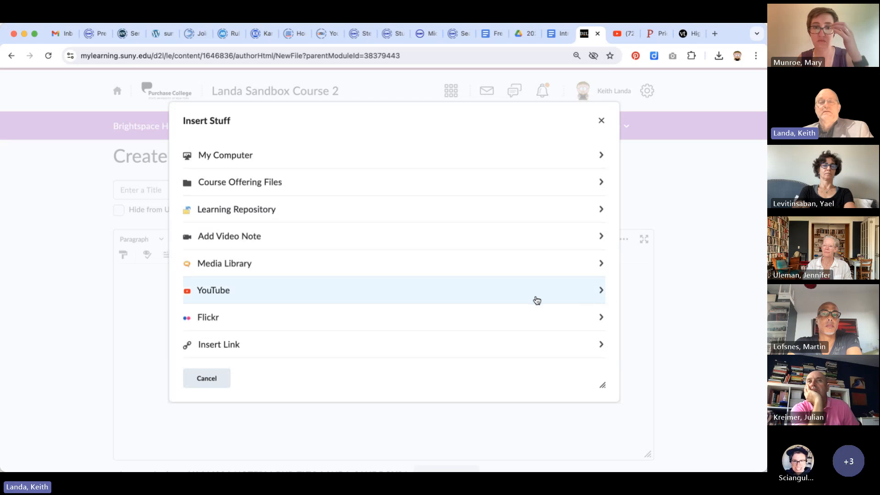
click(600, 289)
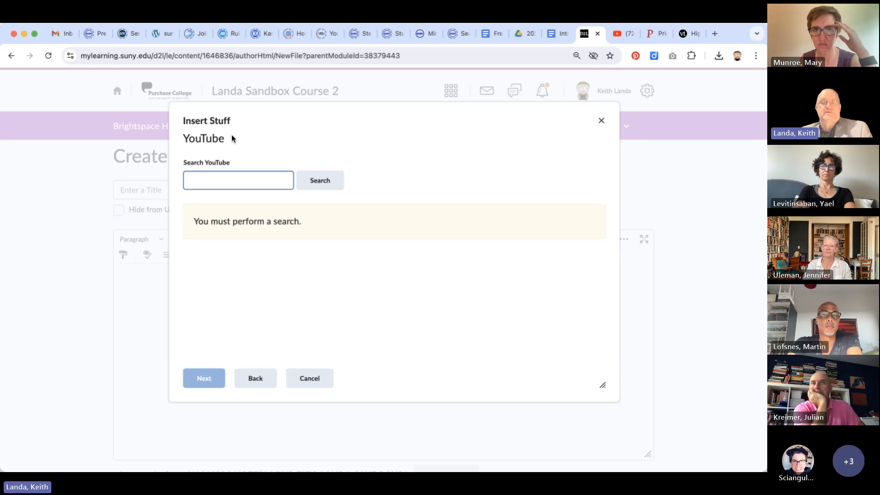
text(asstrobio)
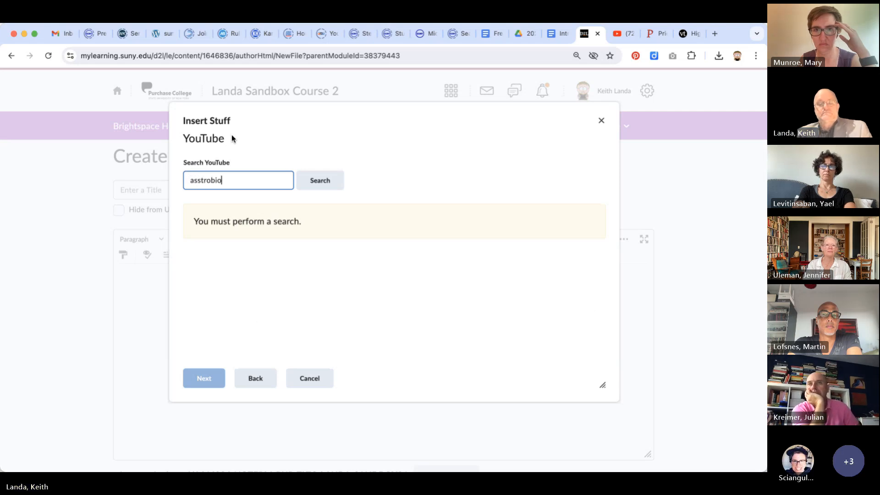
text(logy)
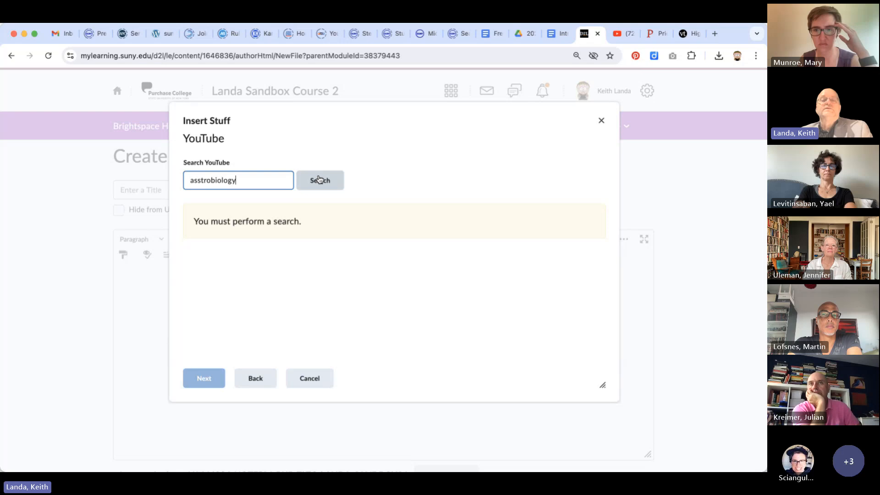
click(319, 180)
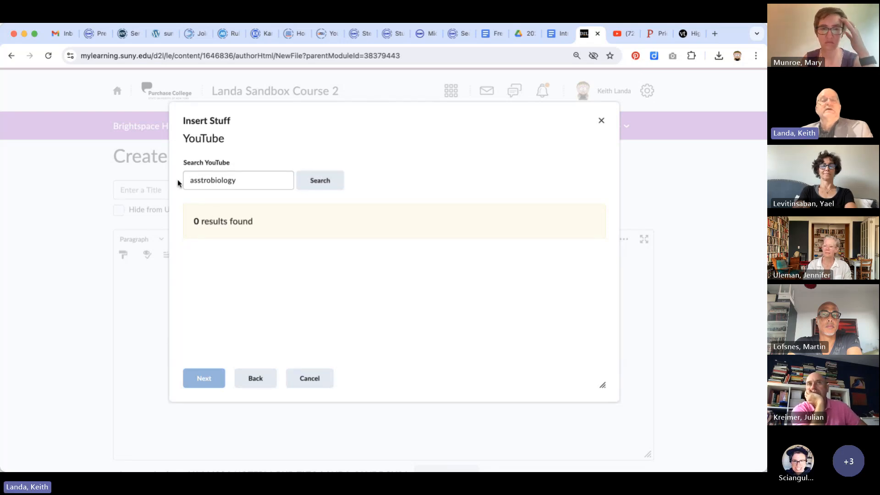
click(196, 180)
key(BackSpace)
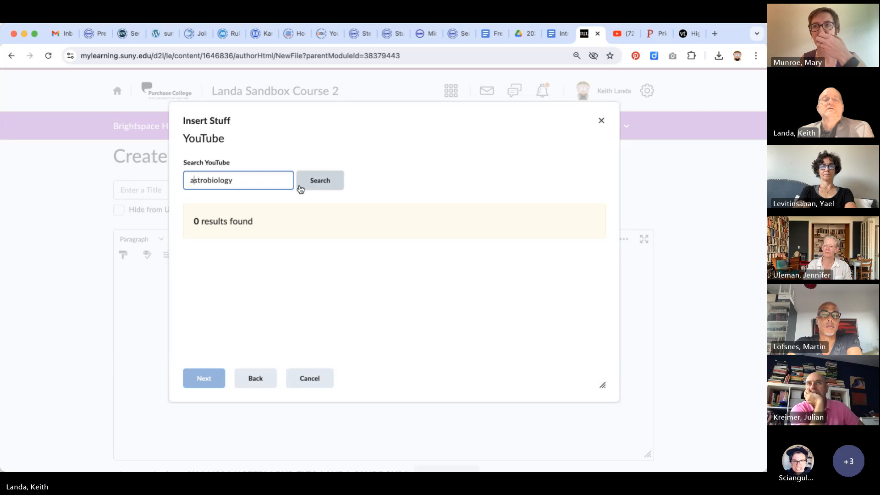
click(317, 186)
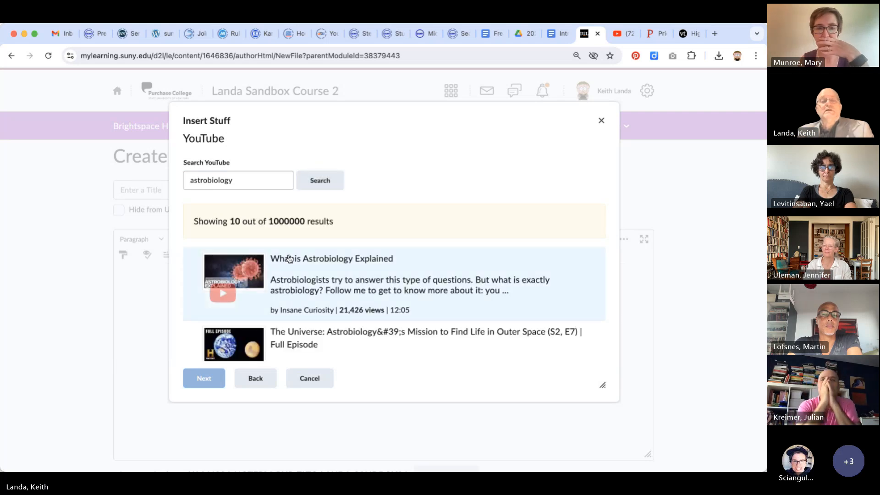
- Insert the YouTube video "What is Astrobiology Explained" into the page after reviewing its properties and preview
click(302, 259)
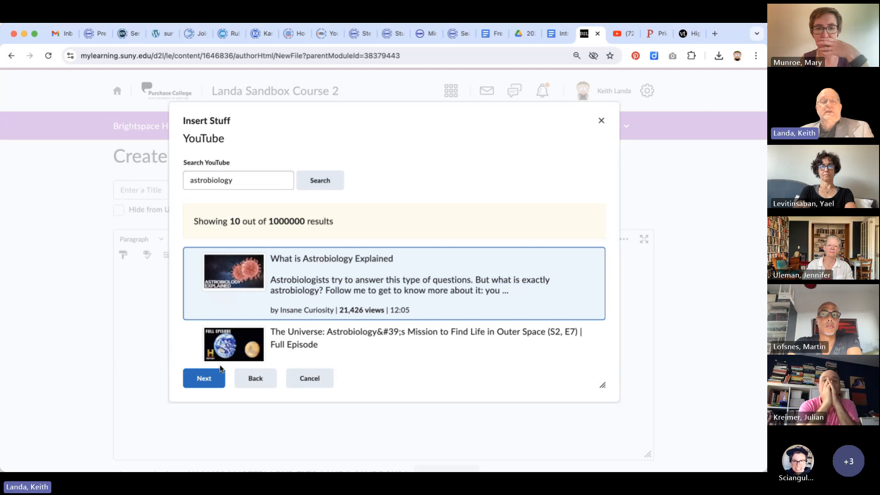
click(206, 378)
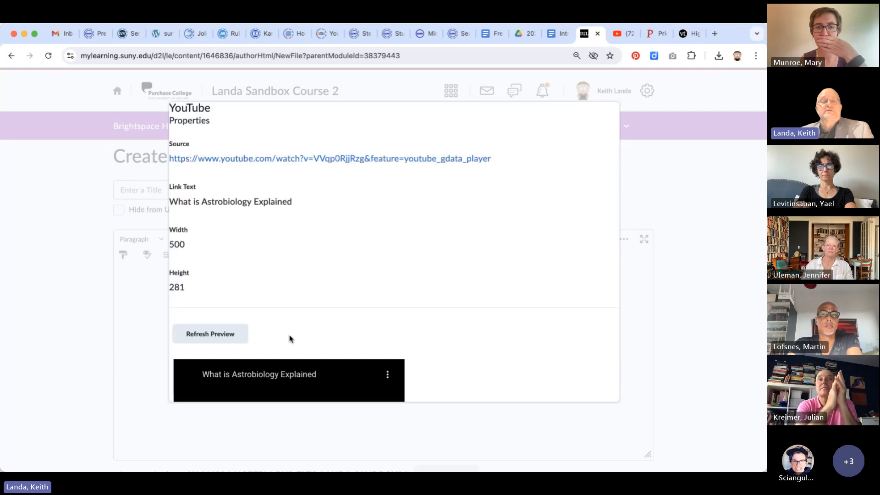
scroll(293, 311, down, 4)
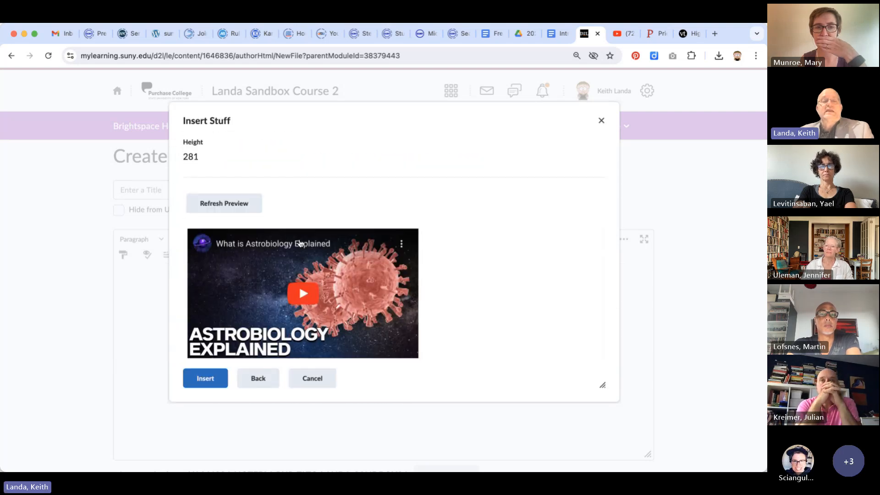
scroll(301, 243, up, 2)
scroll(301, 243, up, 2)
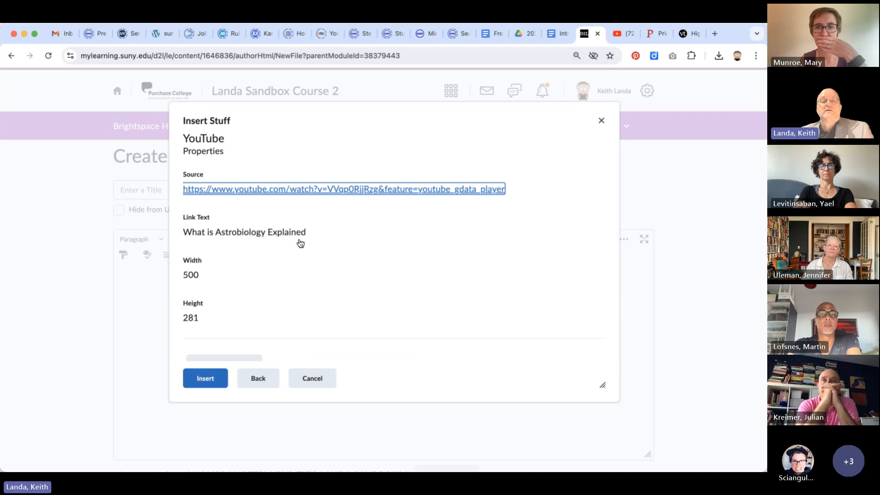
scroll(300, 244, down, 4)
click(205, 379)
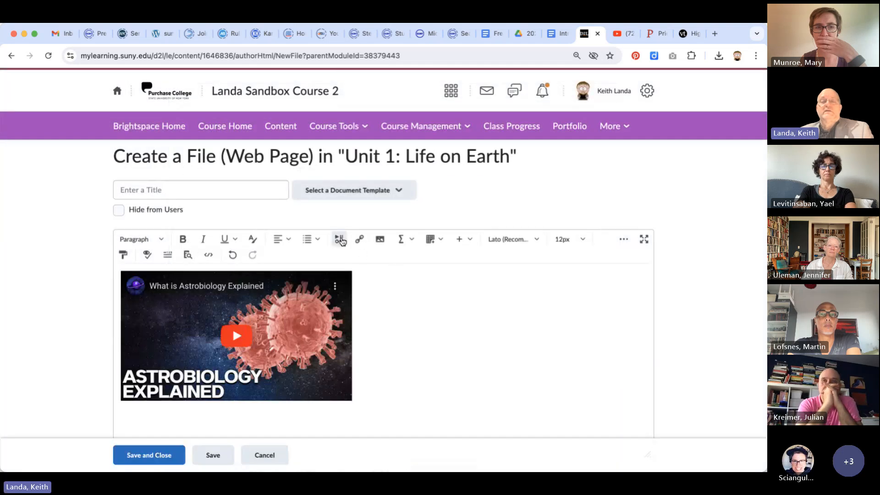
- Review the remaining media sources that can be inserted and cancel the new web page without saving
click(340, 240)
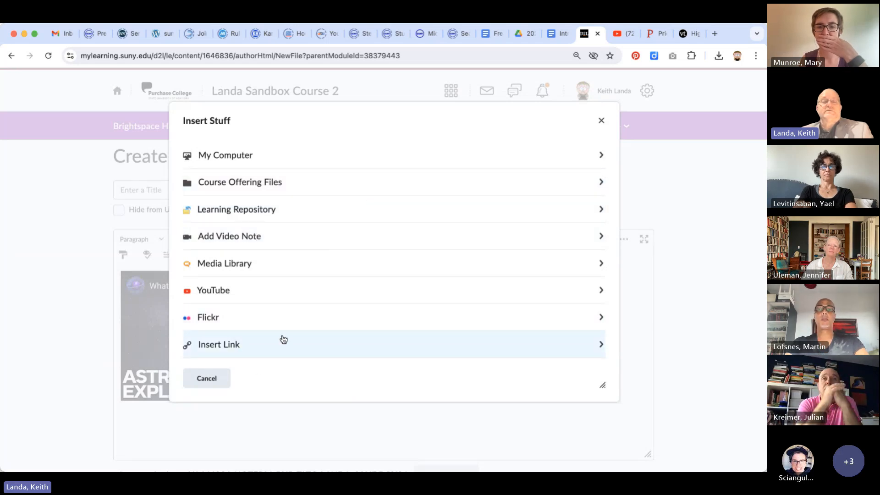
click(206, 377)
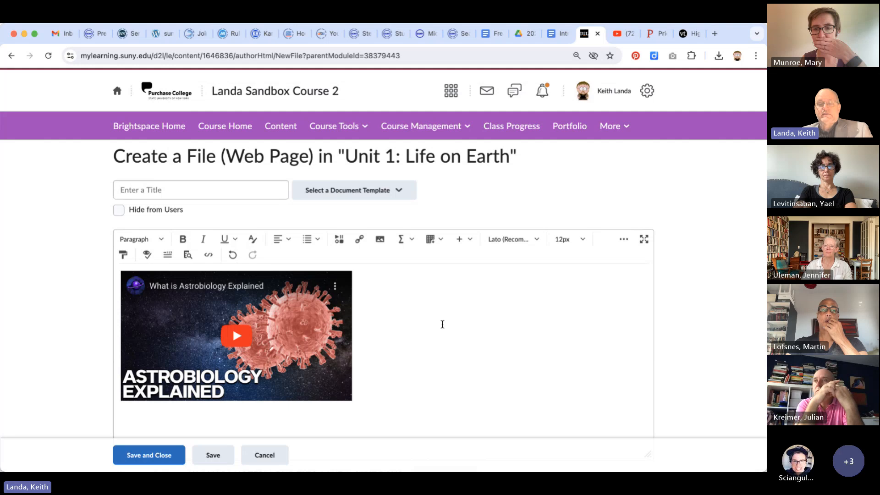
scroll(442, 325, down, 1)
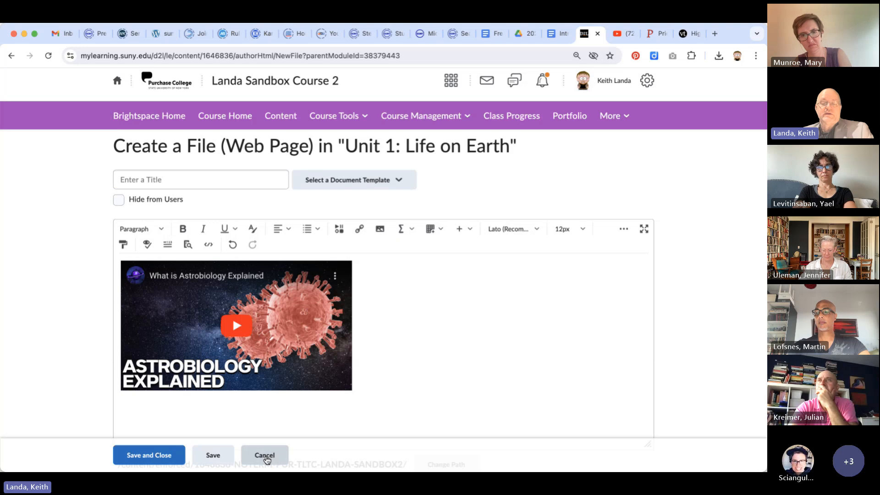
click(265, 456)
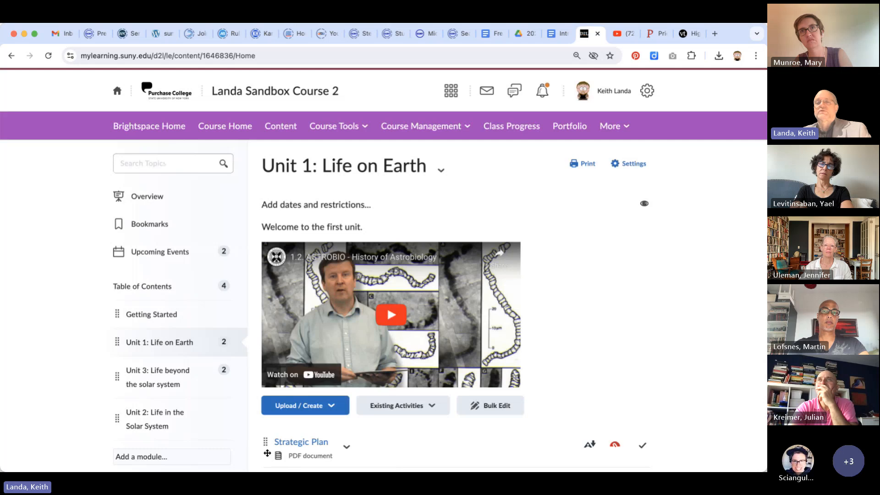
- Examine the Unit 1: Life on Earth module's welcome video, Strategic Plan document and chapter 1 reading response assignment
scroll(481, 442, down, 3)
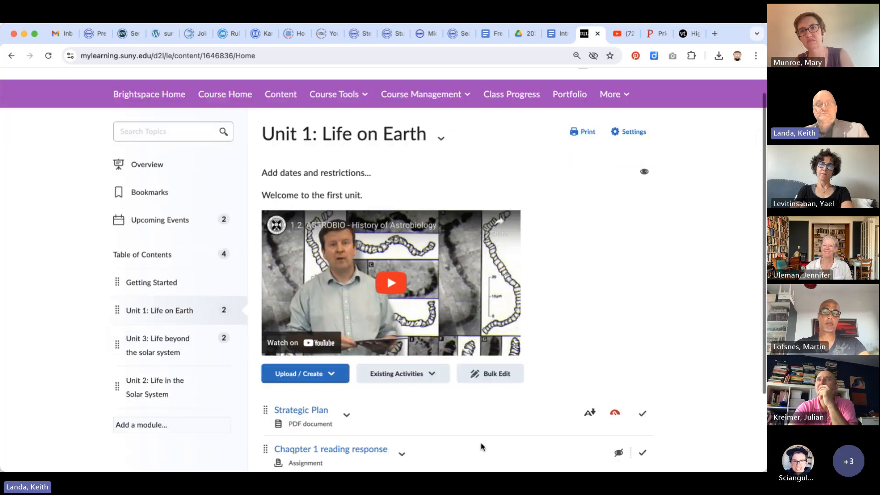
scroll(483, 447, down, 3)
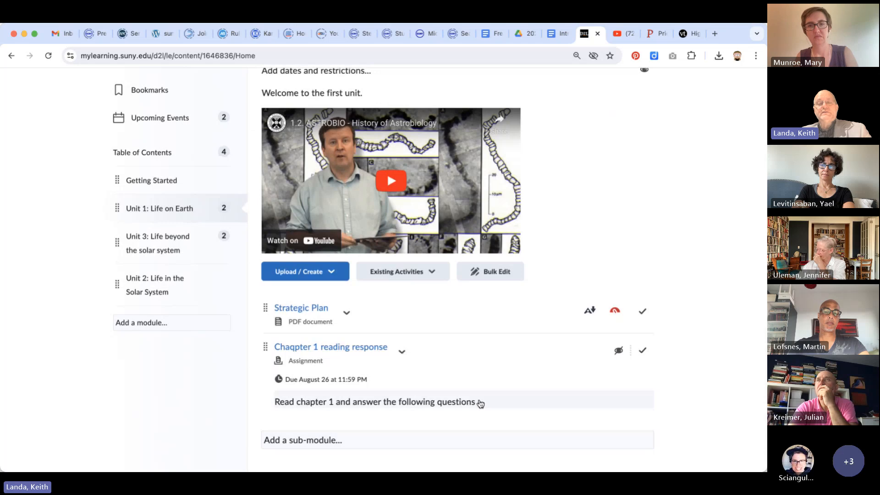
scroll(480, 404, up, 3)
scroll(481, 403, down, 3)
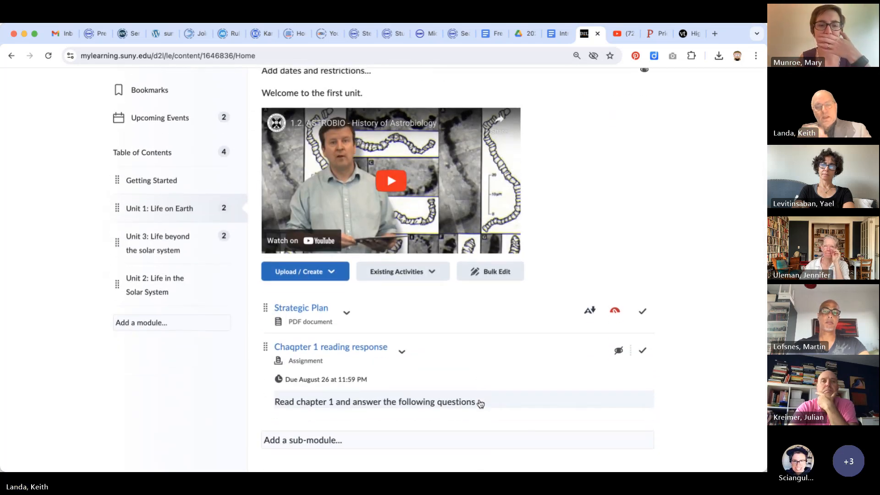
scroll(480, 403, up, 2)
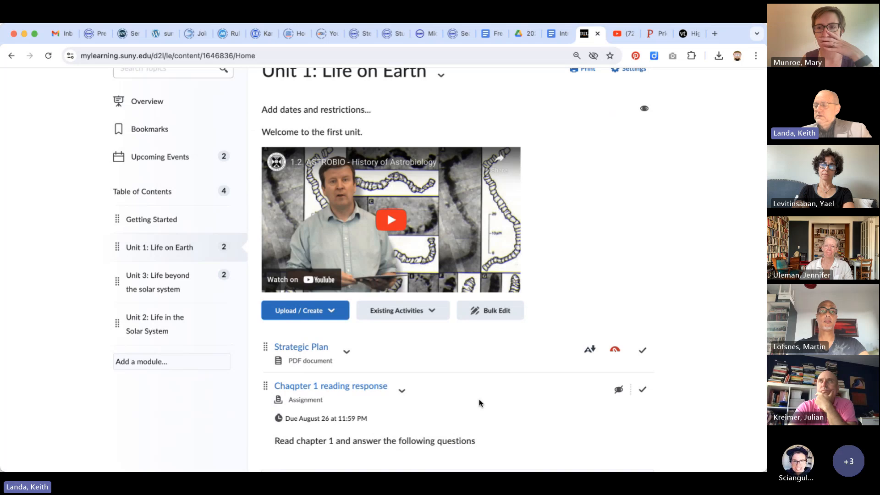
scroll(480, 403, up, 5)
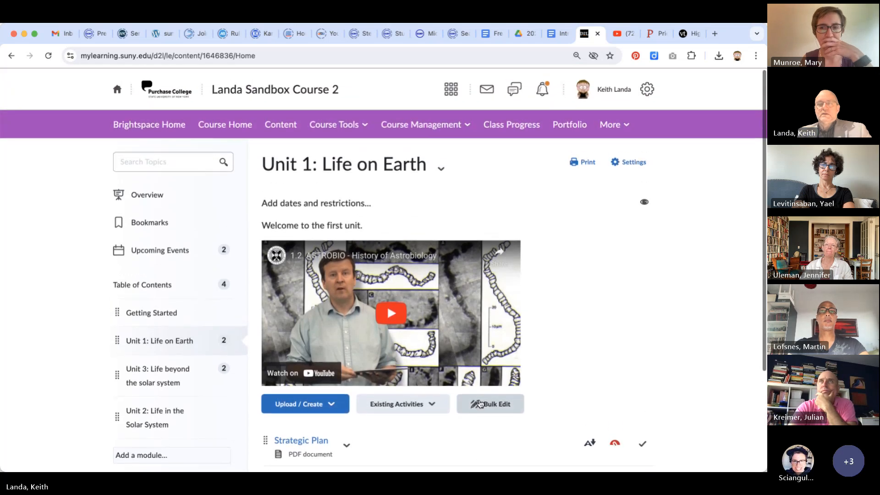
scroll(480, 404, down, 7)
scroll(481, 404, up, 3)
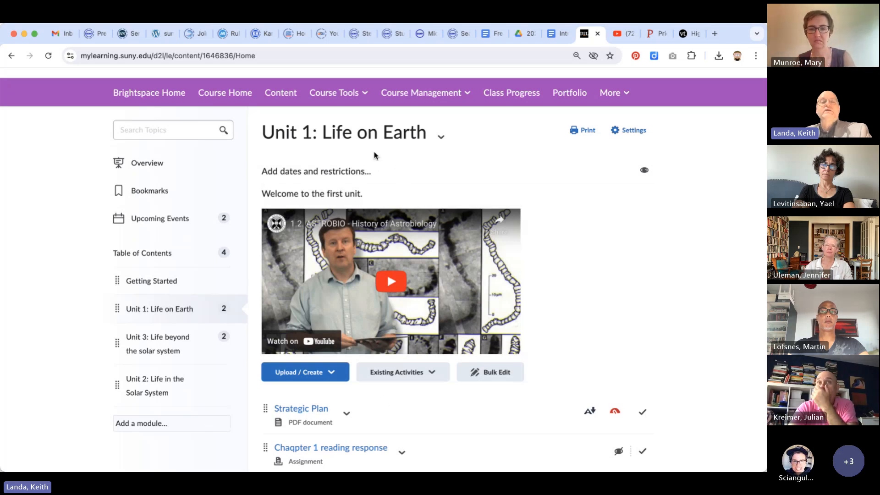
- Open the course's Virtual Classroom - PUR tool to view its active and recorded meetings
click(342, 94)
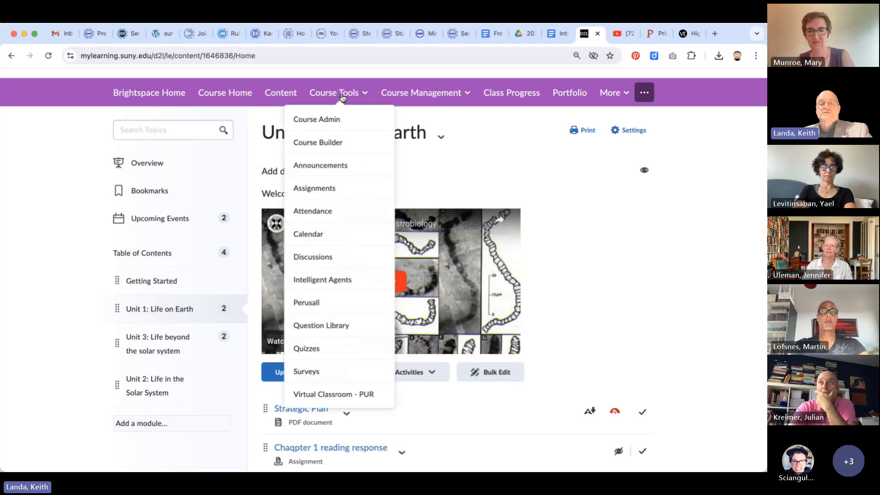
scroll(334, 262, down, 2)
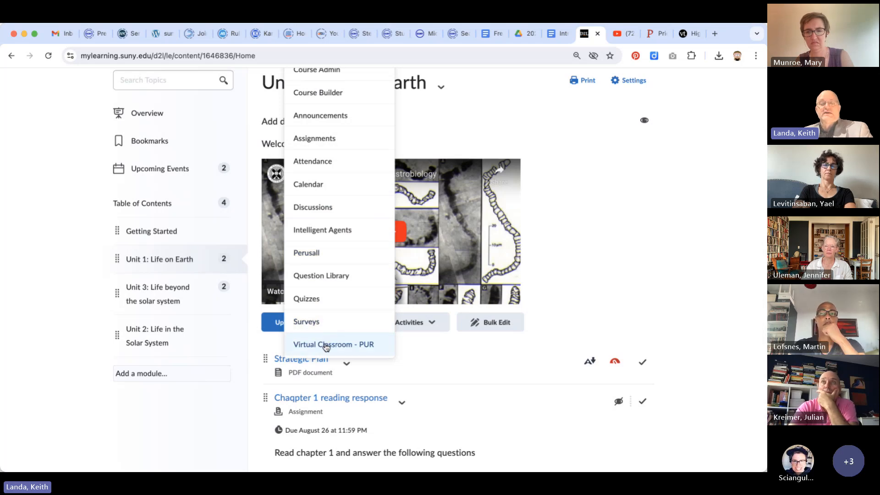
click(326, 344)
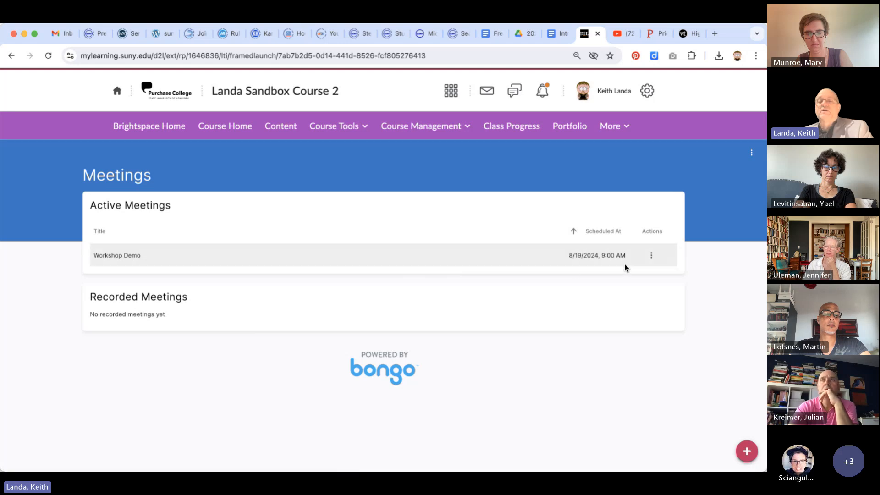
- Launch the Workshop Demo meeting and join it with the microphone and the FaceTime HD Camera shared
click(653, 255)
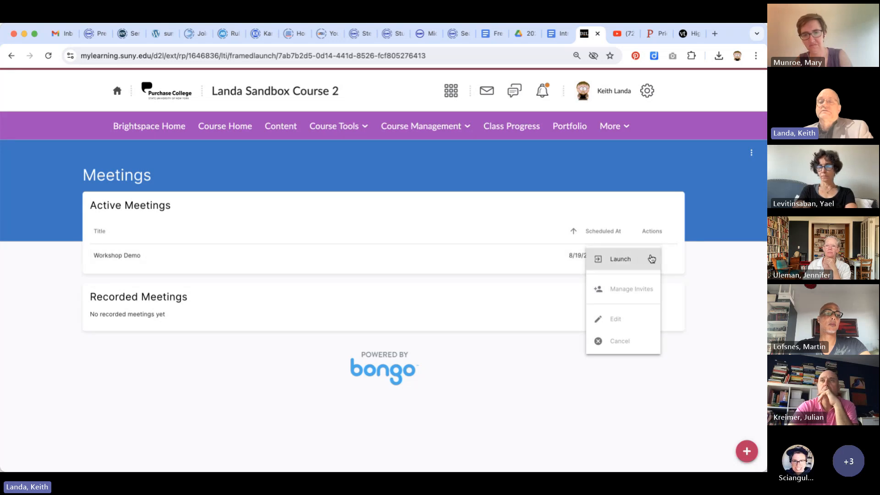
click(629, 258)
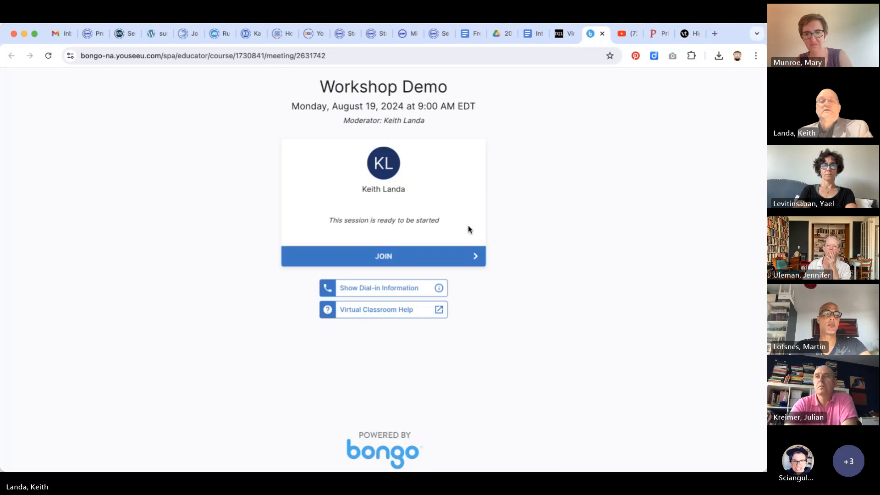
click(378, 257)
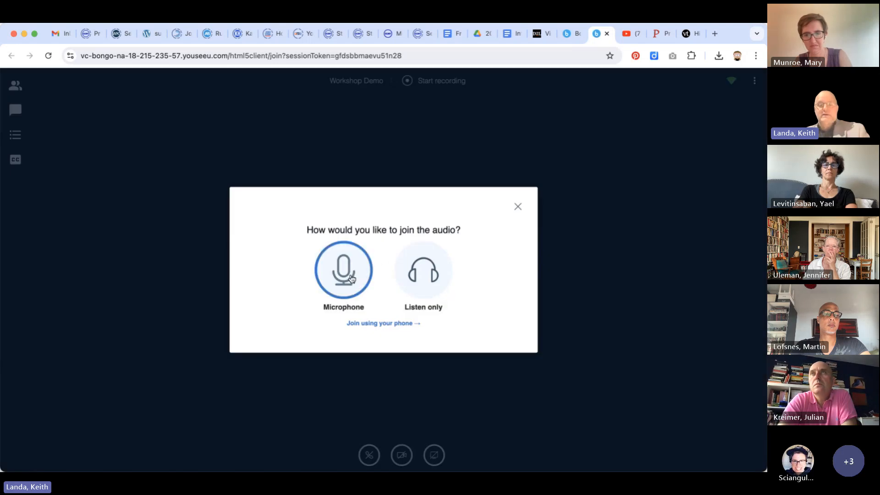
click(351, 276)
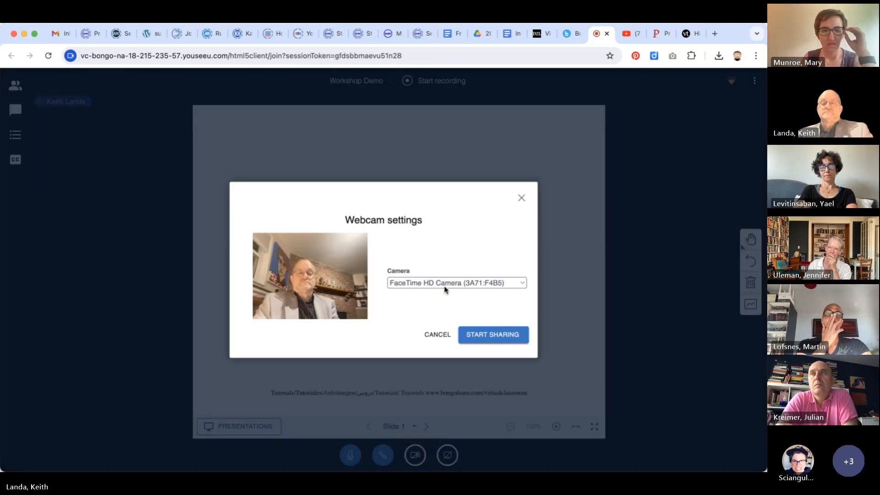
click(507, 343)
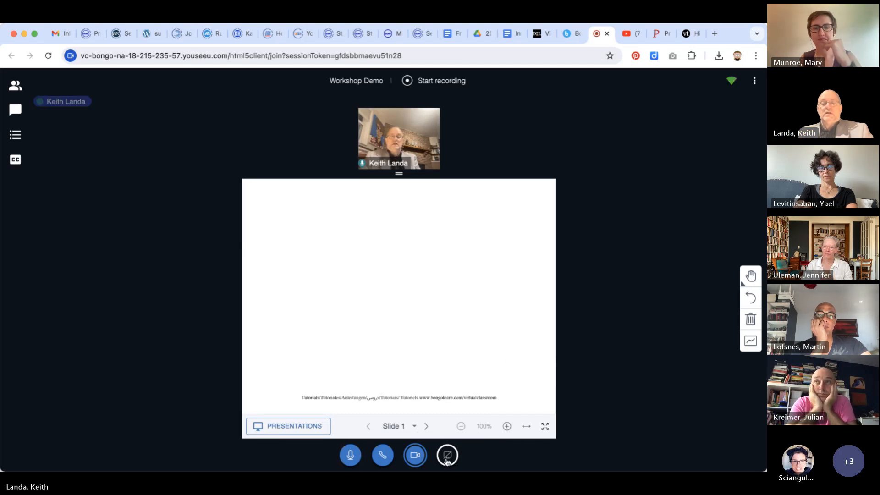
- Upload Su24Astrobio - Exoplanet basics.pdf as the meeting's current presentation and advance it to slide 2
click(295, 426)
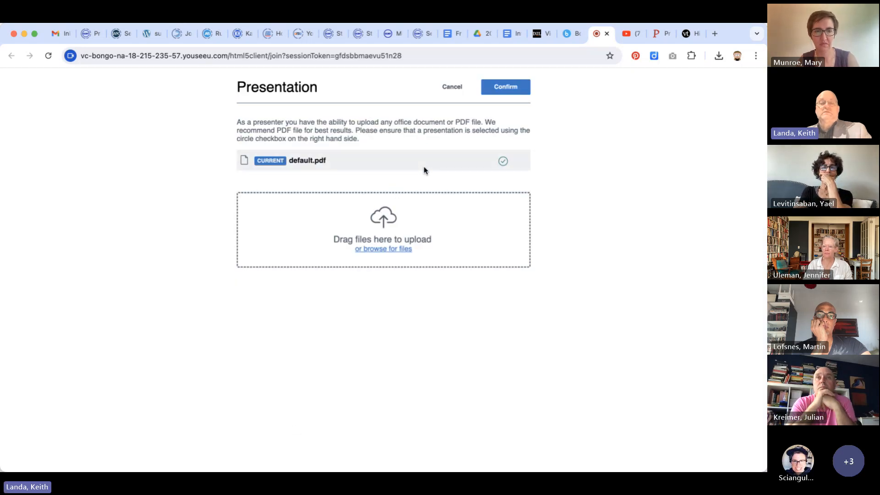
click(386, 249)
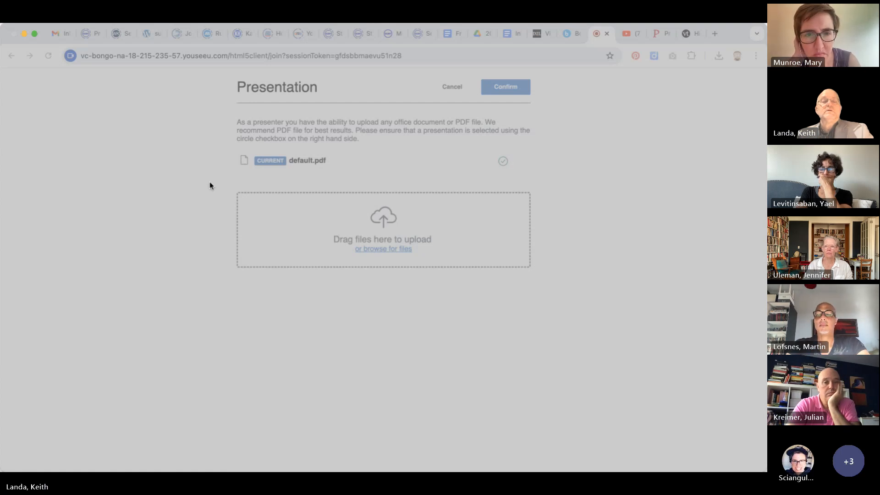
double_click(370, 206)
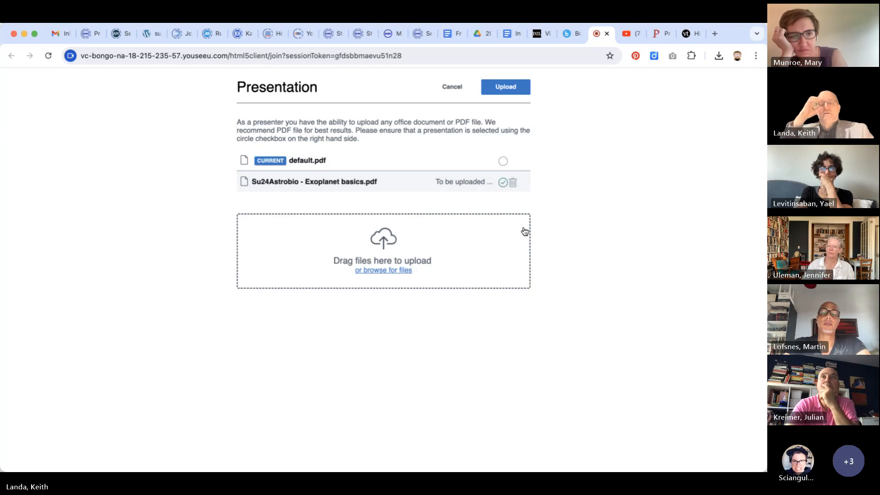
click(503, 183)
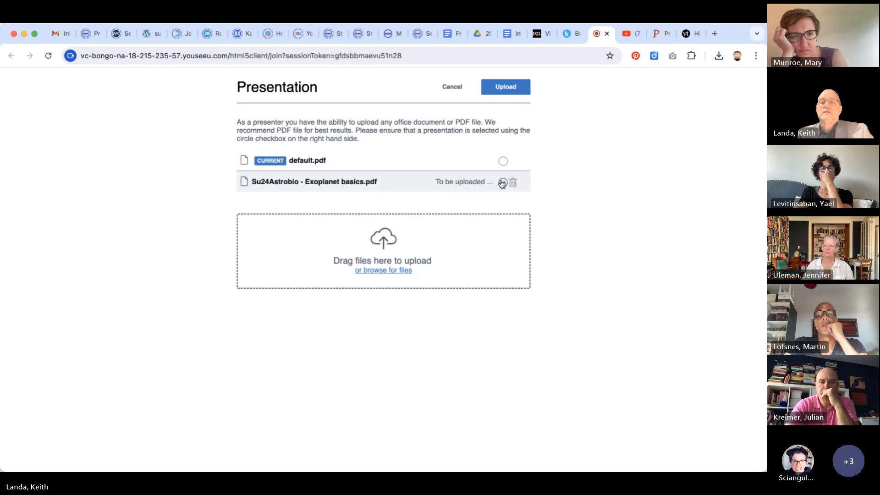
click(508, 87)
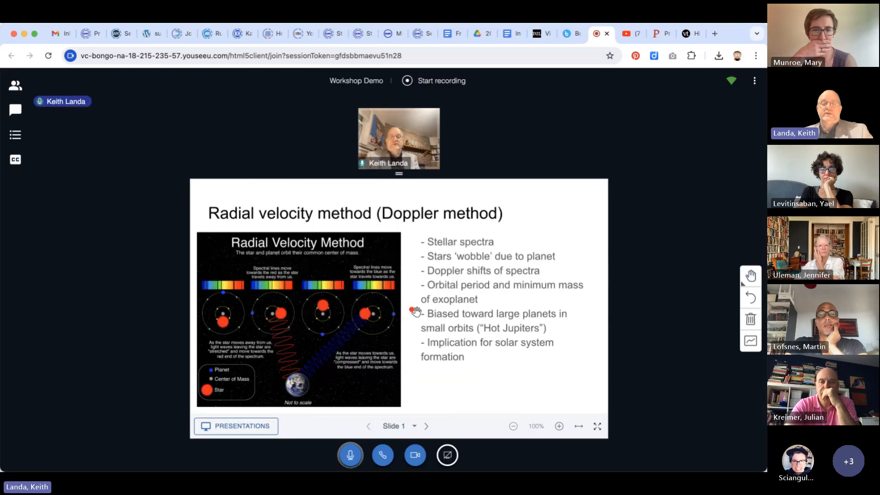
click(427, 427)
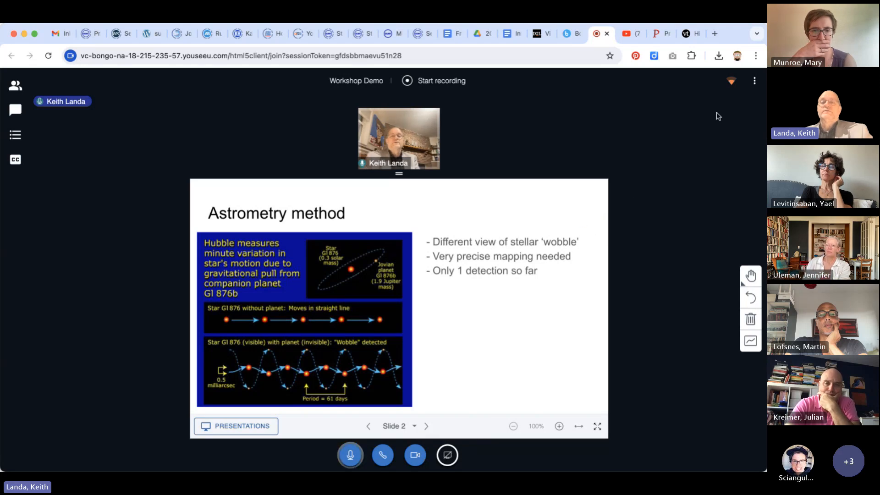
- End the Workshop Demo meeting, close its leftover pages and the YouTube embed window, and return to the course's Meetings page
click(754, 81)
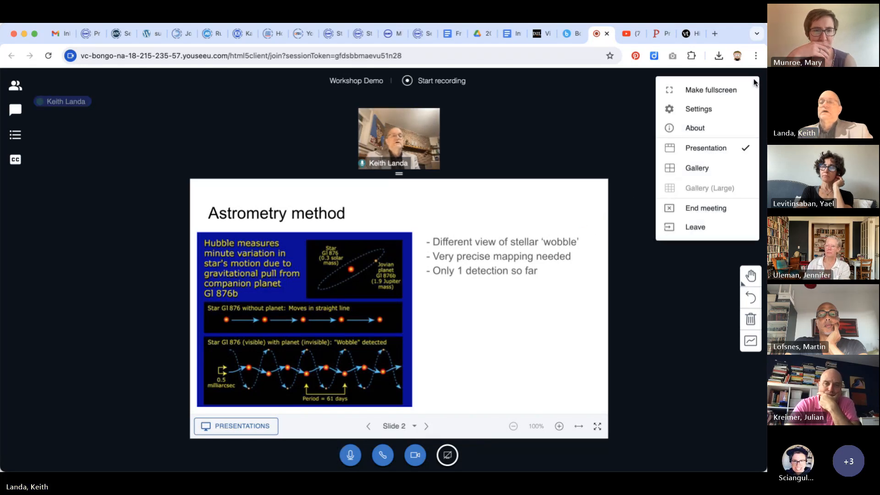
click(696, 211)
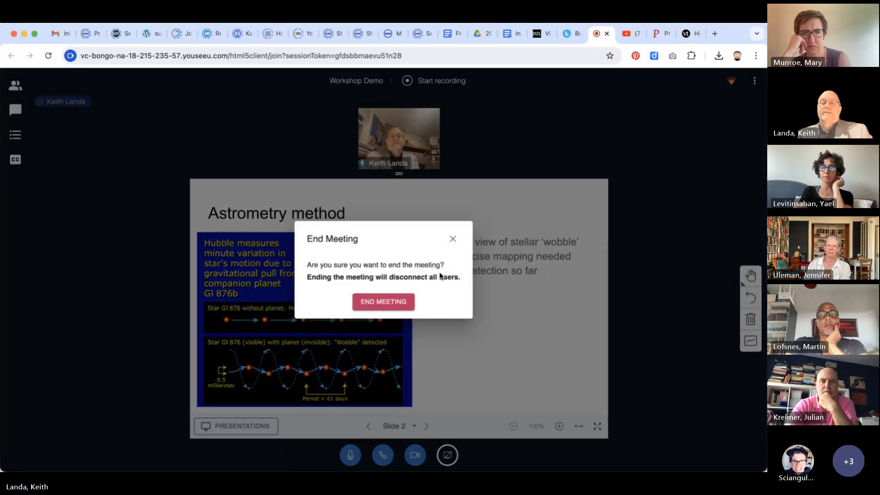
click(390, 303)
click(384, 286)
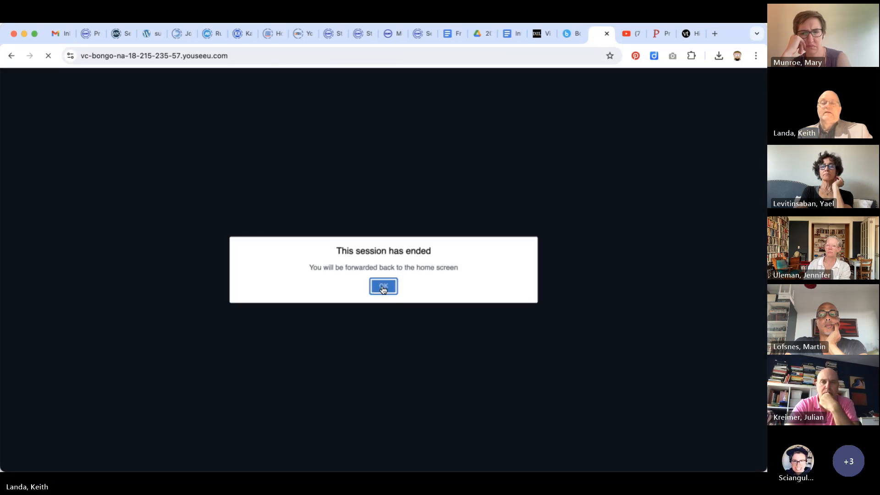
click(608, 34)
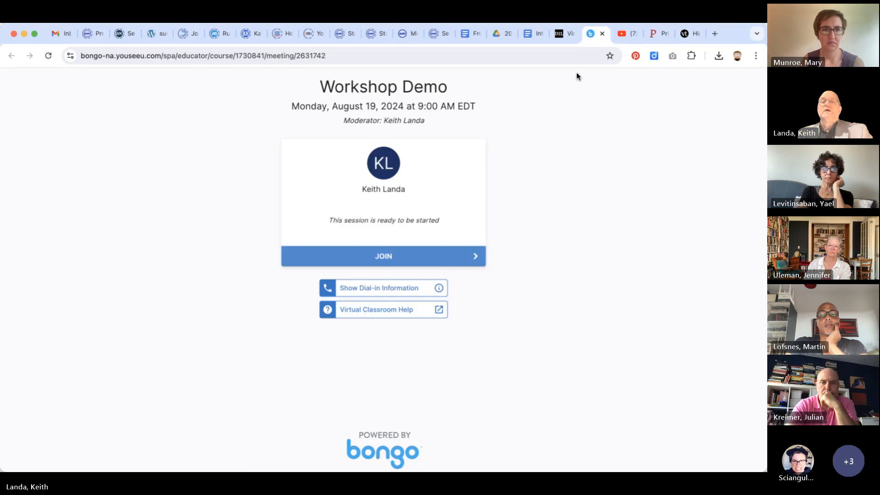
click(603, 34)
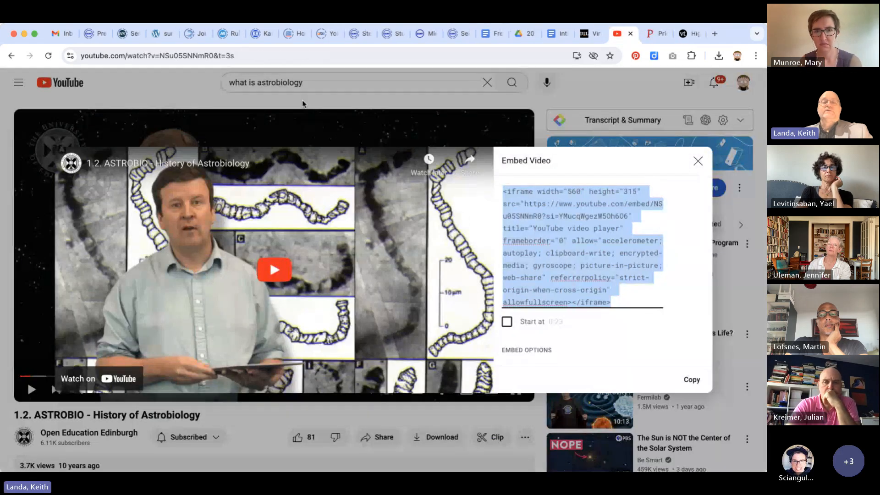
click(698, 161)
click(583, 35)
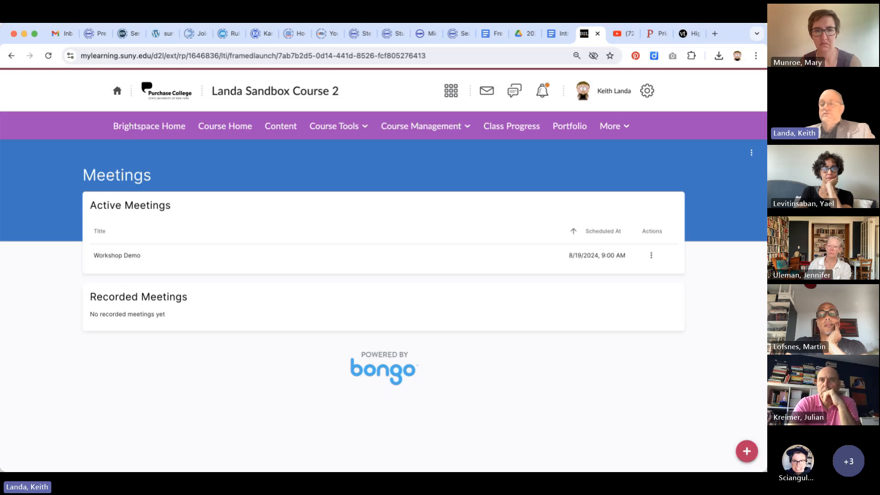
- Start scheduling a new meeting titled "Office hours" with the meeting date 8/26/2024
click(747, 453)
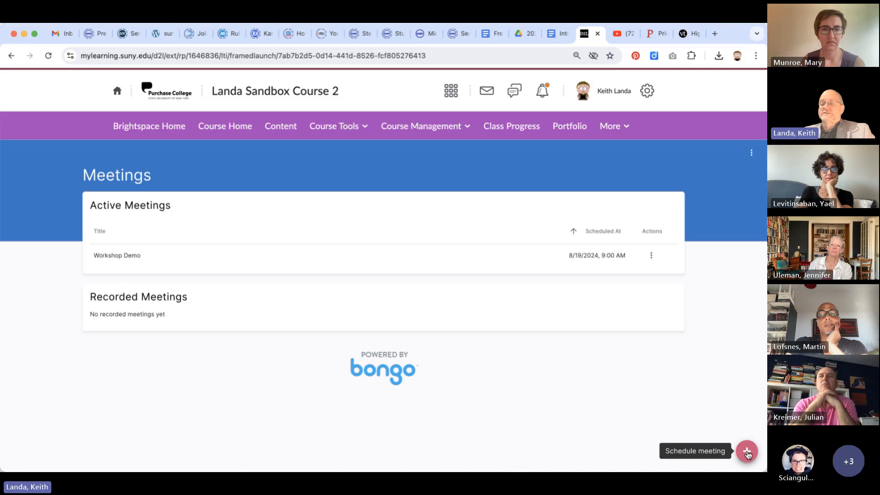
click(314, 193)
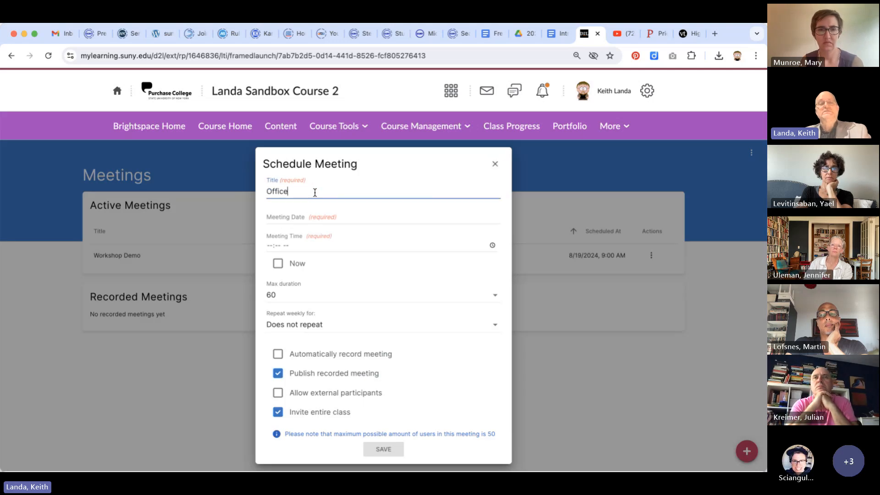
text(Office hours)
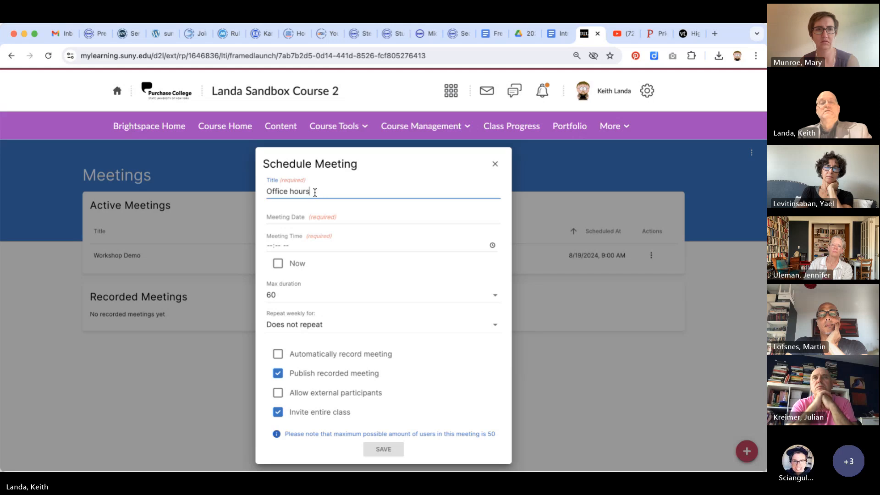
click(324, 216)
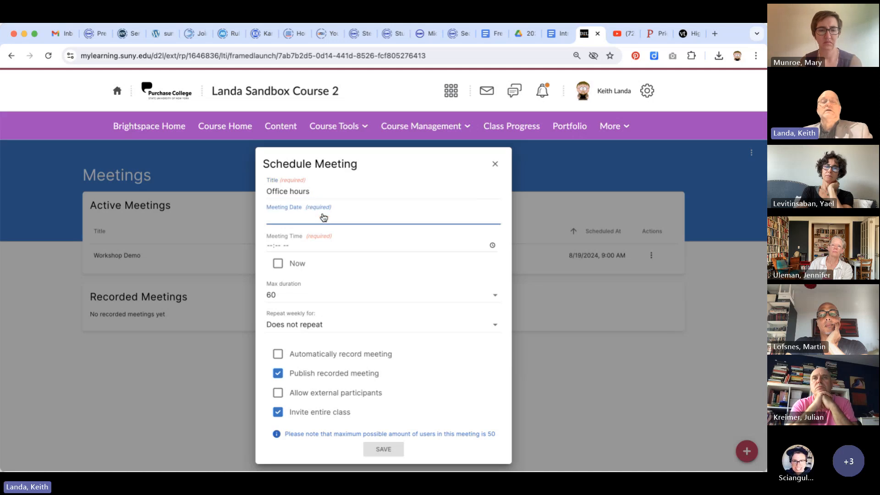
click(290, 217)
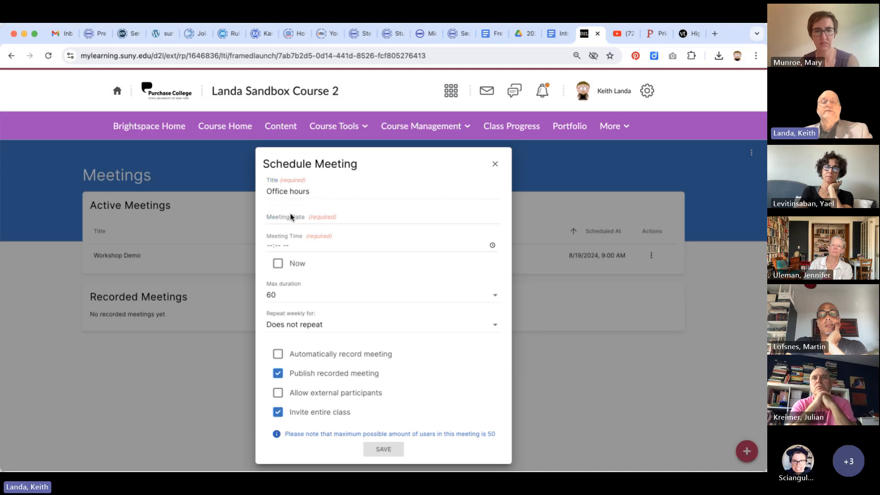
click(322, 219)
click(262, 220)
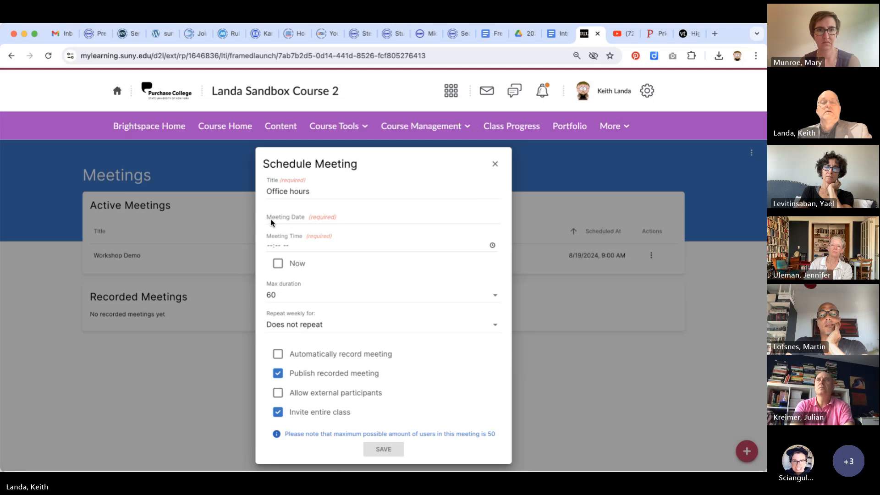
click(298, 215)
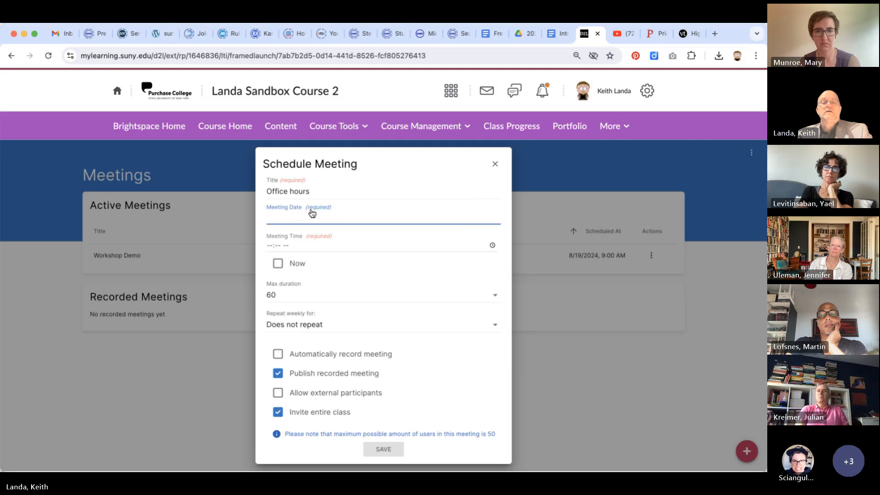
click(334, 223)
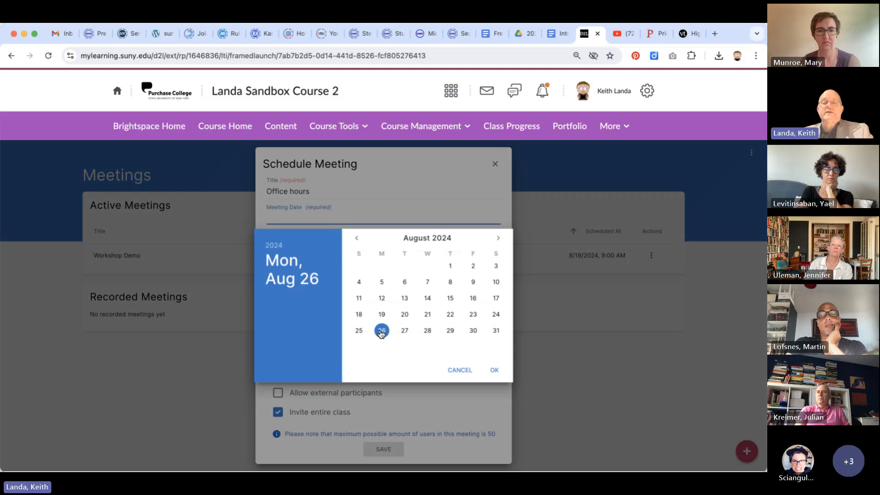
click(494, 370)
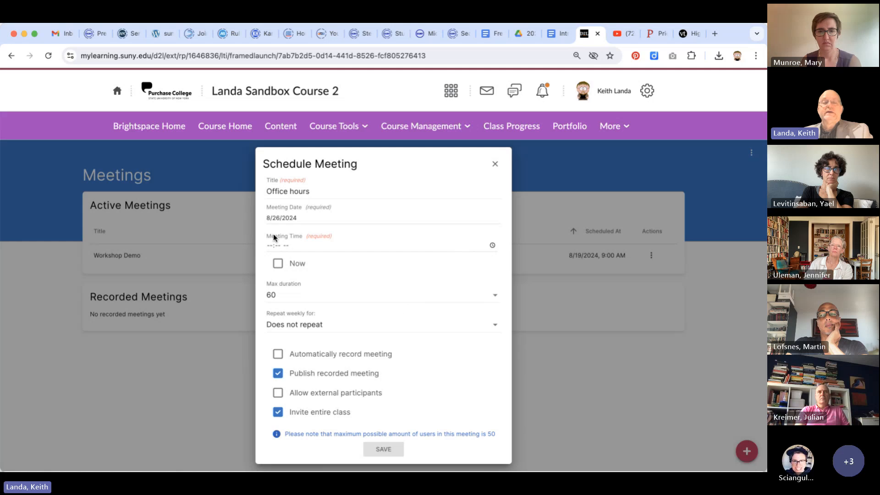
- Set the Office hours meeting time to 09:00 AM and its maximum duration to 30
click(271, 238)
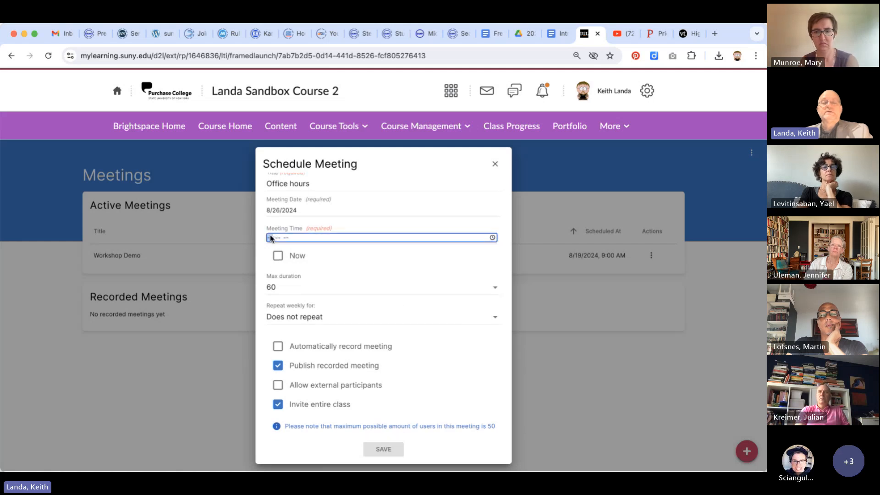
text(9:-- --)
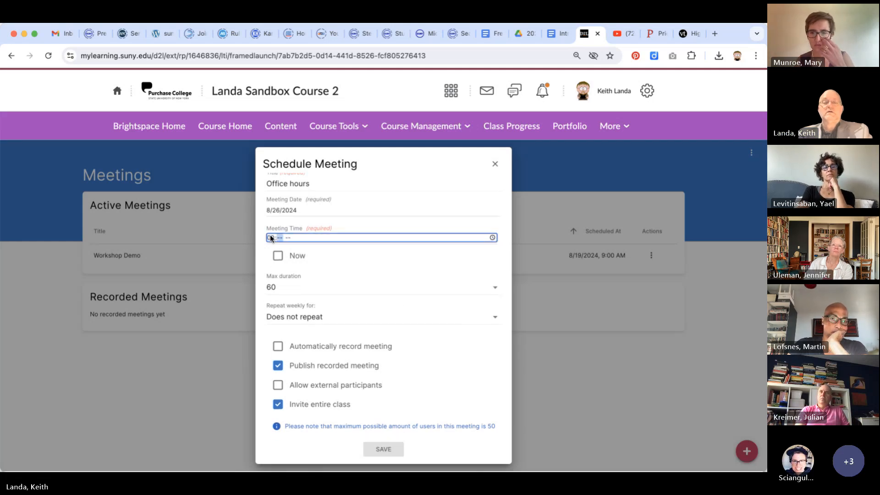
text(00)
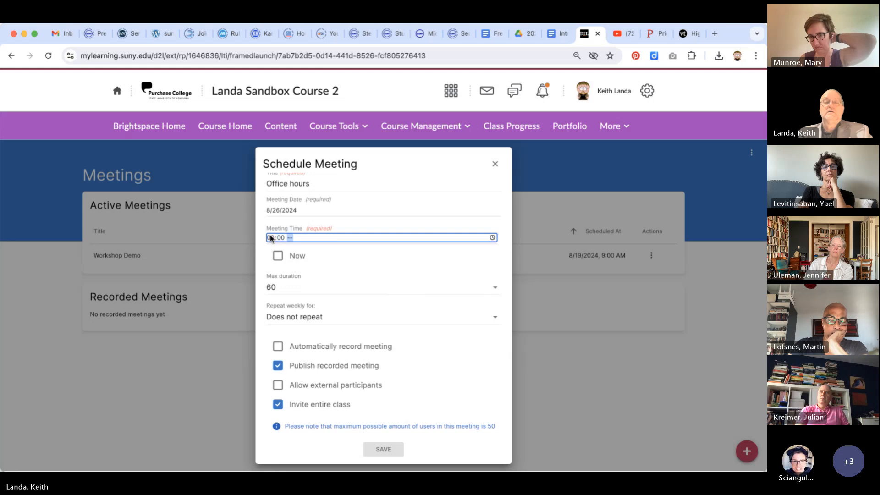
text(a)
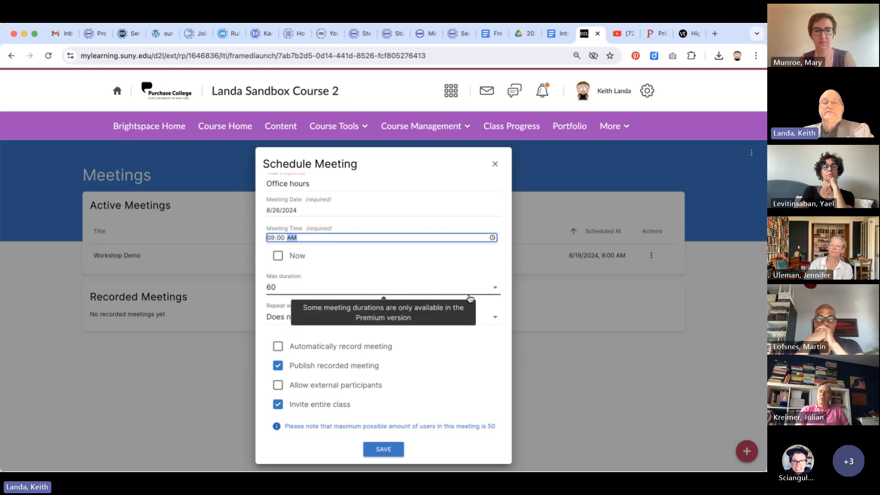
click(491, 288)
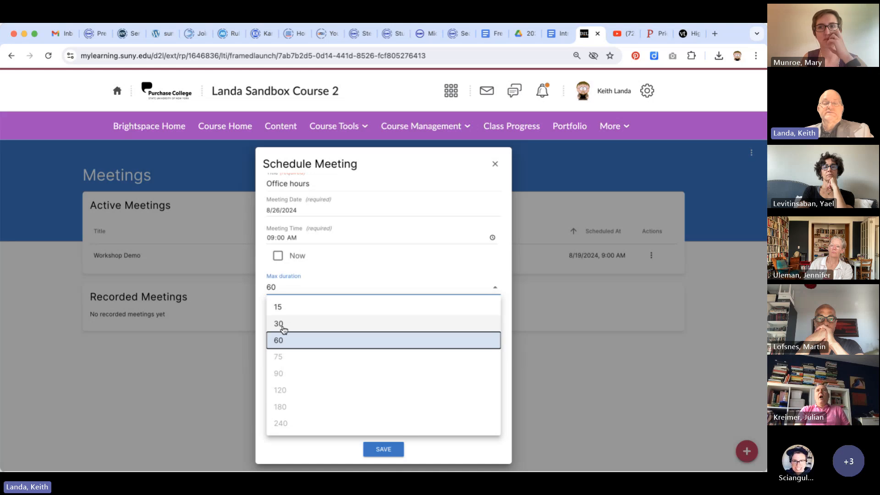
click(282, 325)
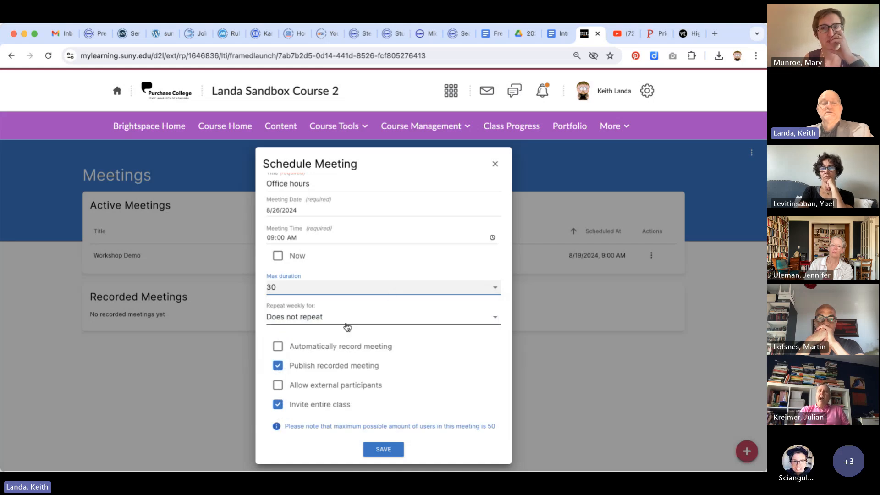
- Make the Office hours meeting repeat weekly for 10 weeks and save it
click(325, 319)
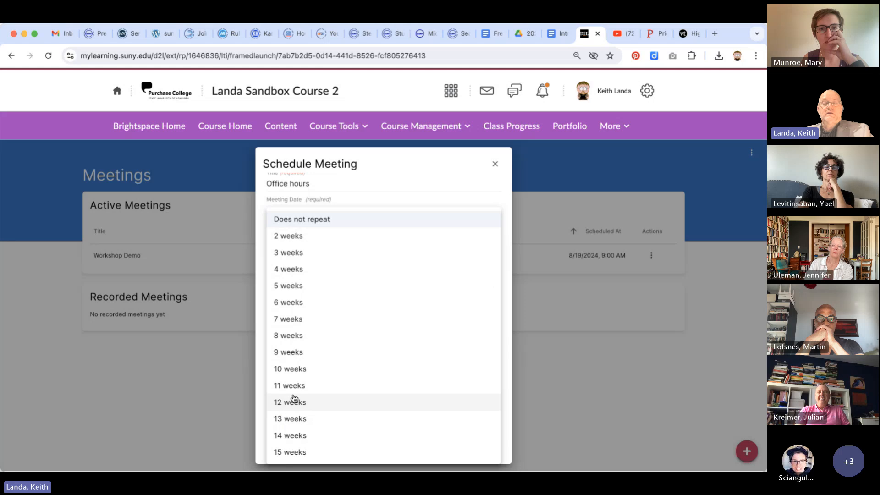
click(295, 368)
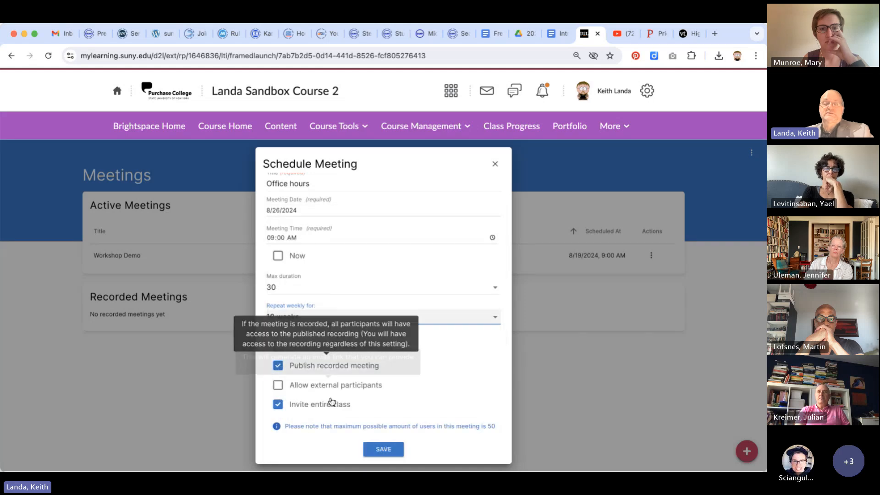
click(375, 447)
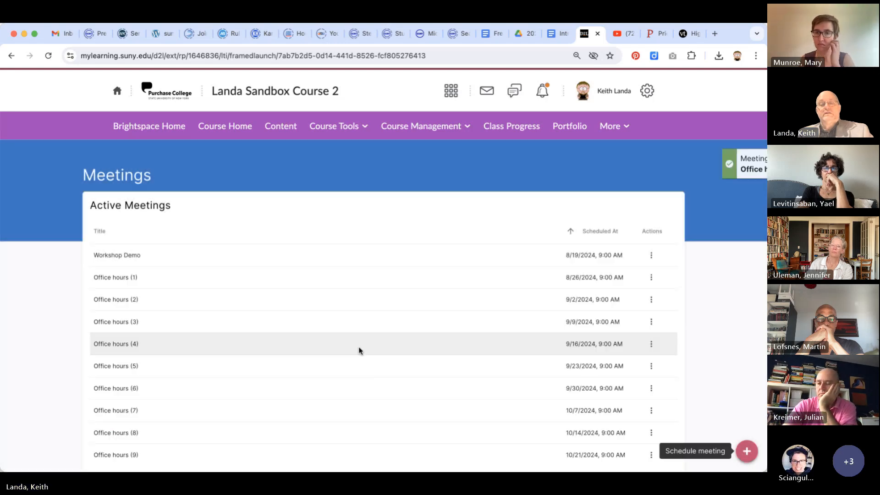
- Review the Office hours series in the active meetings list and bring up the available course tools
scroll(401, 351, down, 5)
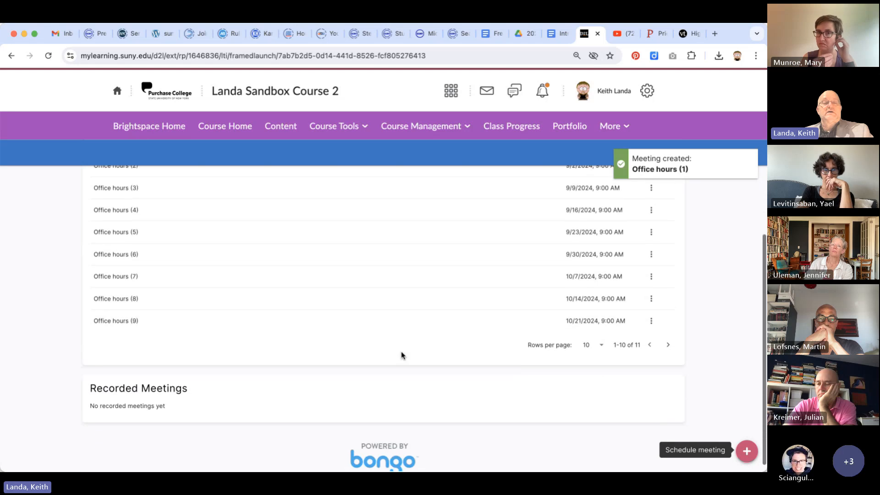
scroll(401, 352, up, 5)
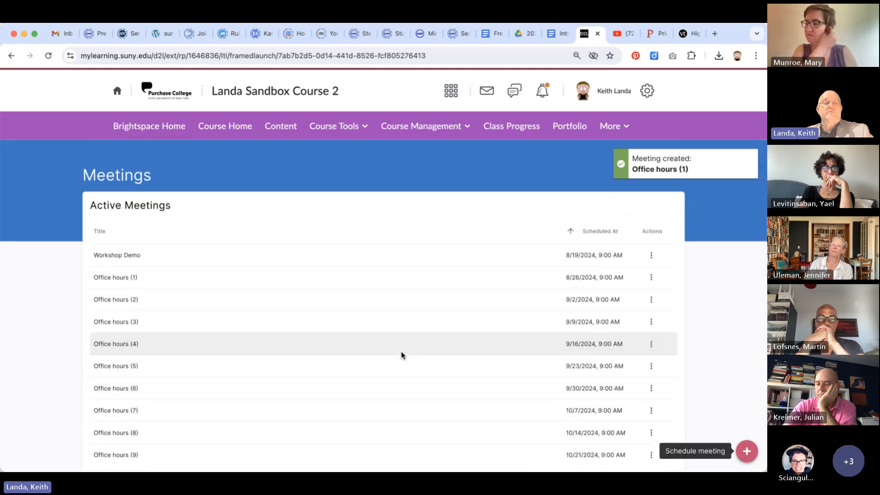
scroll(307, 343, down, 5)
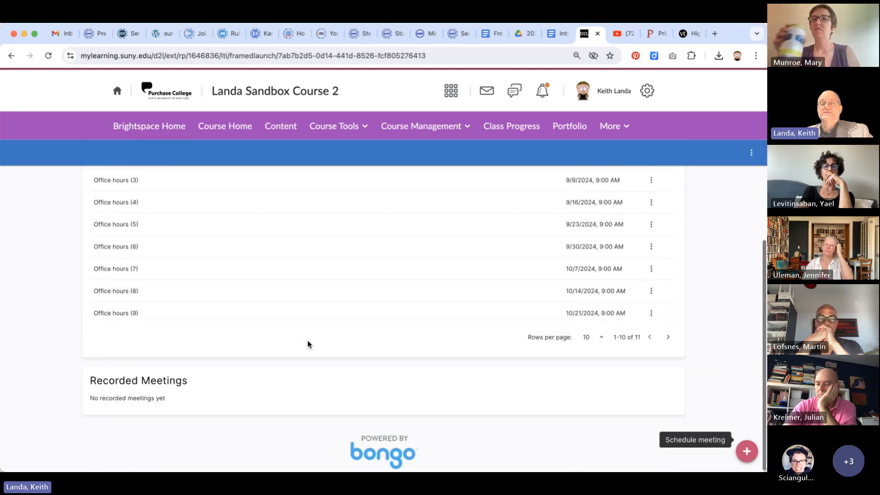
scroll(307, 344, up, 5)
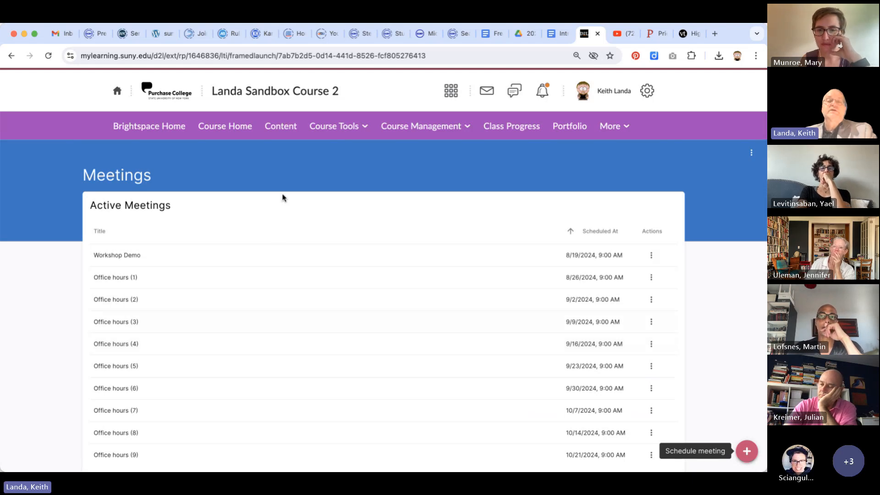
click(333, 126)
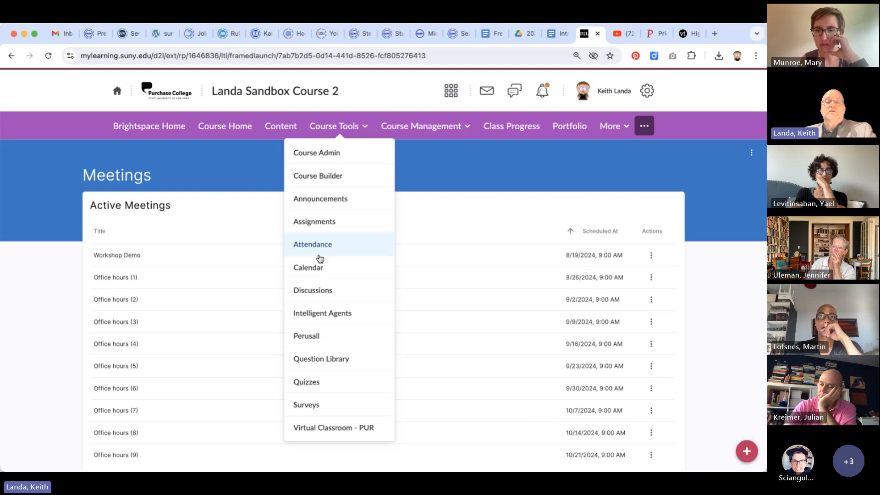